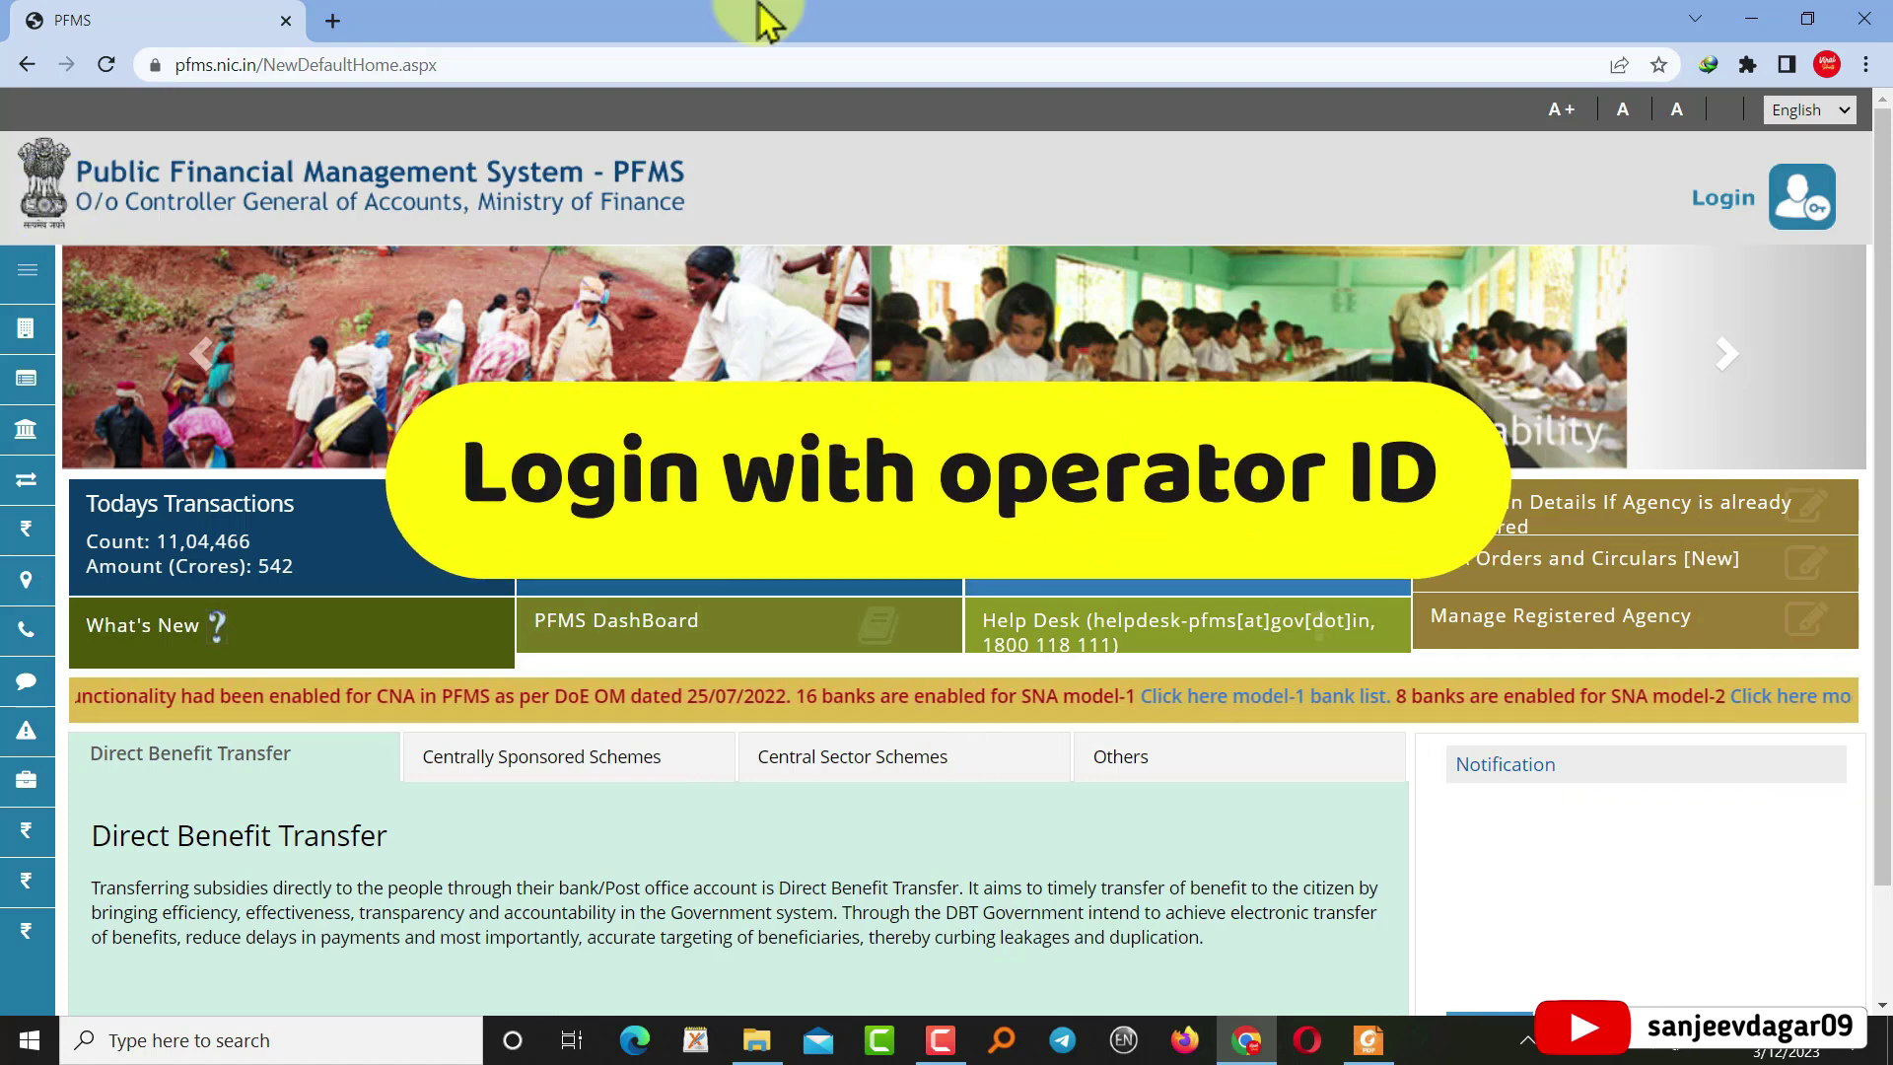
Log in to PFMS and bring up the Expenditures submenu in the left menu
click(1733, 207)
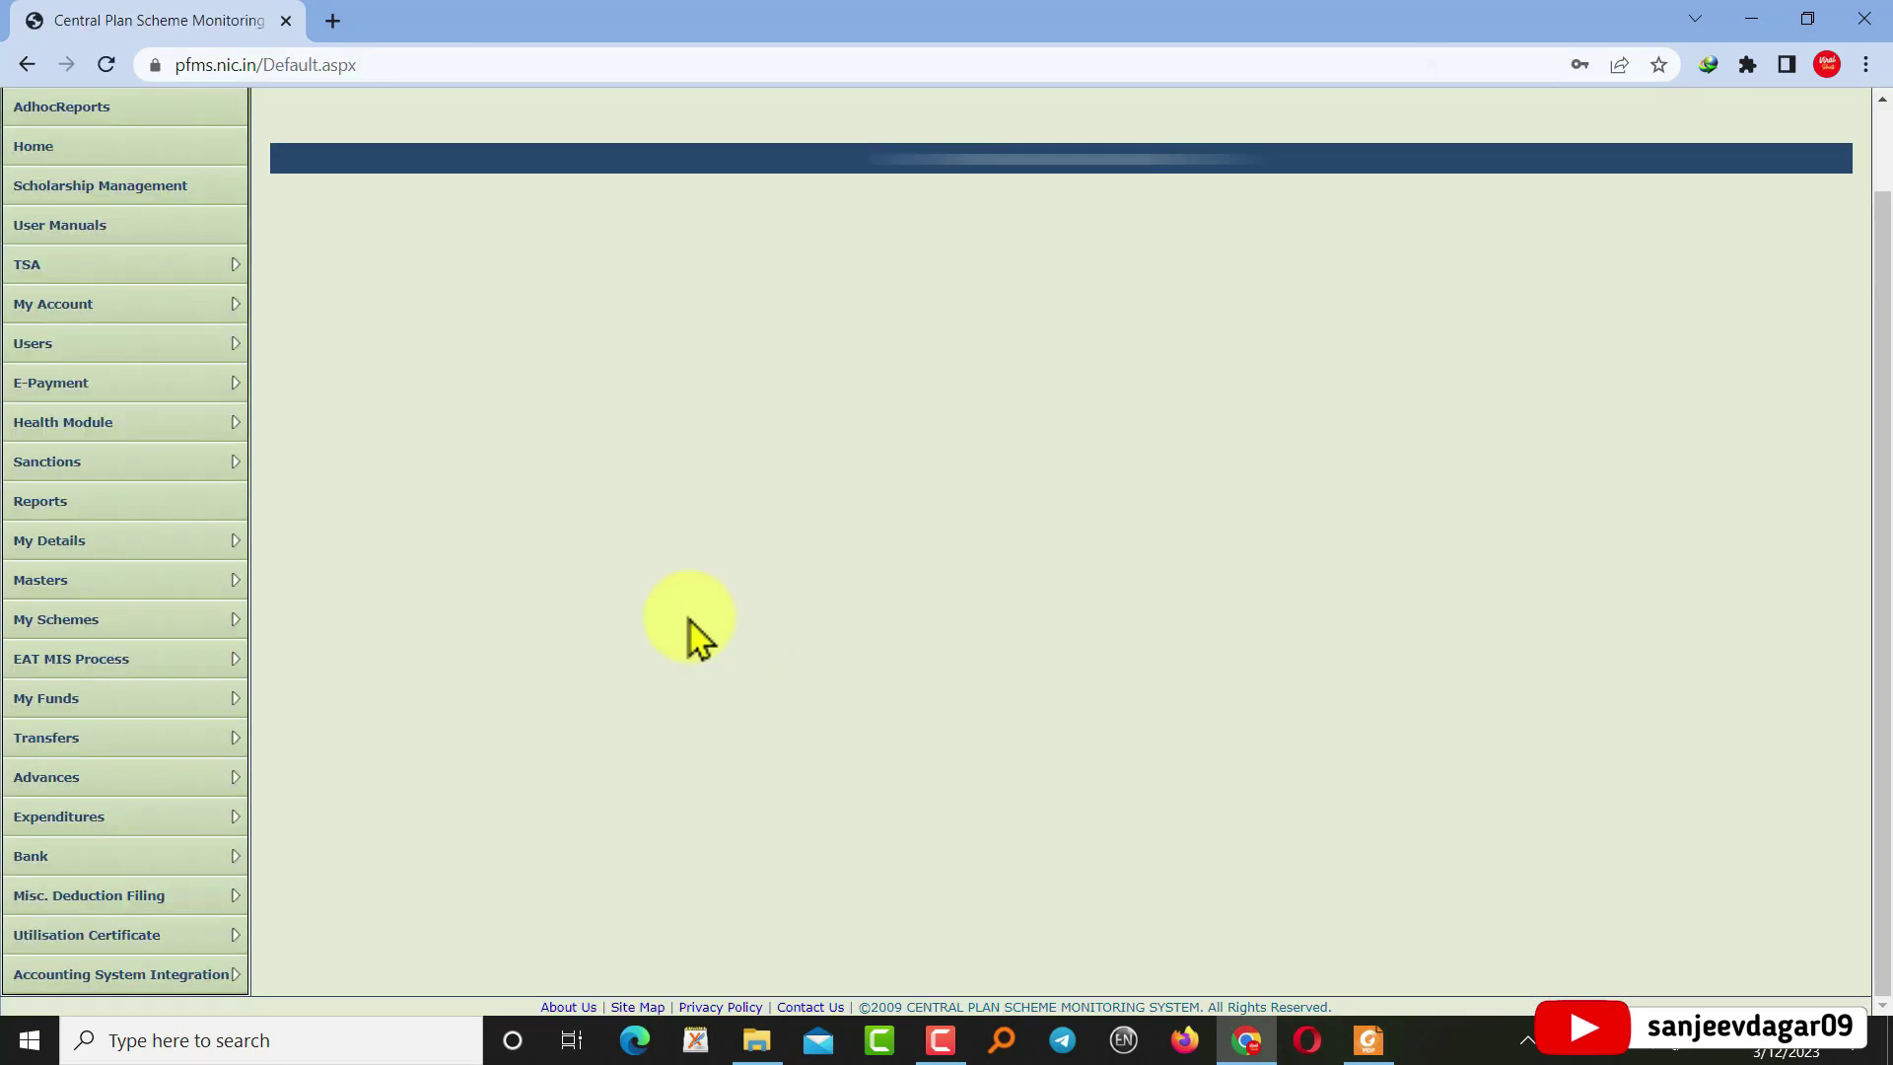
mouse_move(120, 818)
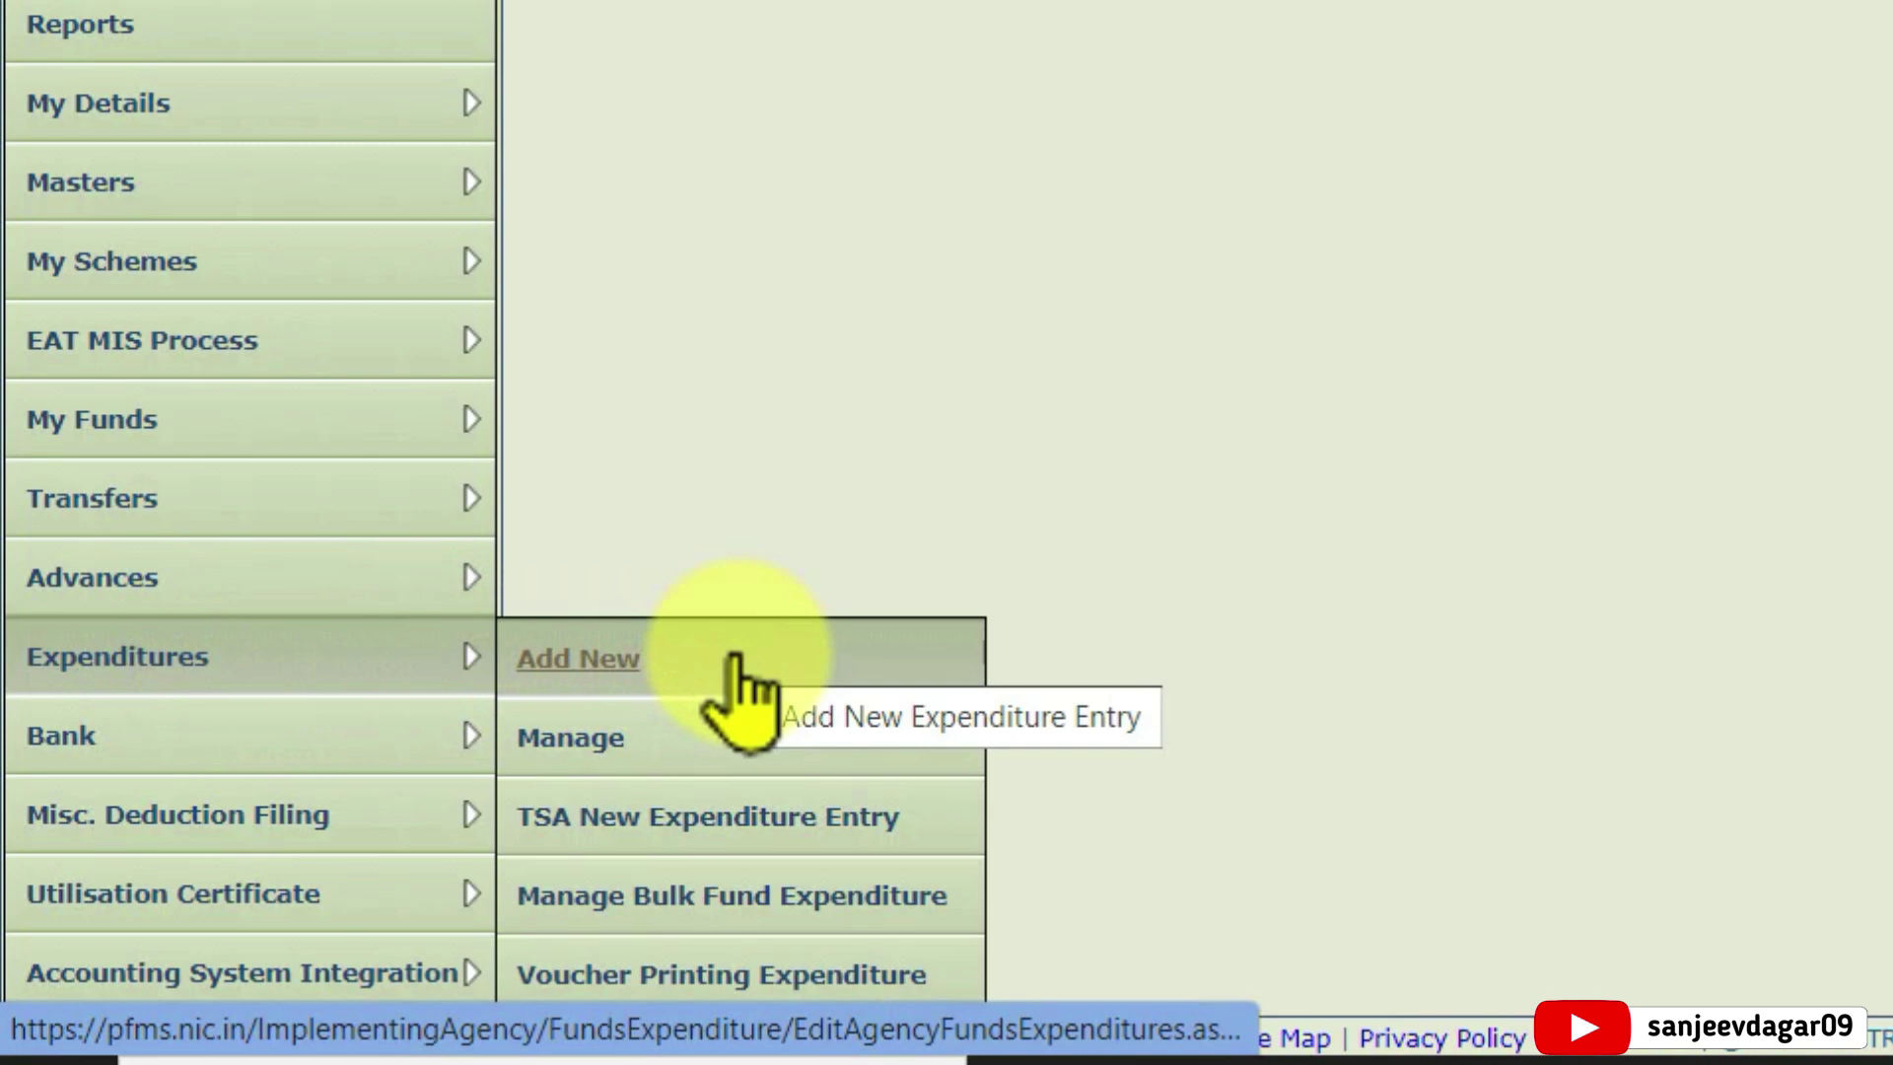
Add a new expenditure under scheme HR187 - HR Samagra Shiksha [3667], done for Vendors
click(738, 655)
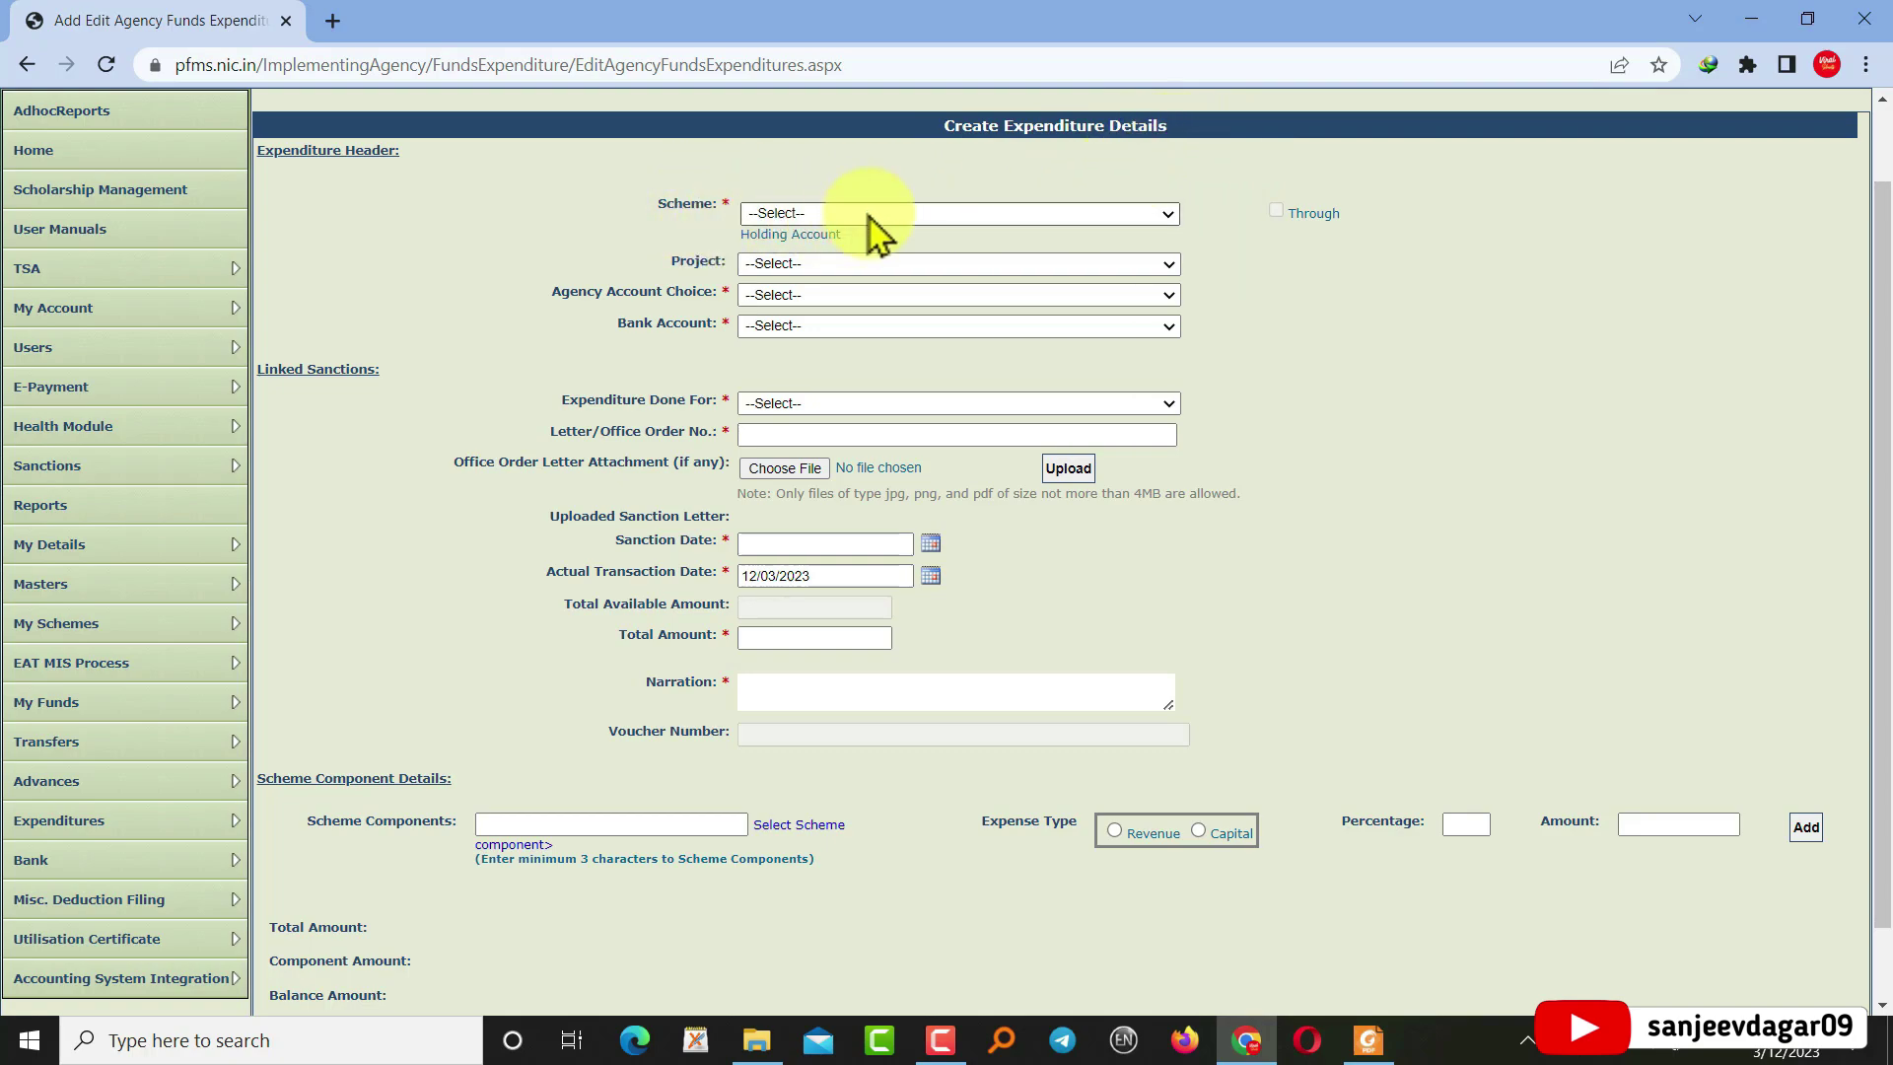
click(931, 203)
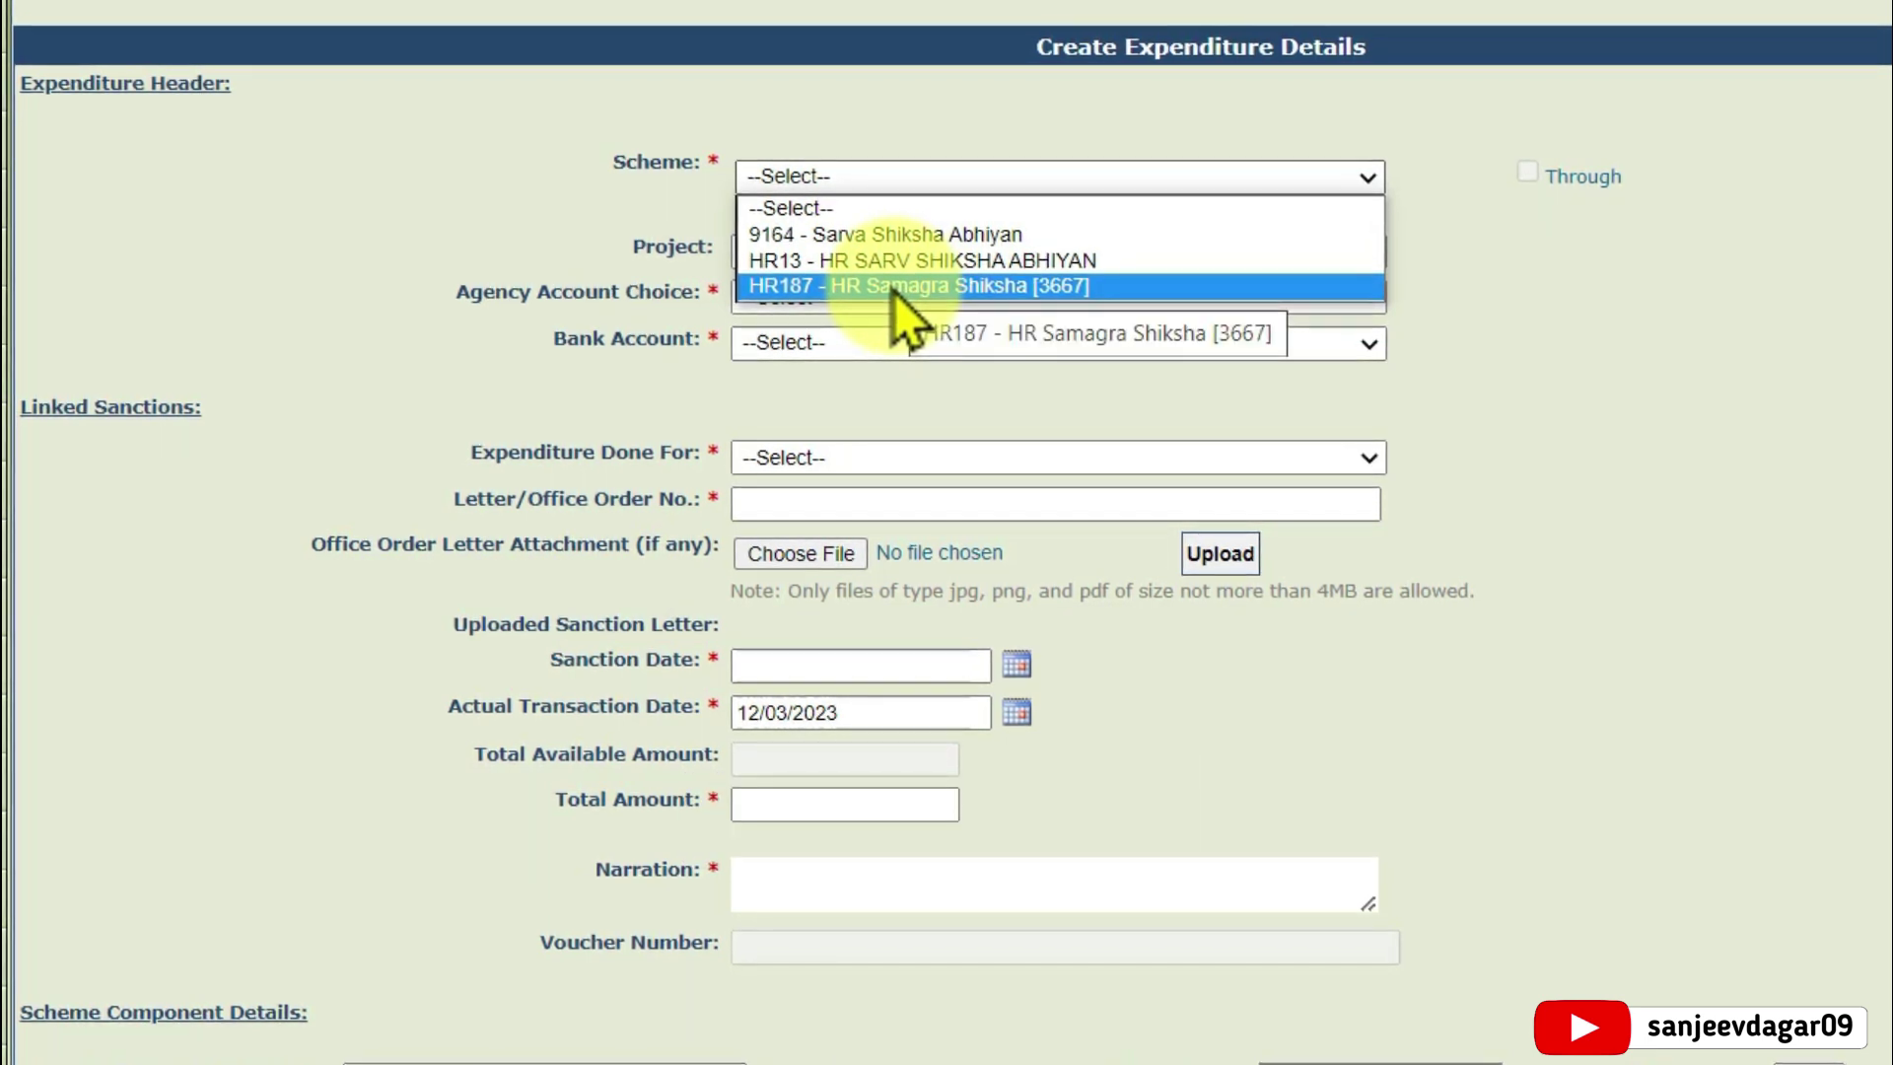
click(967, 291)
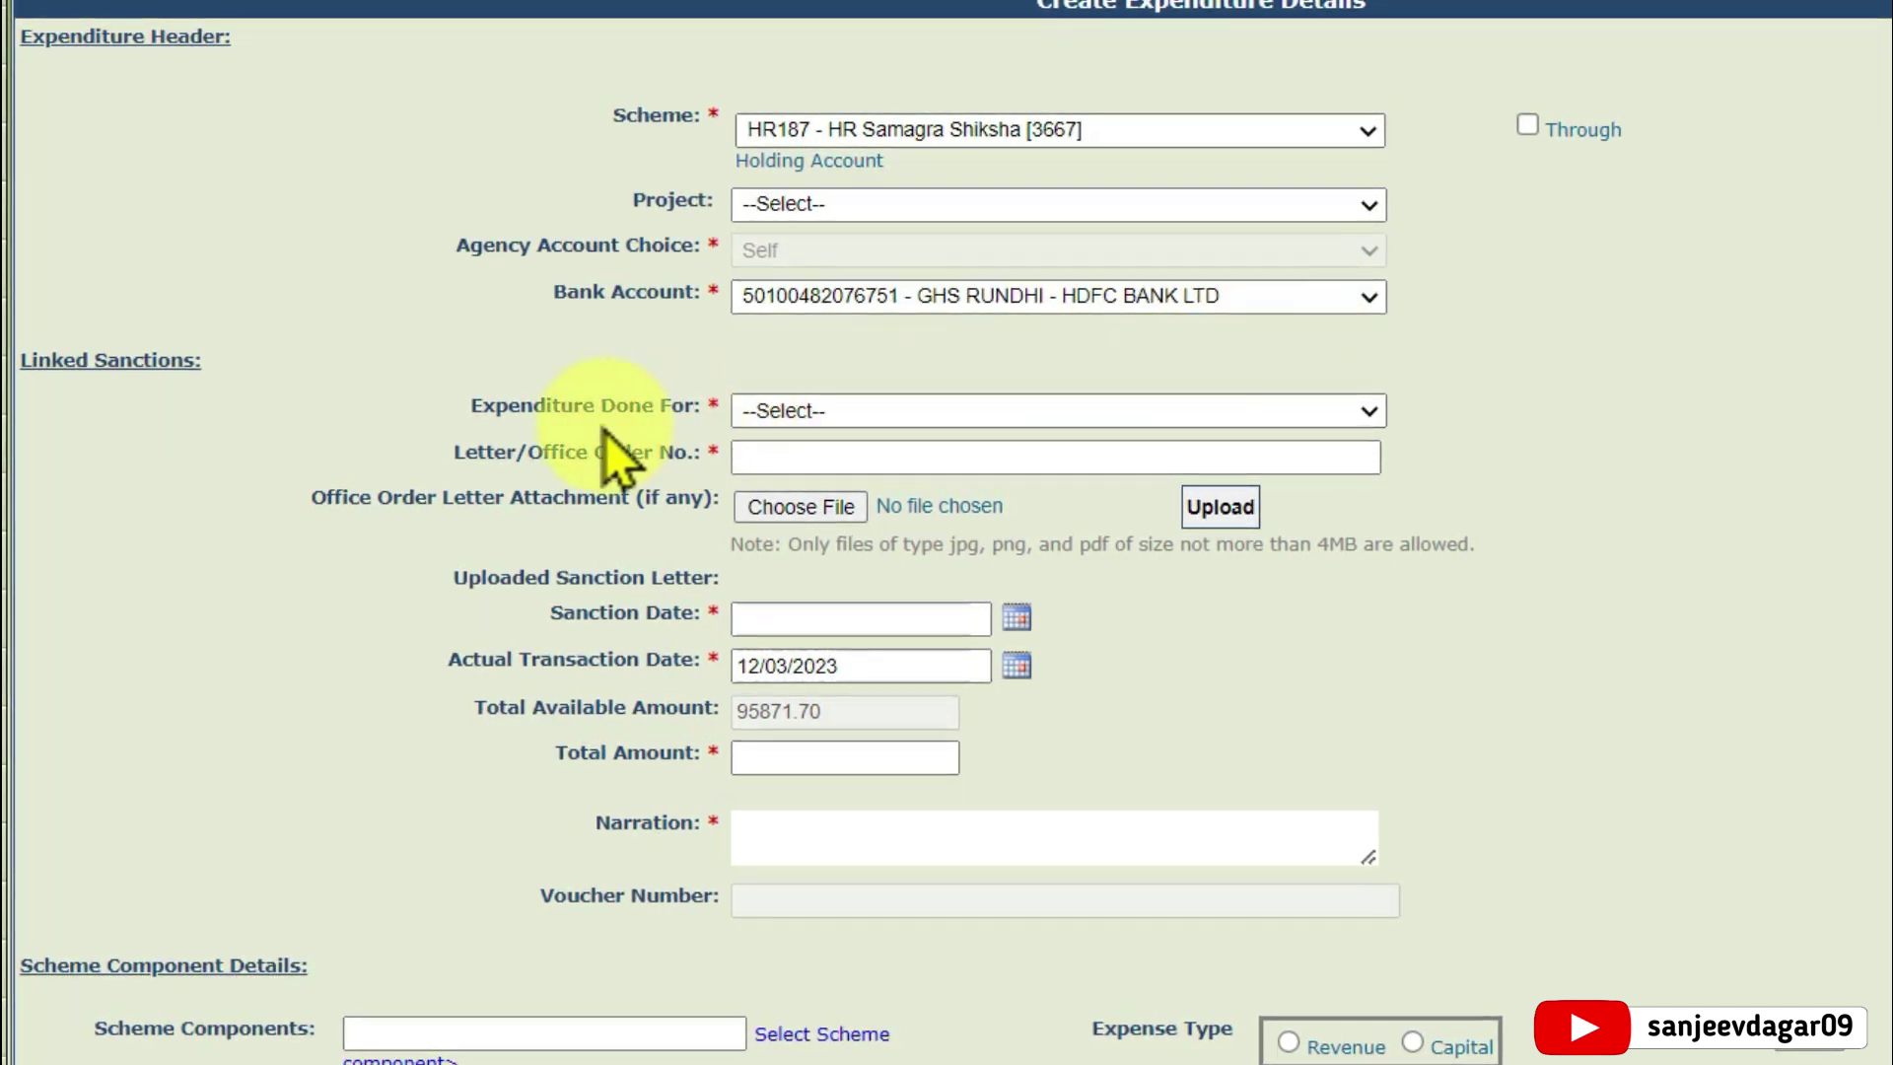
click(901, 412)
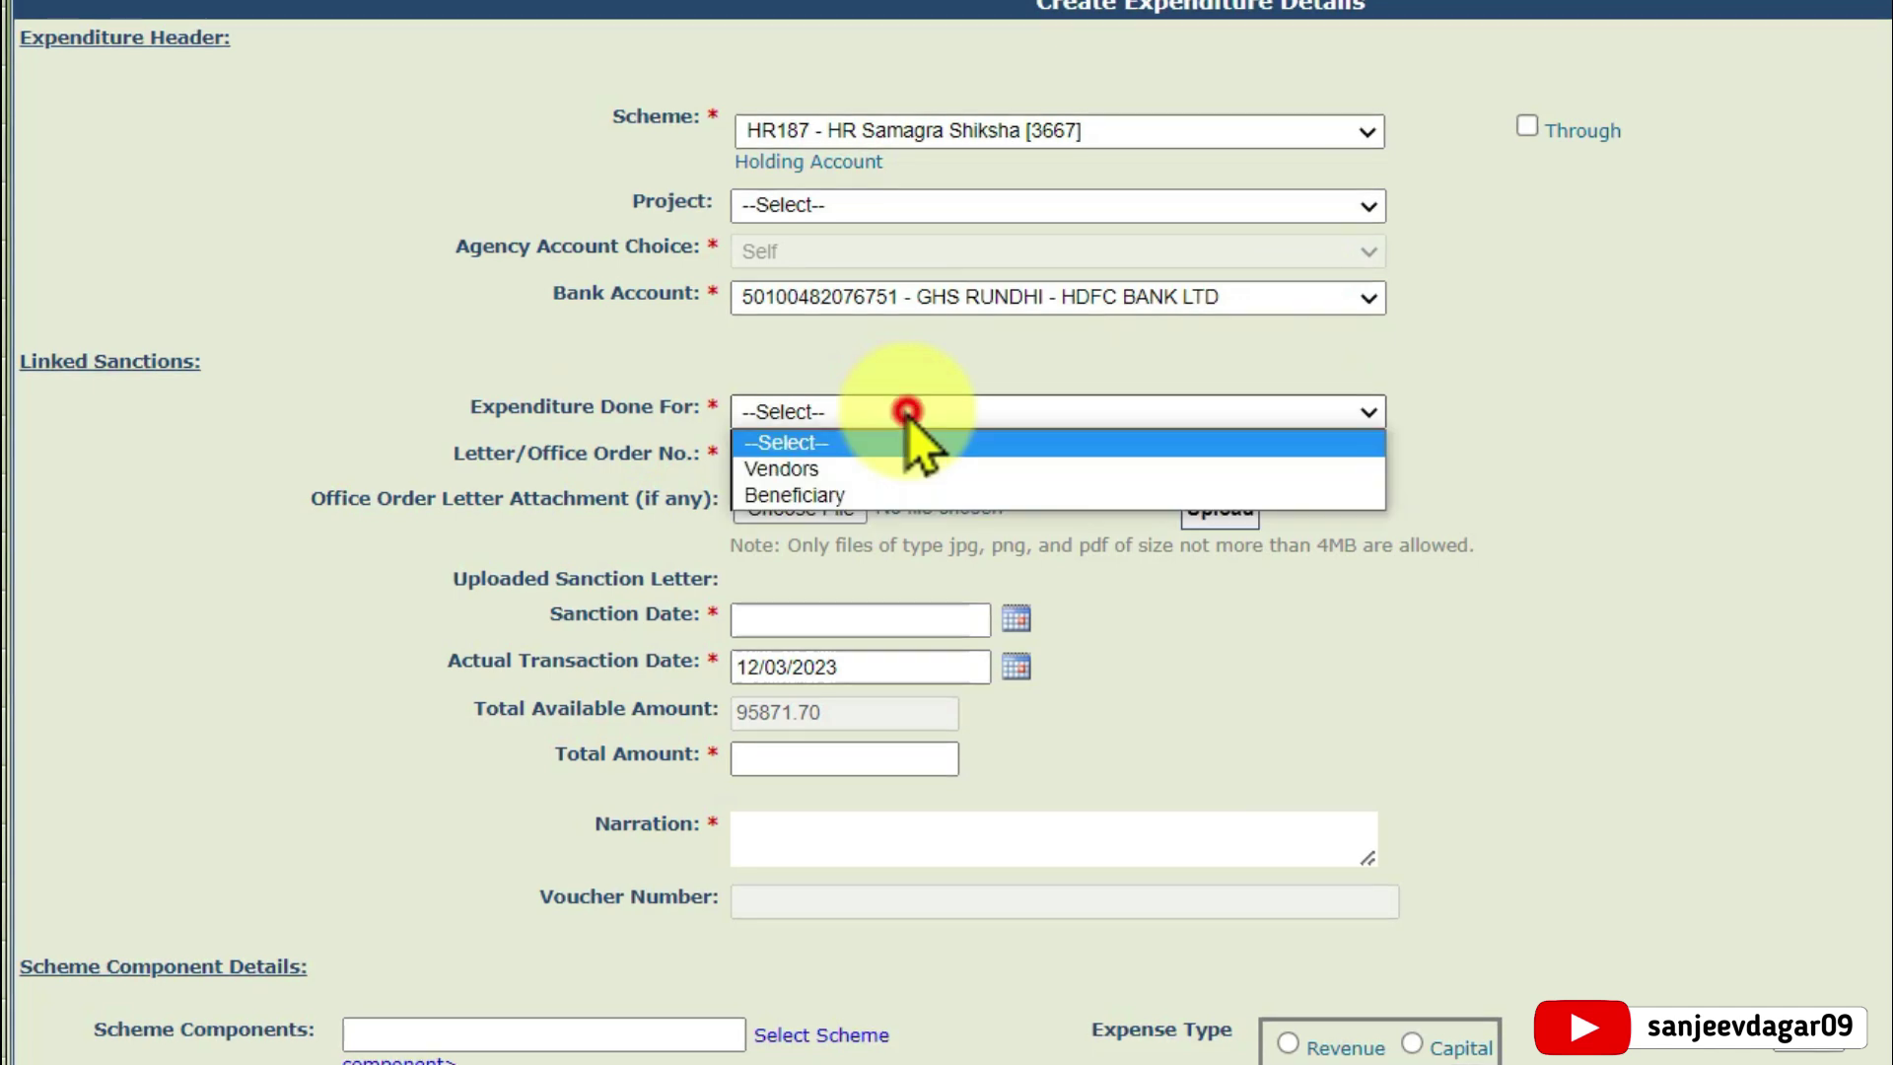
click(848, 471)
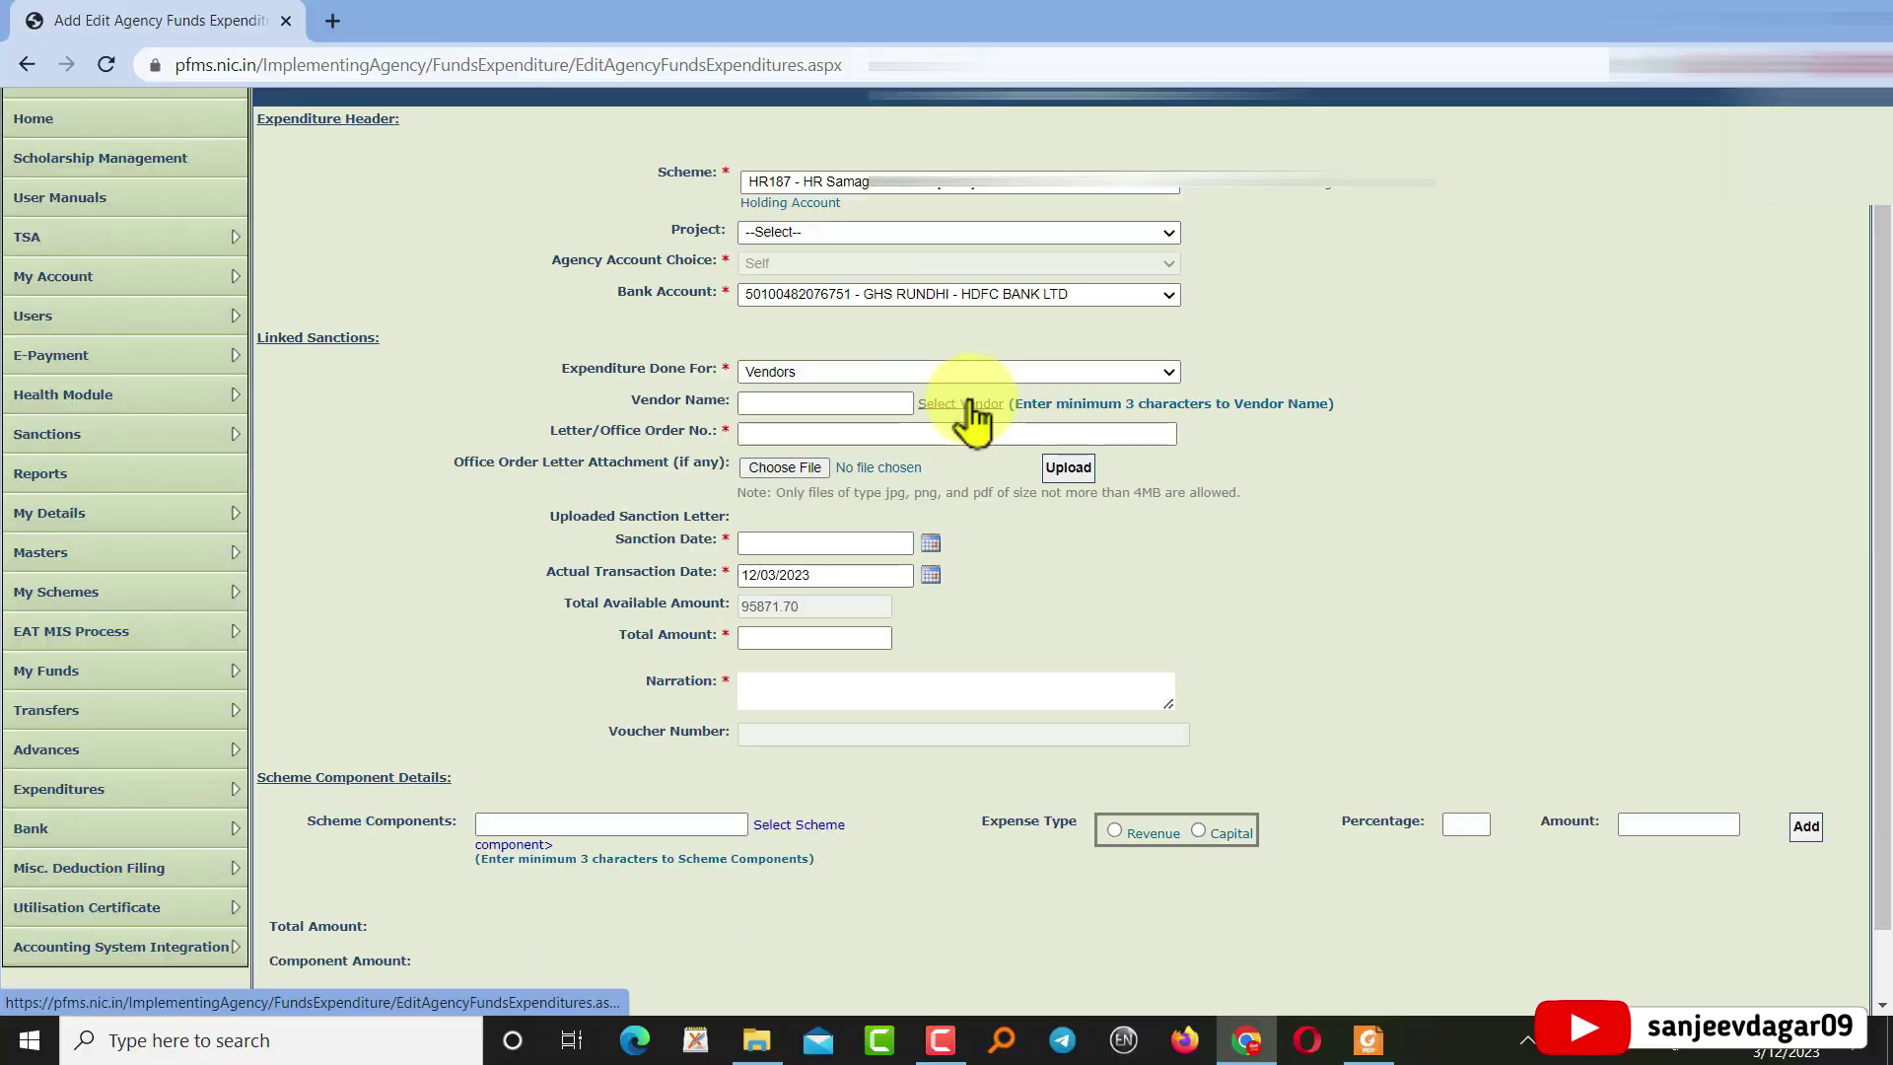
Pick M/S DUA FURNISHERS & TRADERS as the vendor and begin the order number with 002/
click(971, 404)
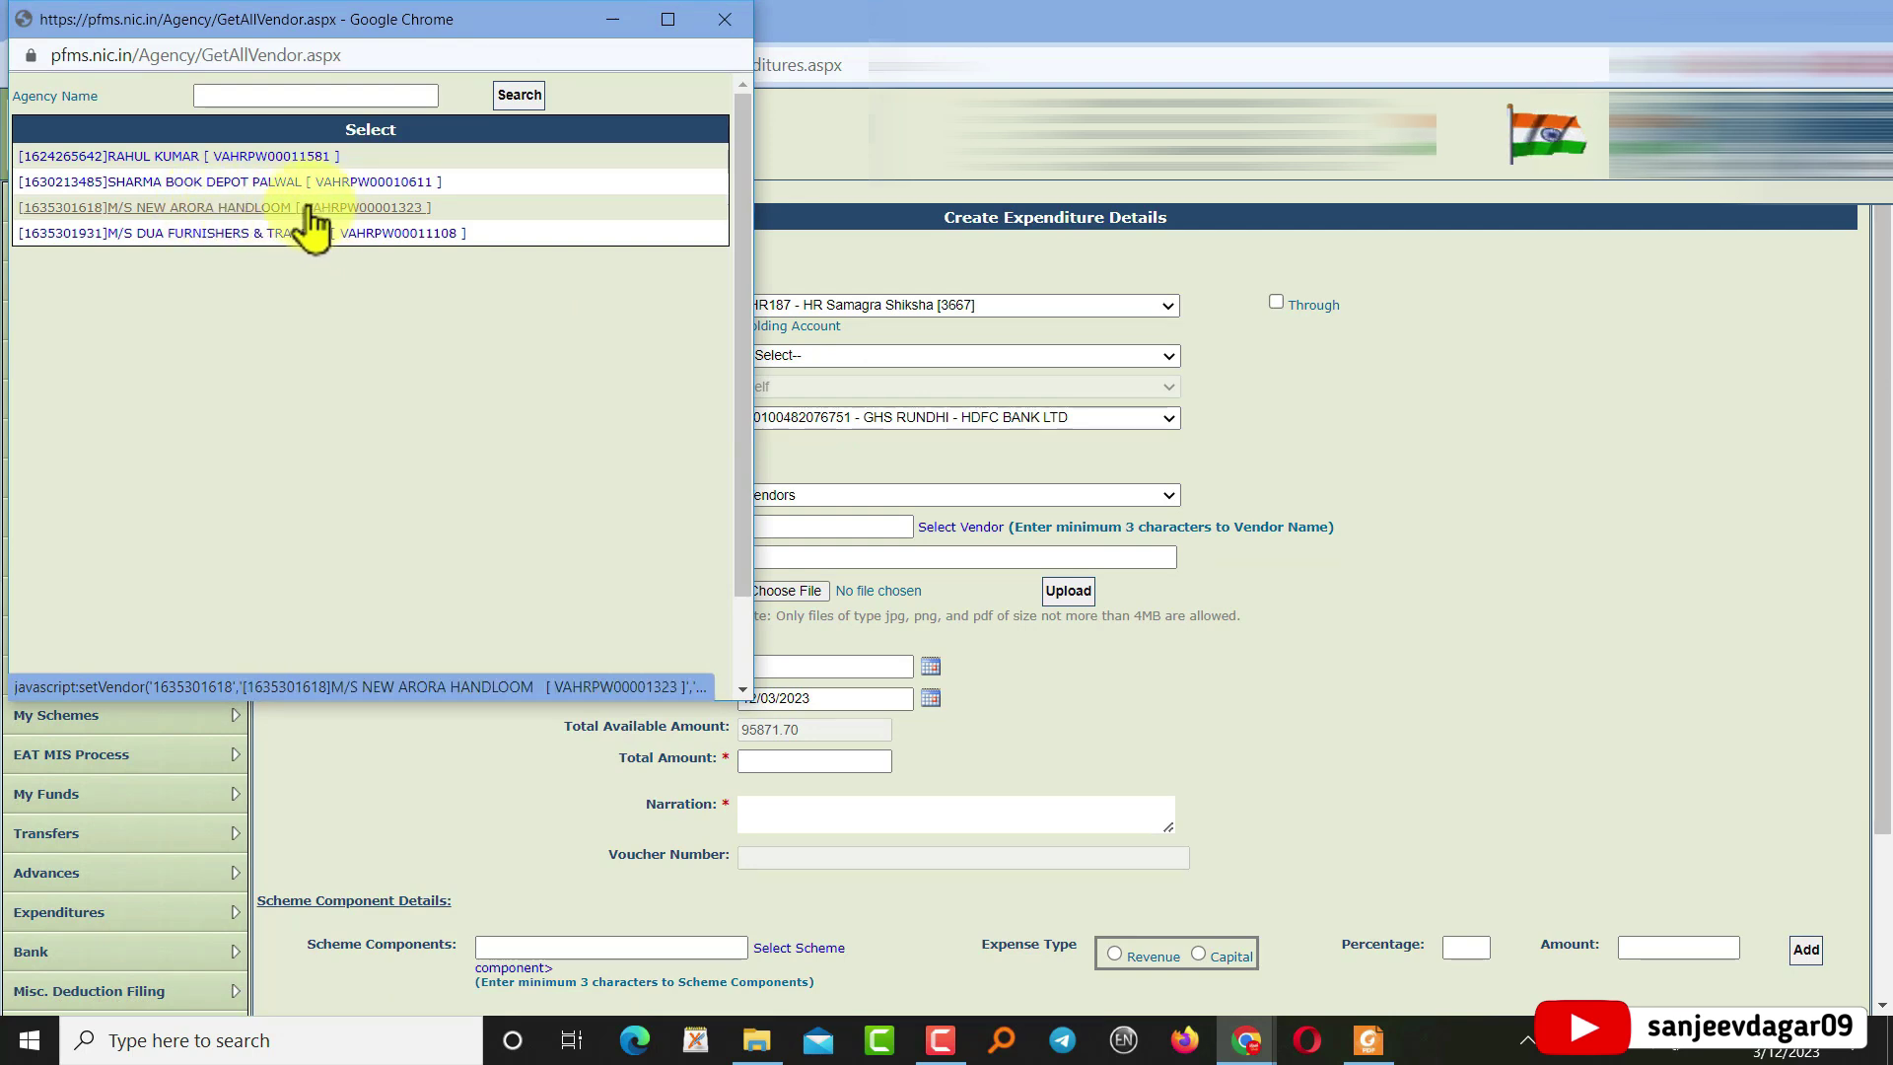
click(197, 233)
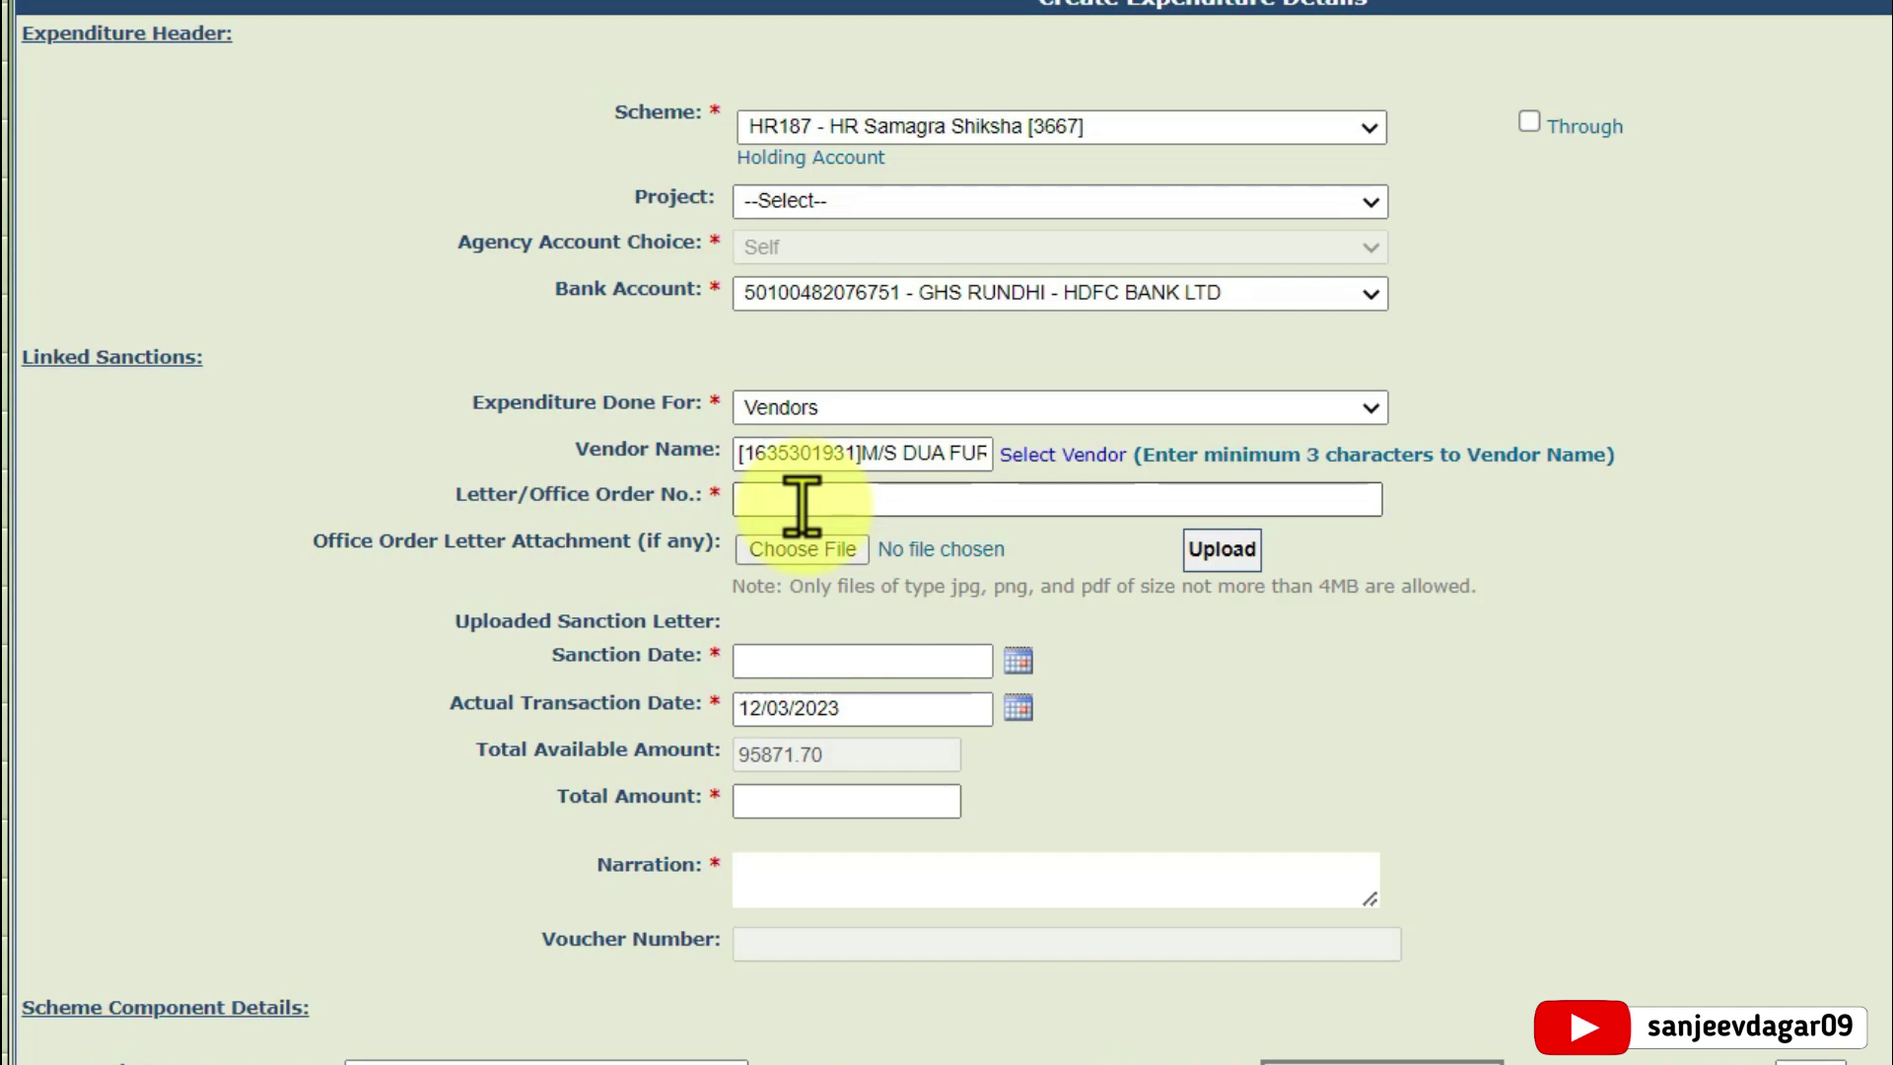
click(802, 507)
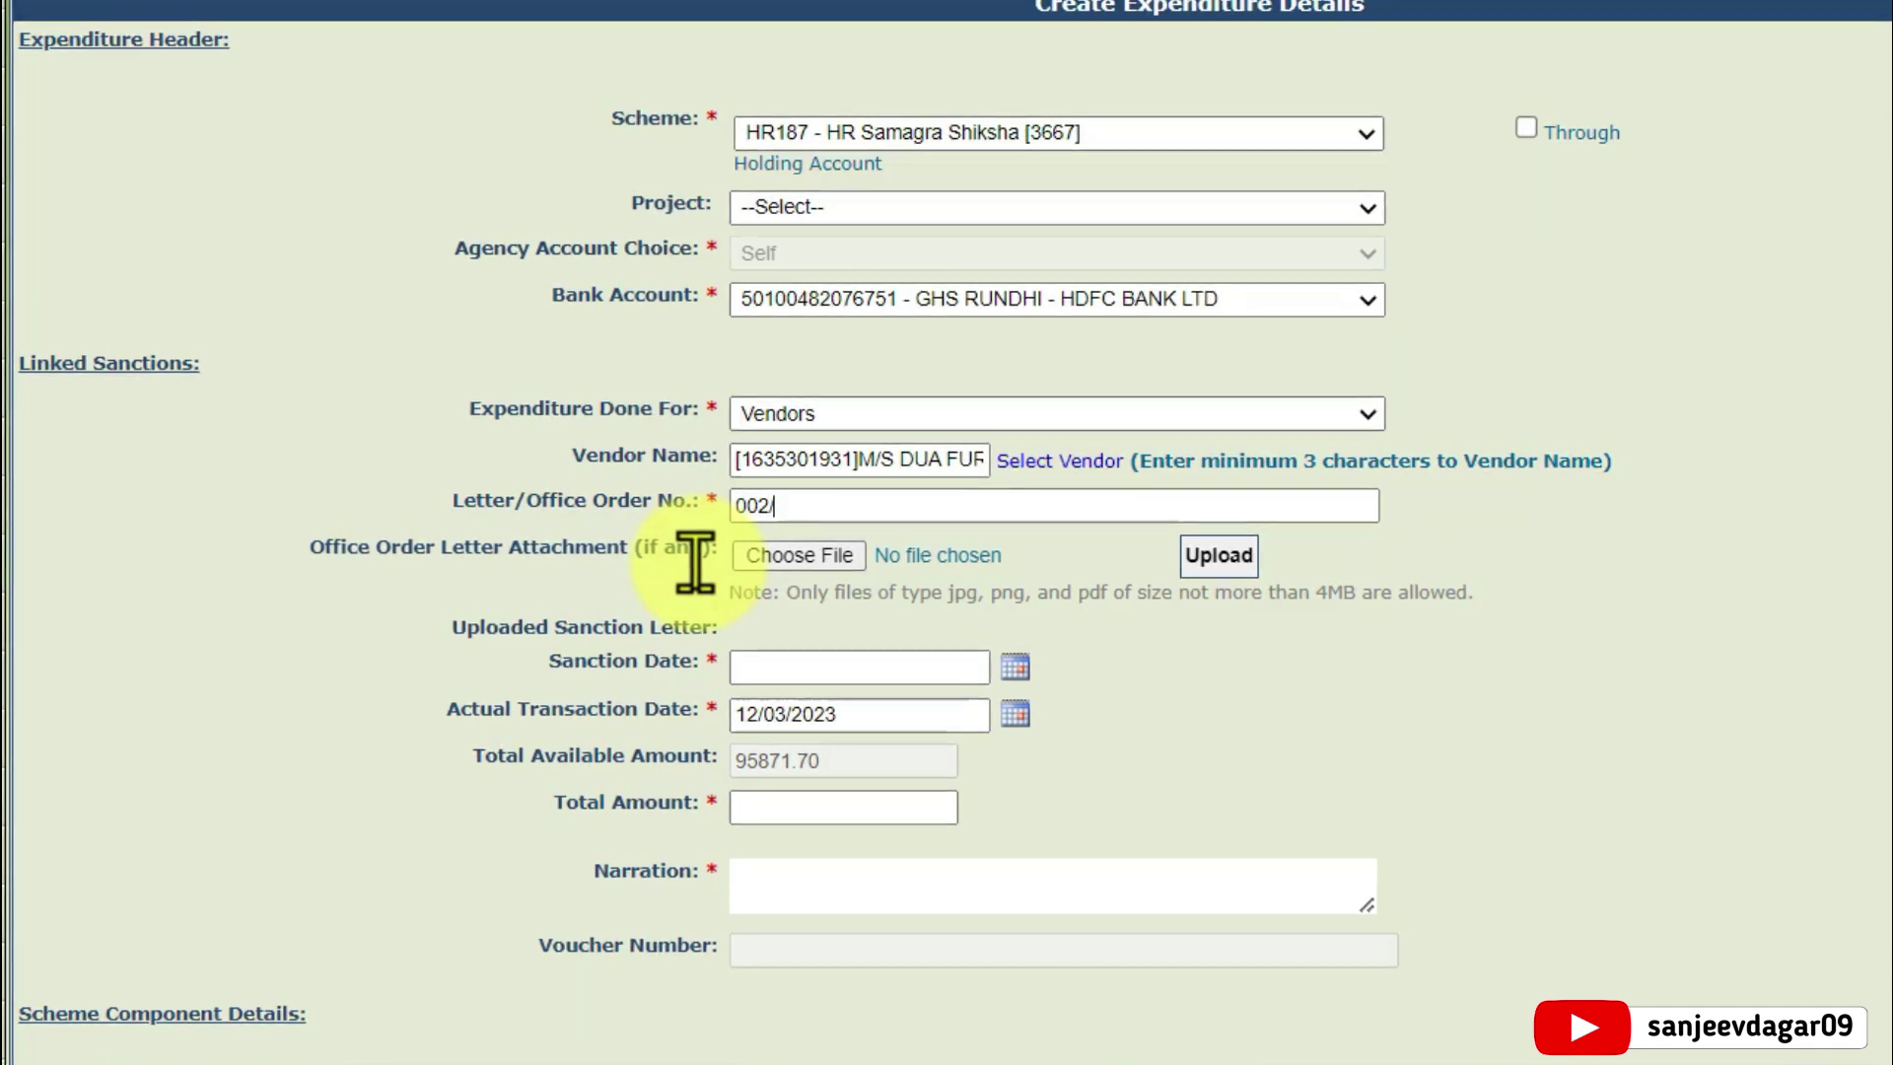
text(2022)
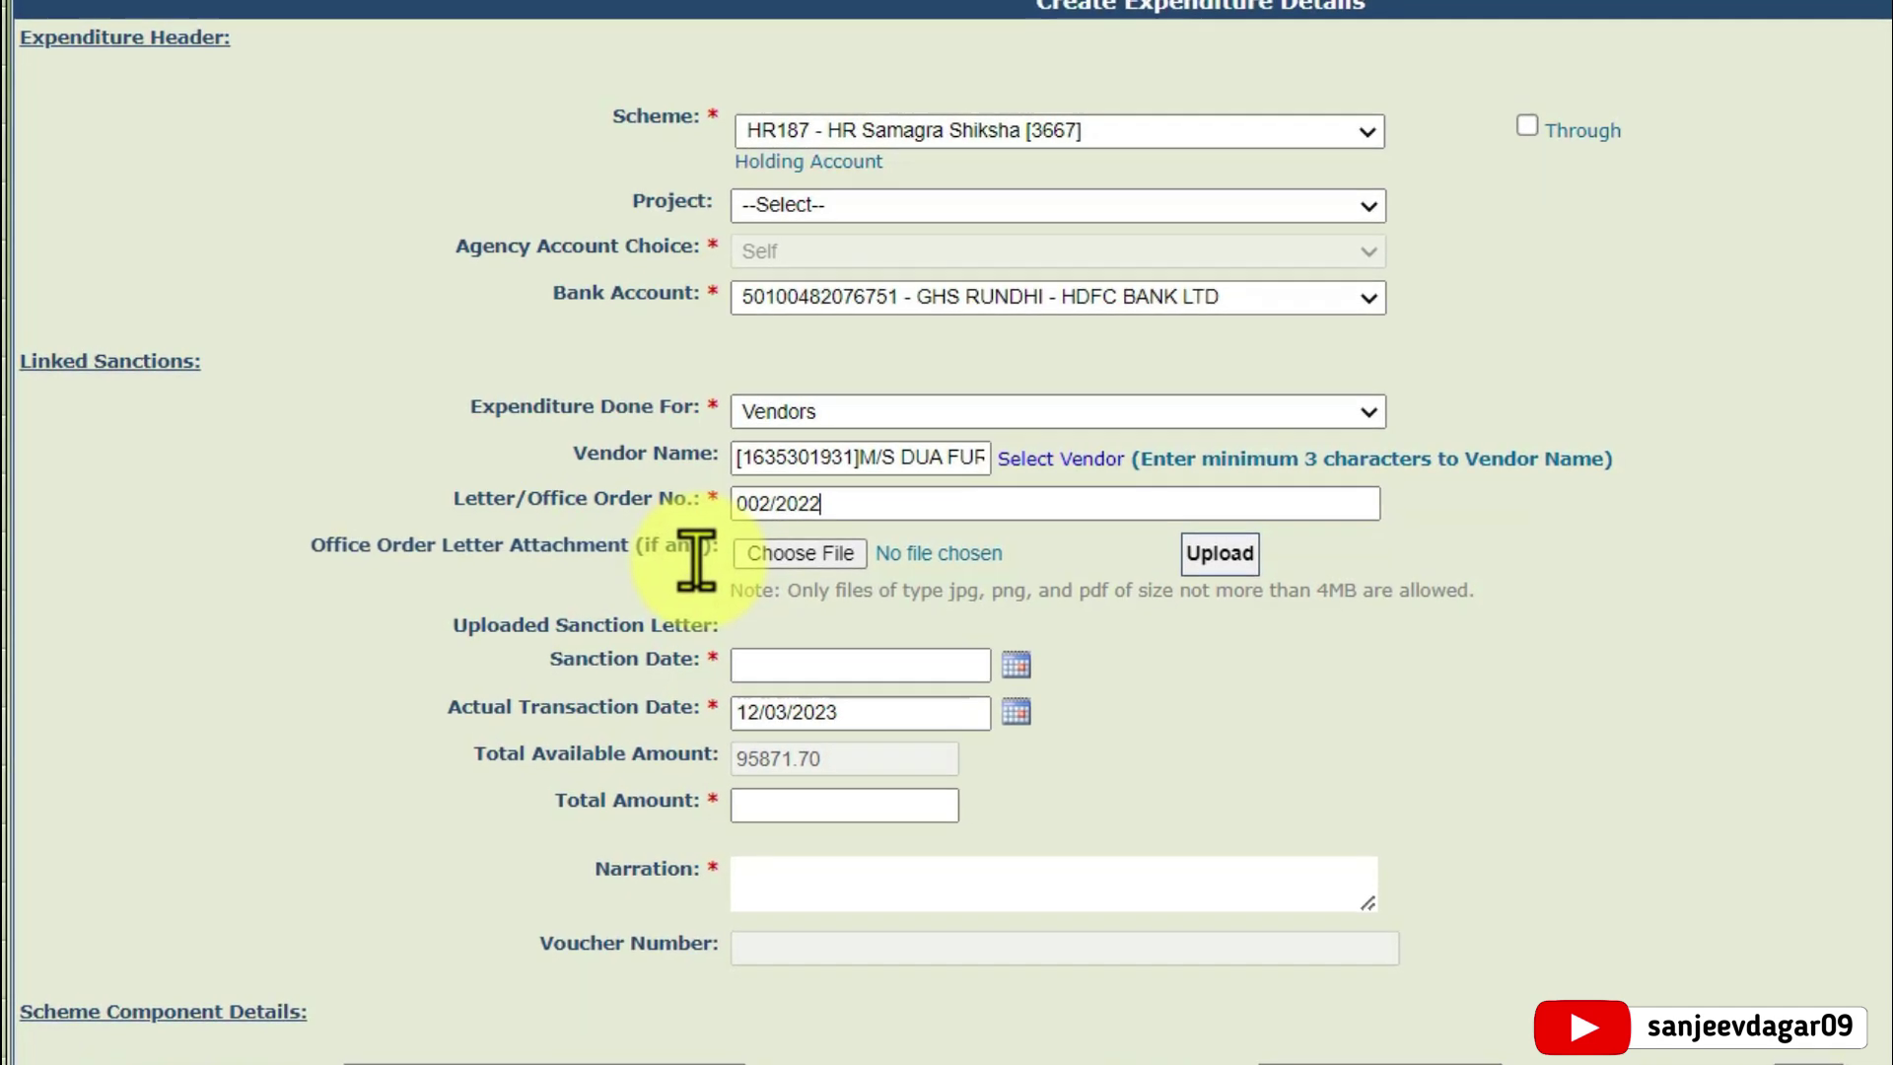
text(-23/1163)
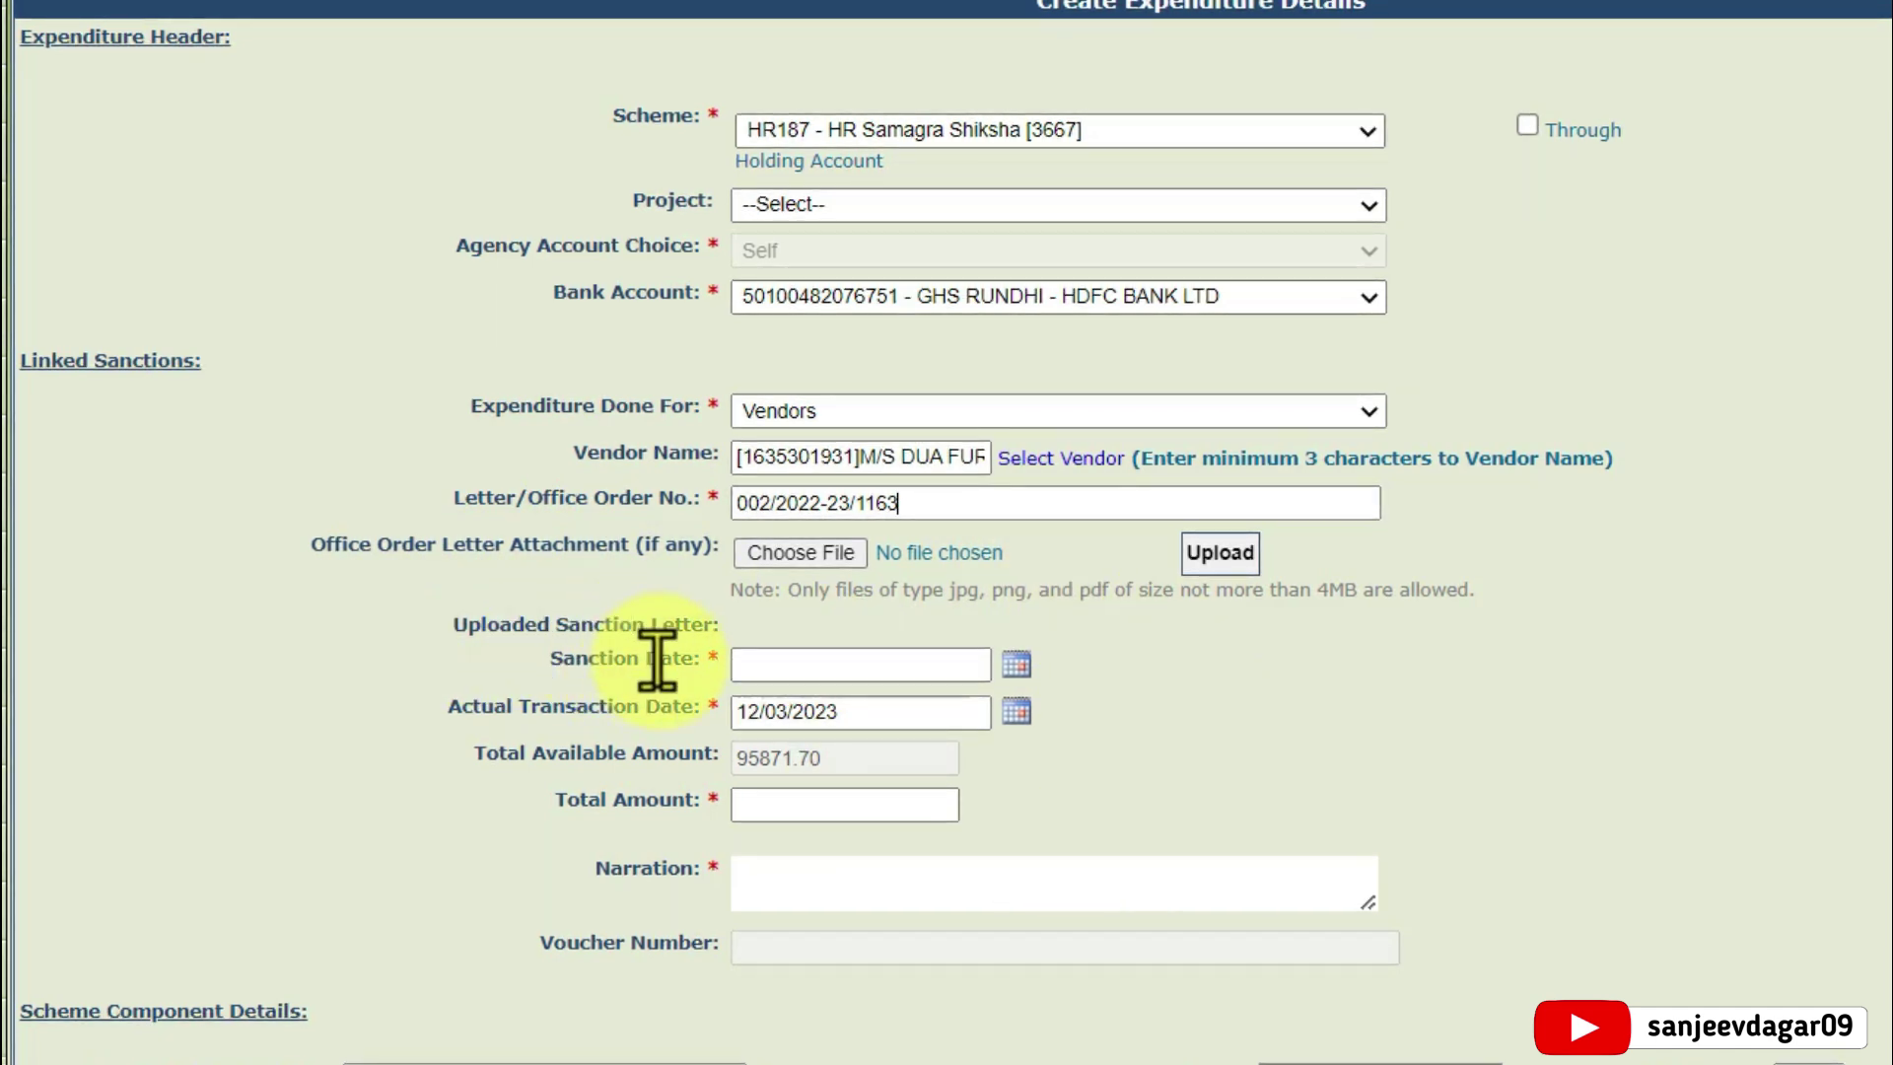
click(1015, 665)
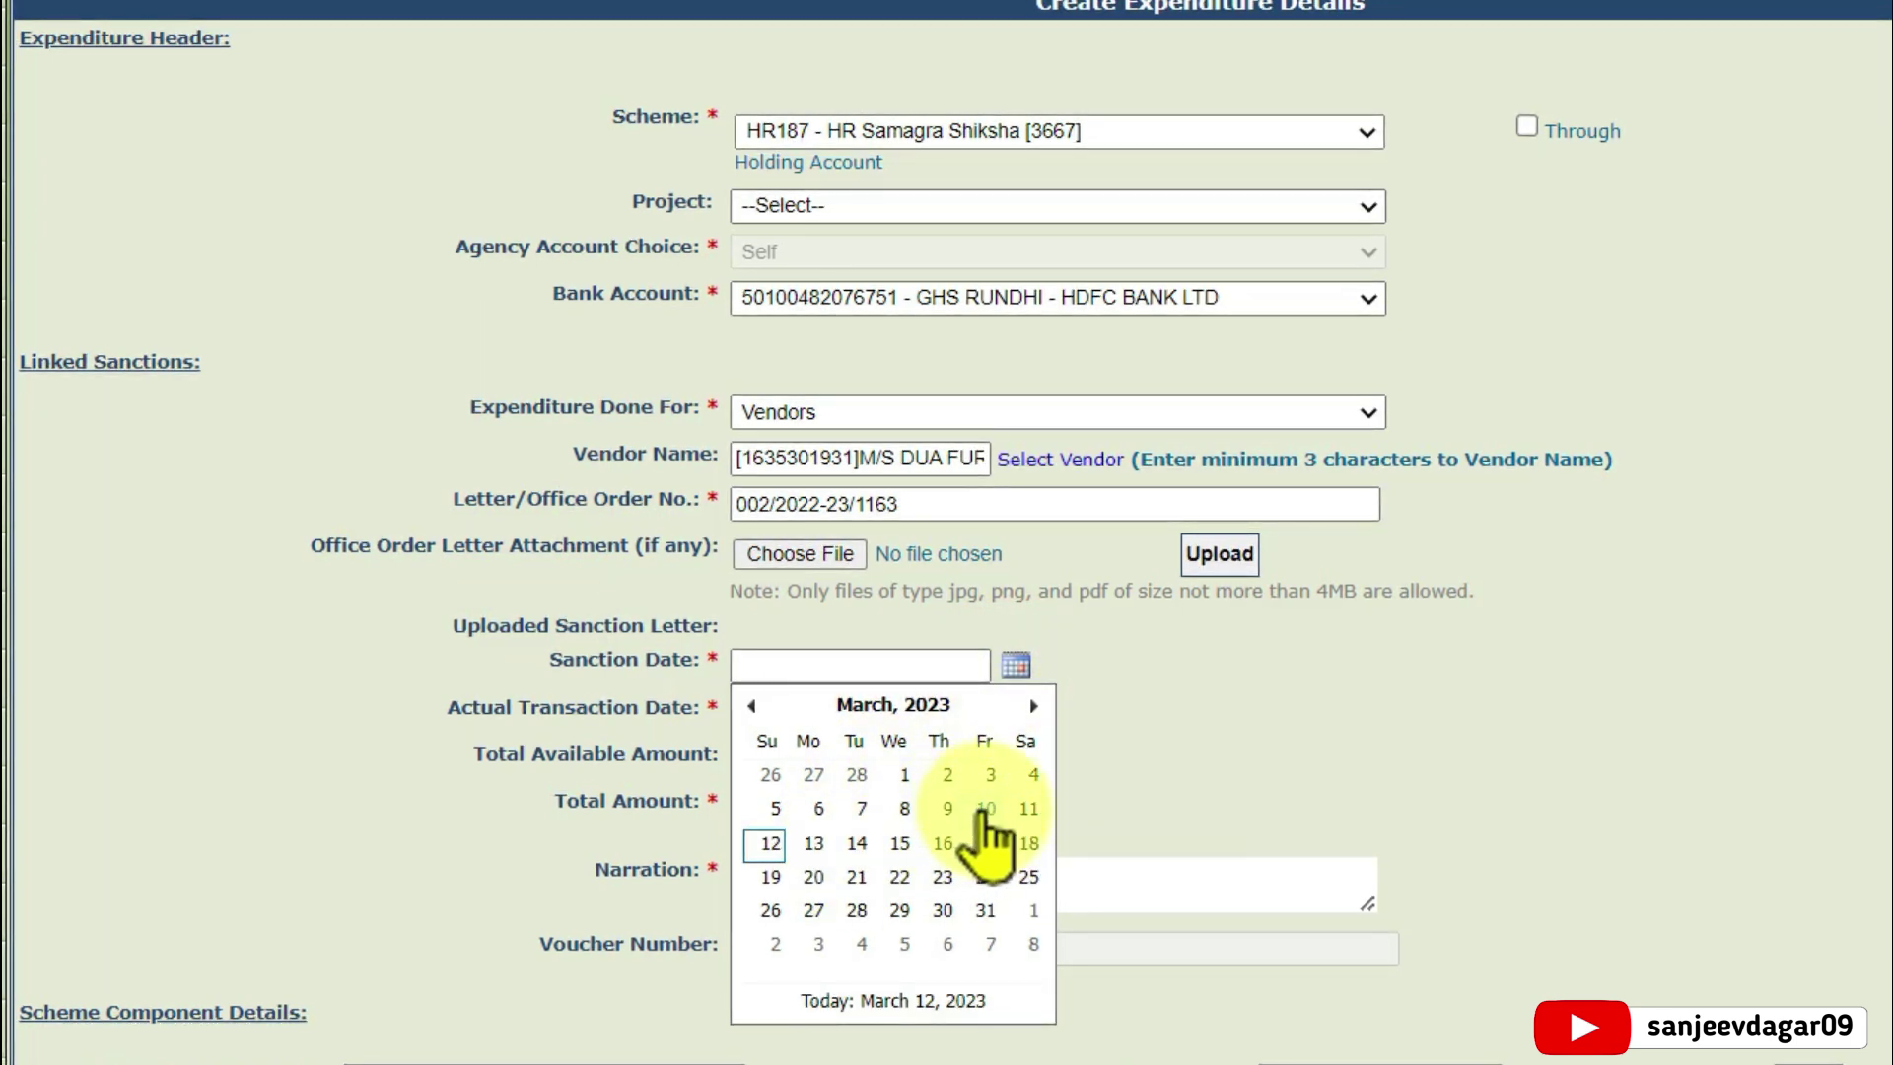
click(986, 809)
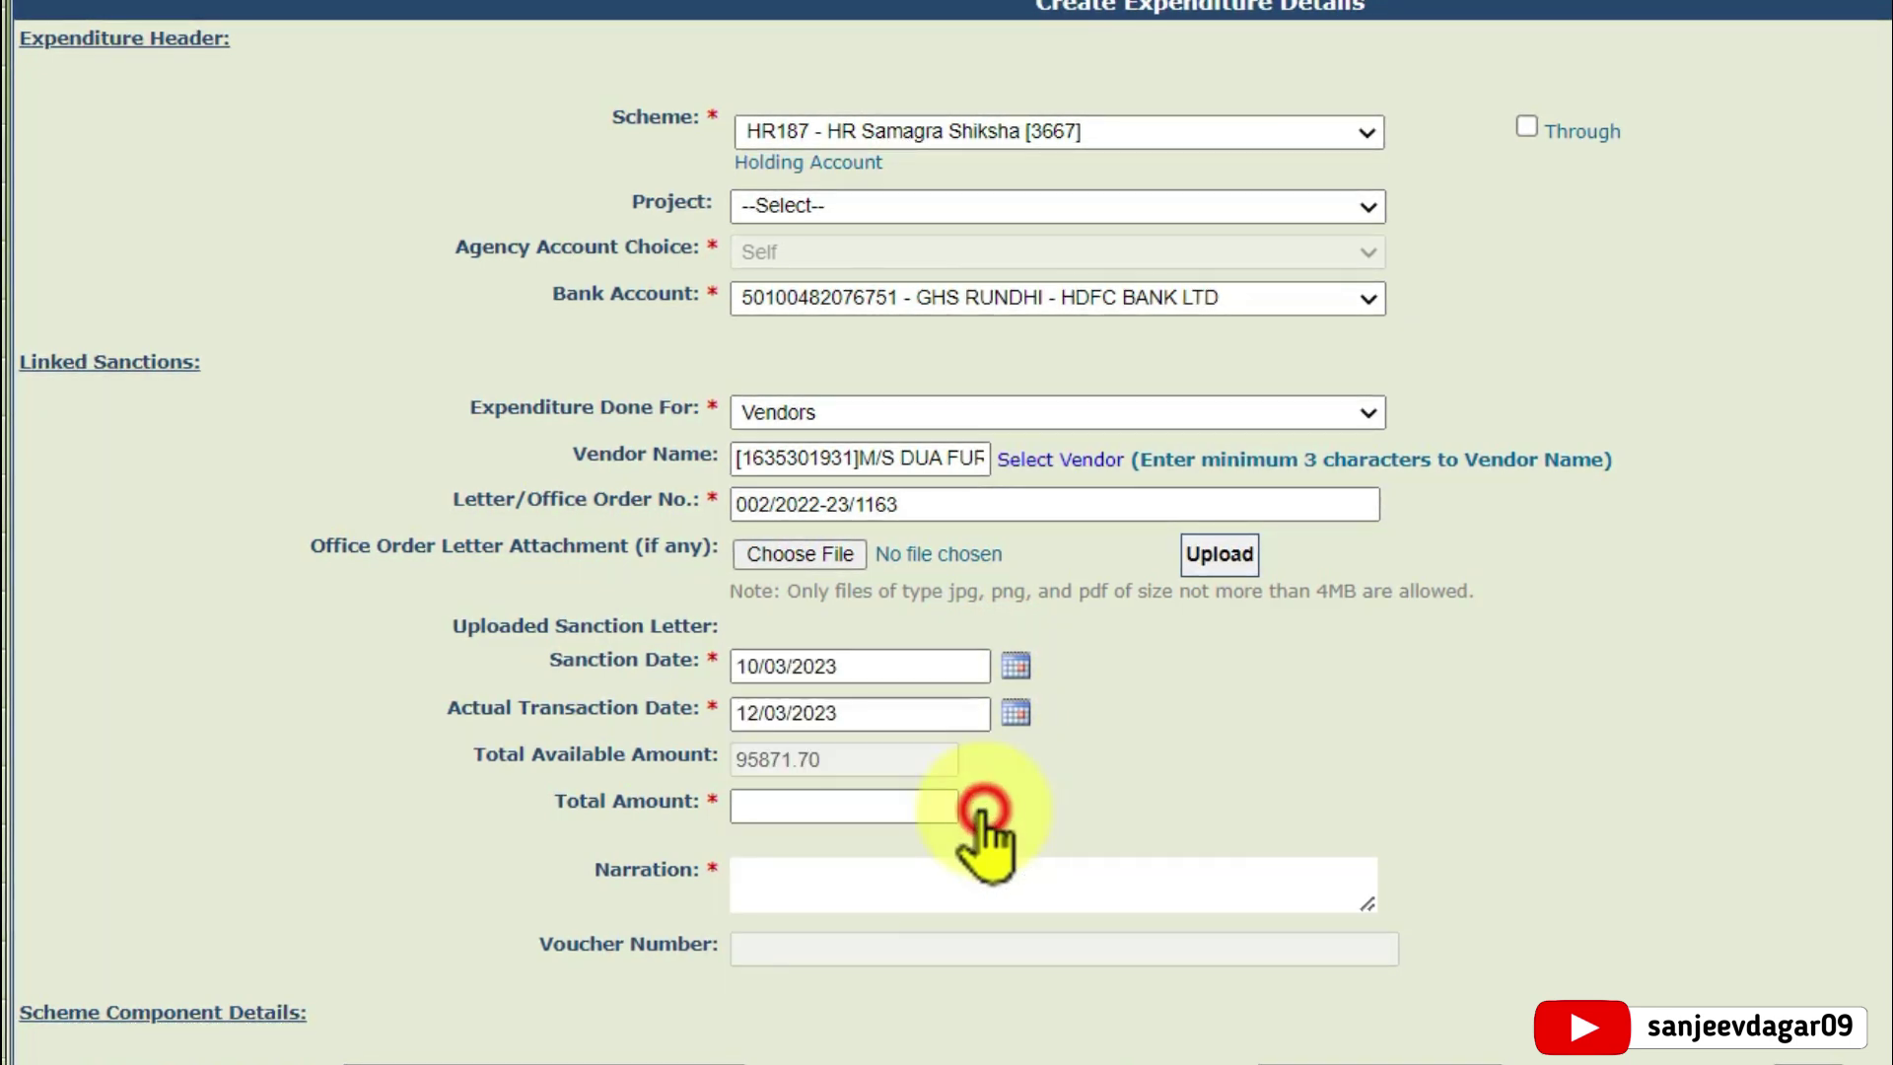
click(1012, 715)
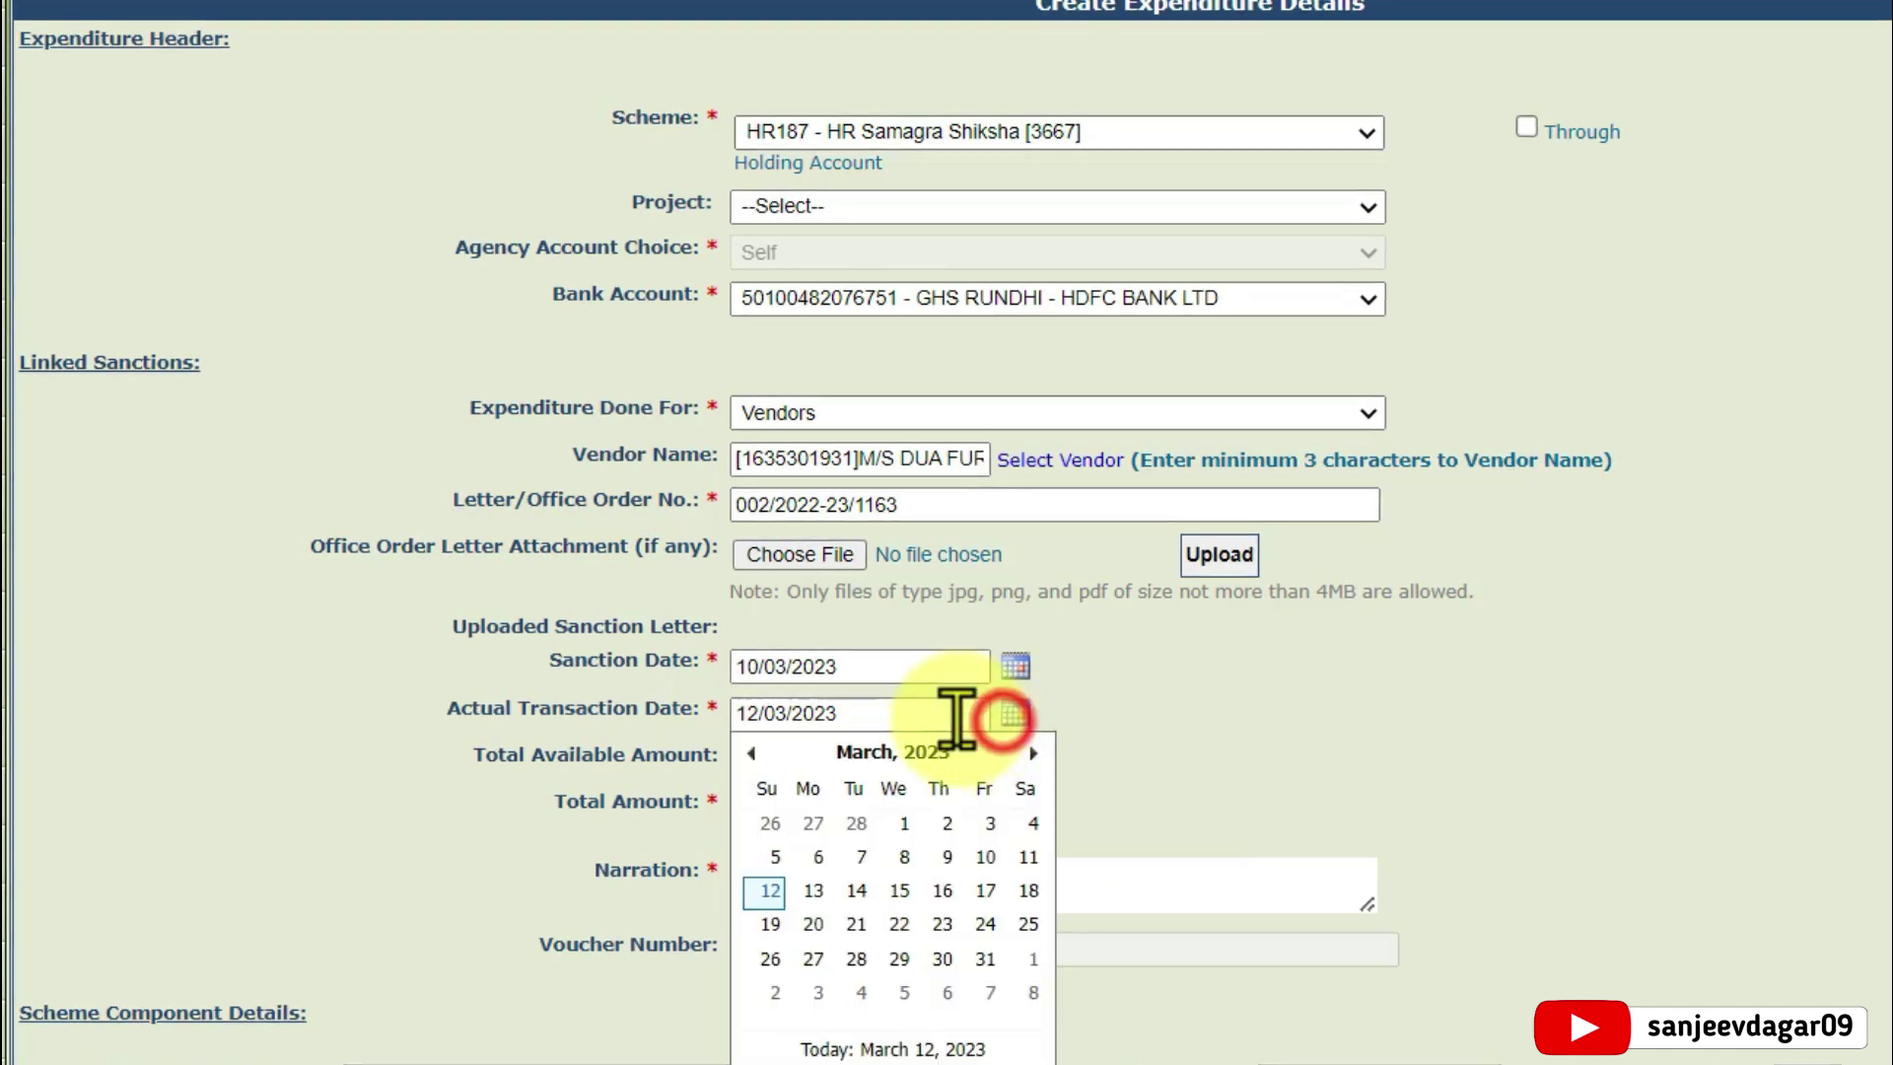
click(986, 858)
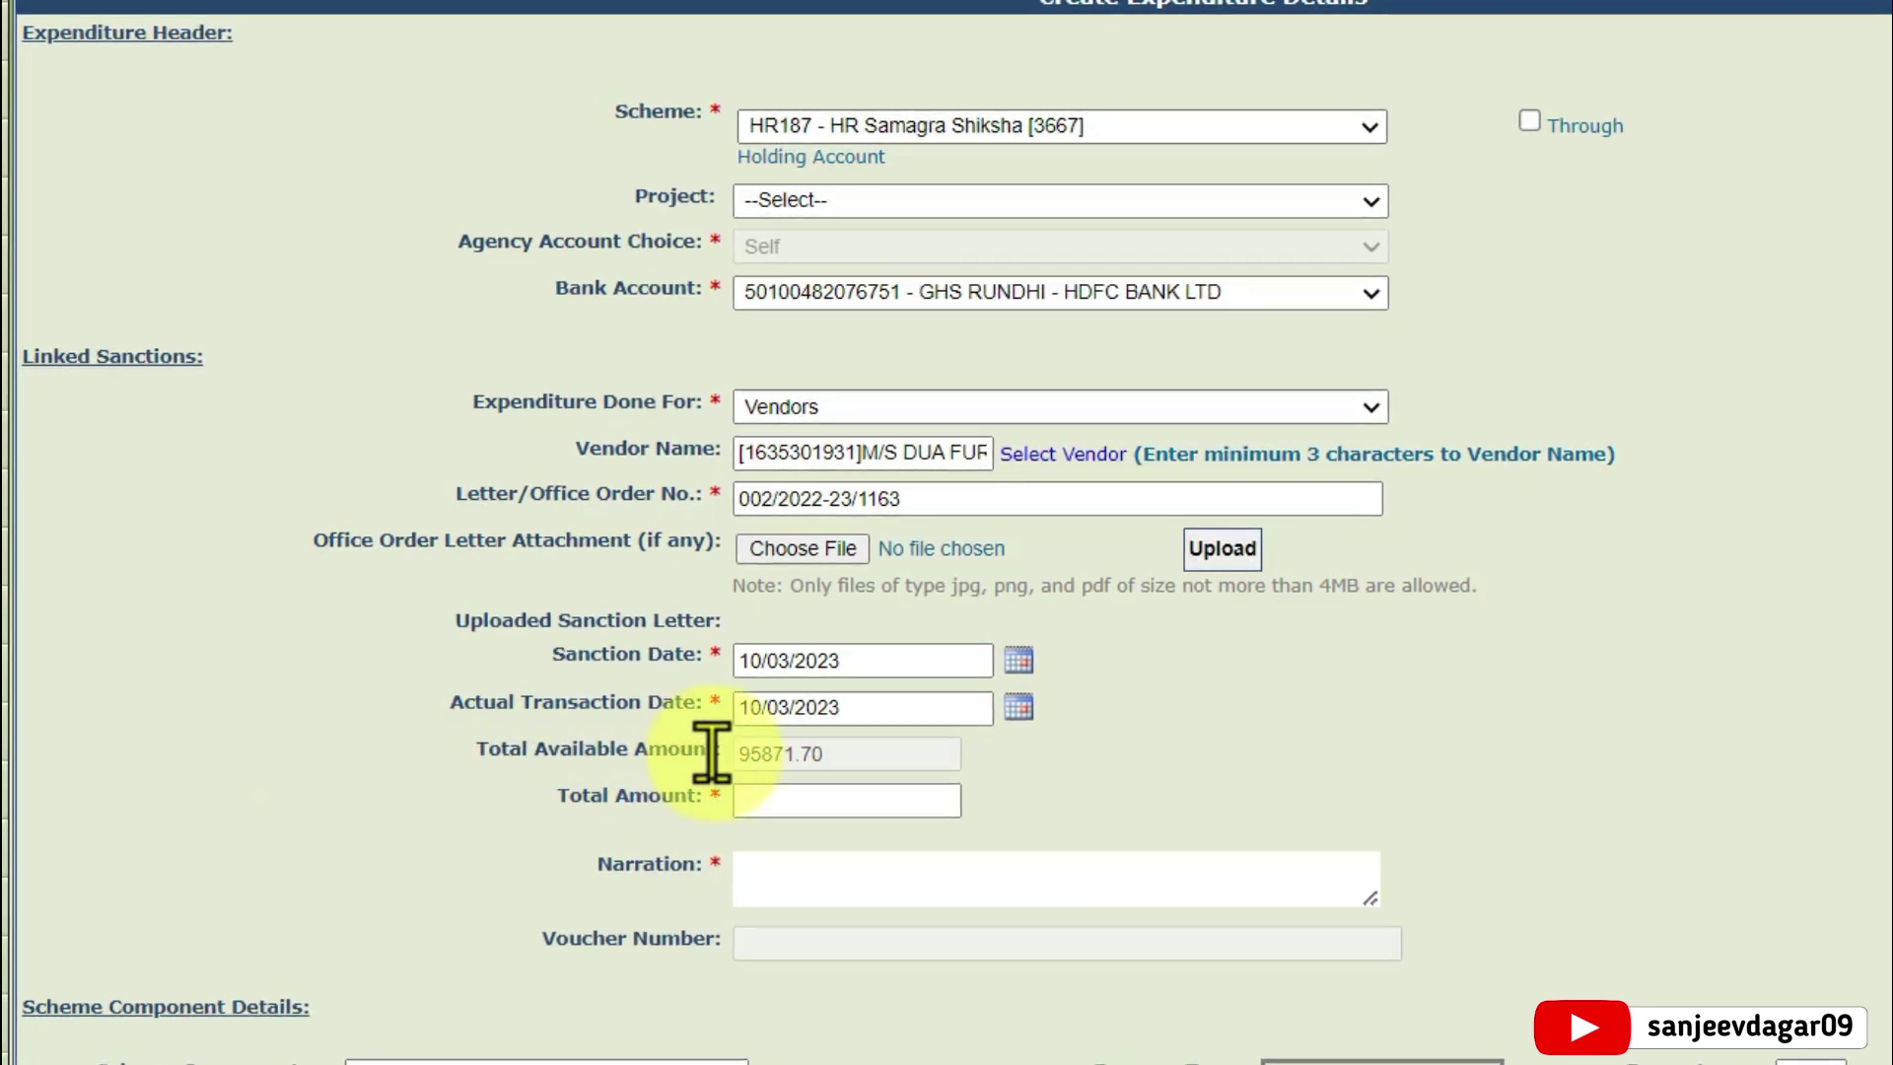
mouse_move(848, 767)
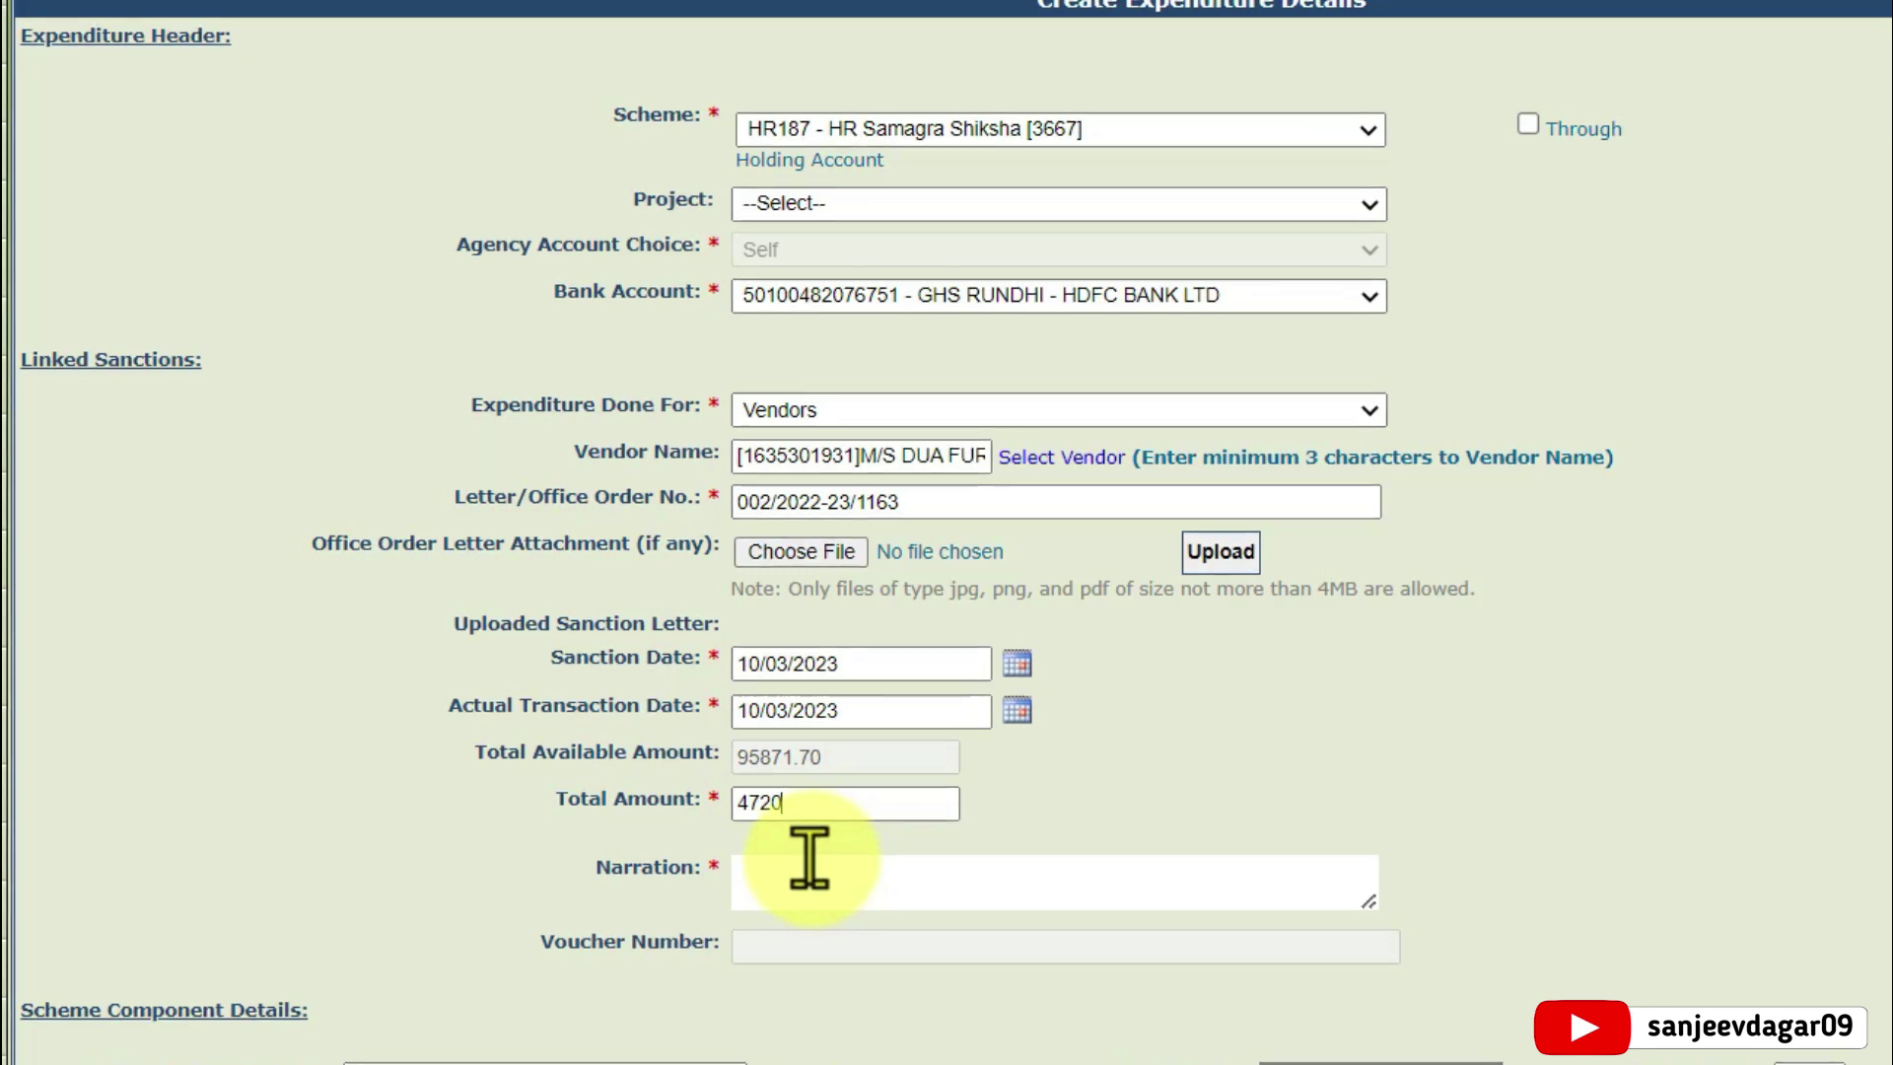
Enter the narration 'for office furniture' and move down to Scheme Component Details
click(1309, 787)
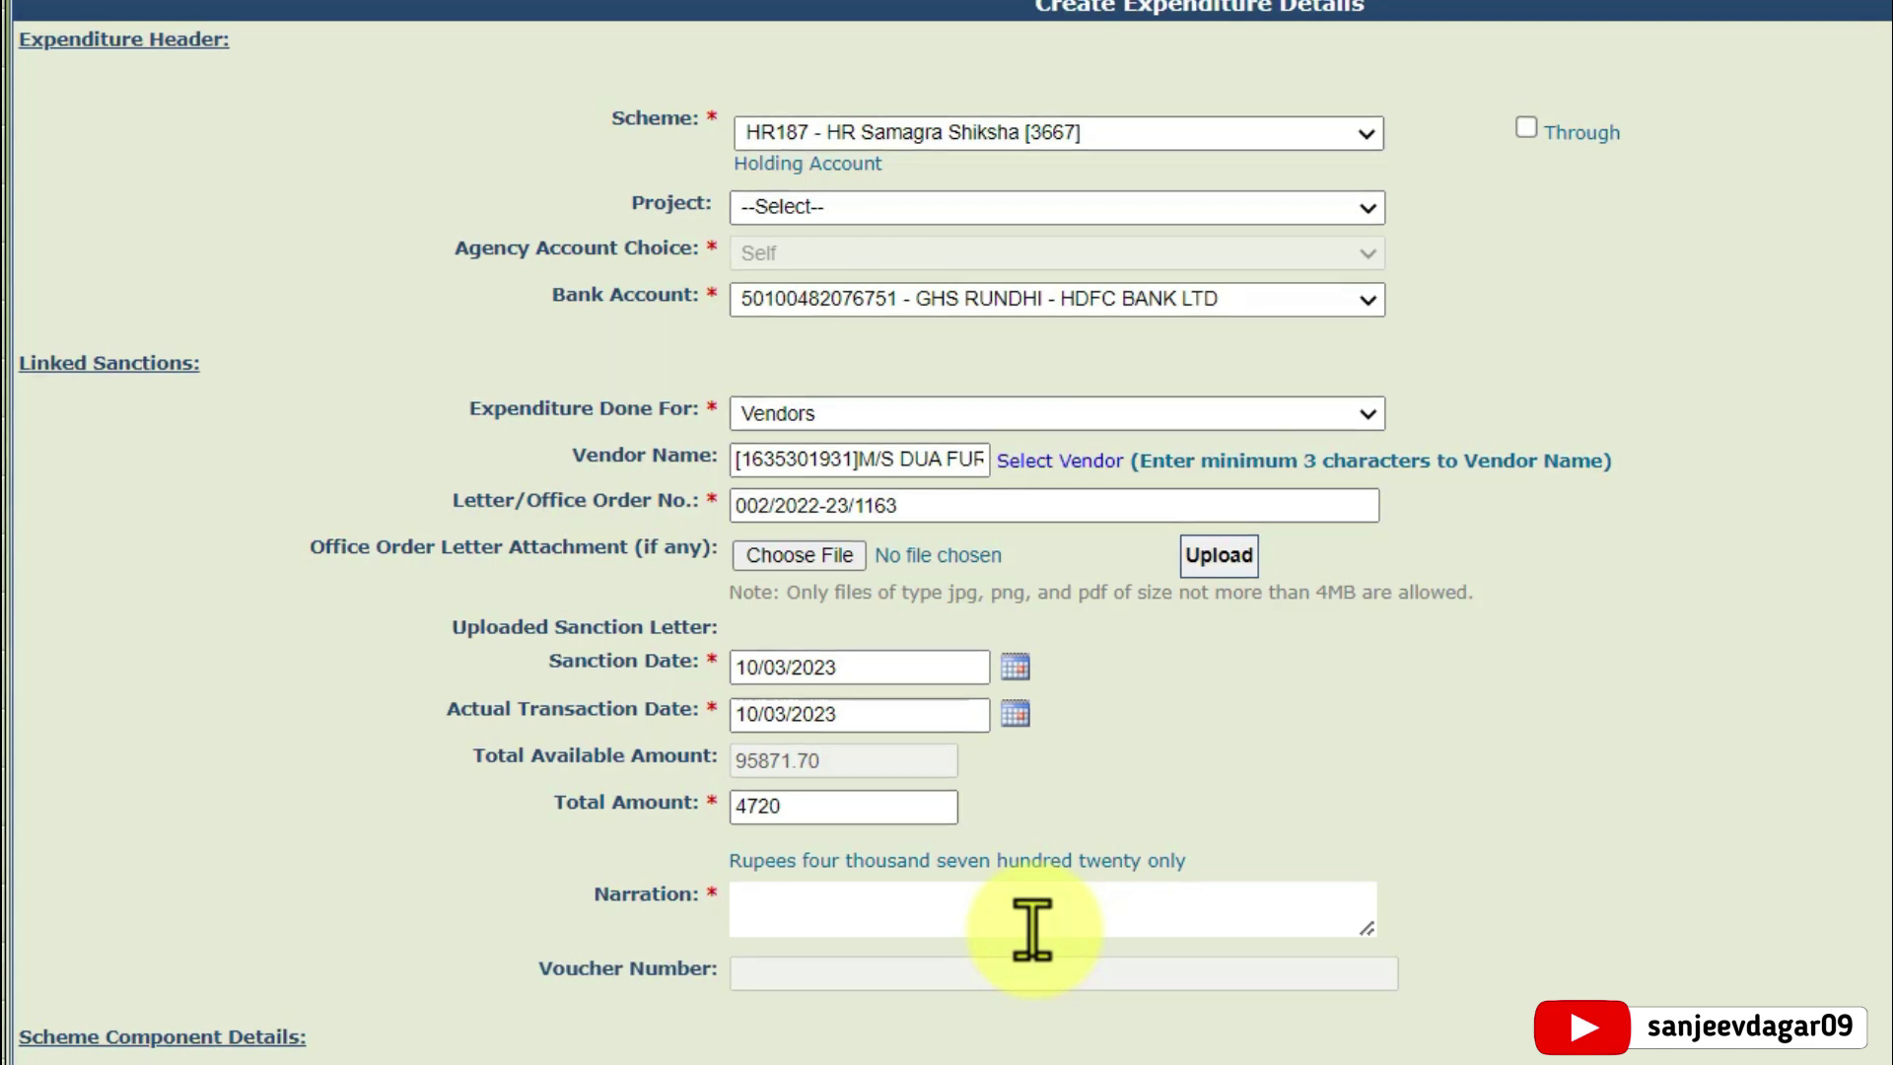
text(for office furniture)
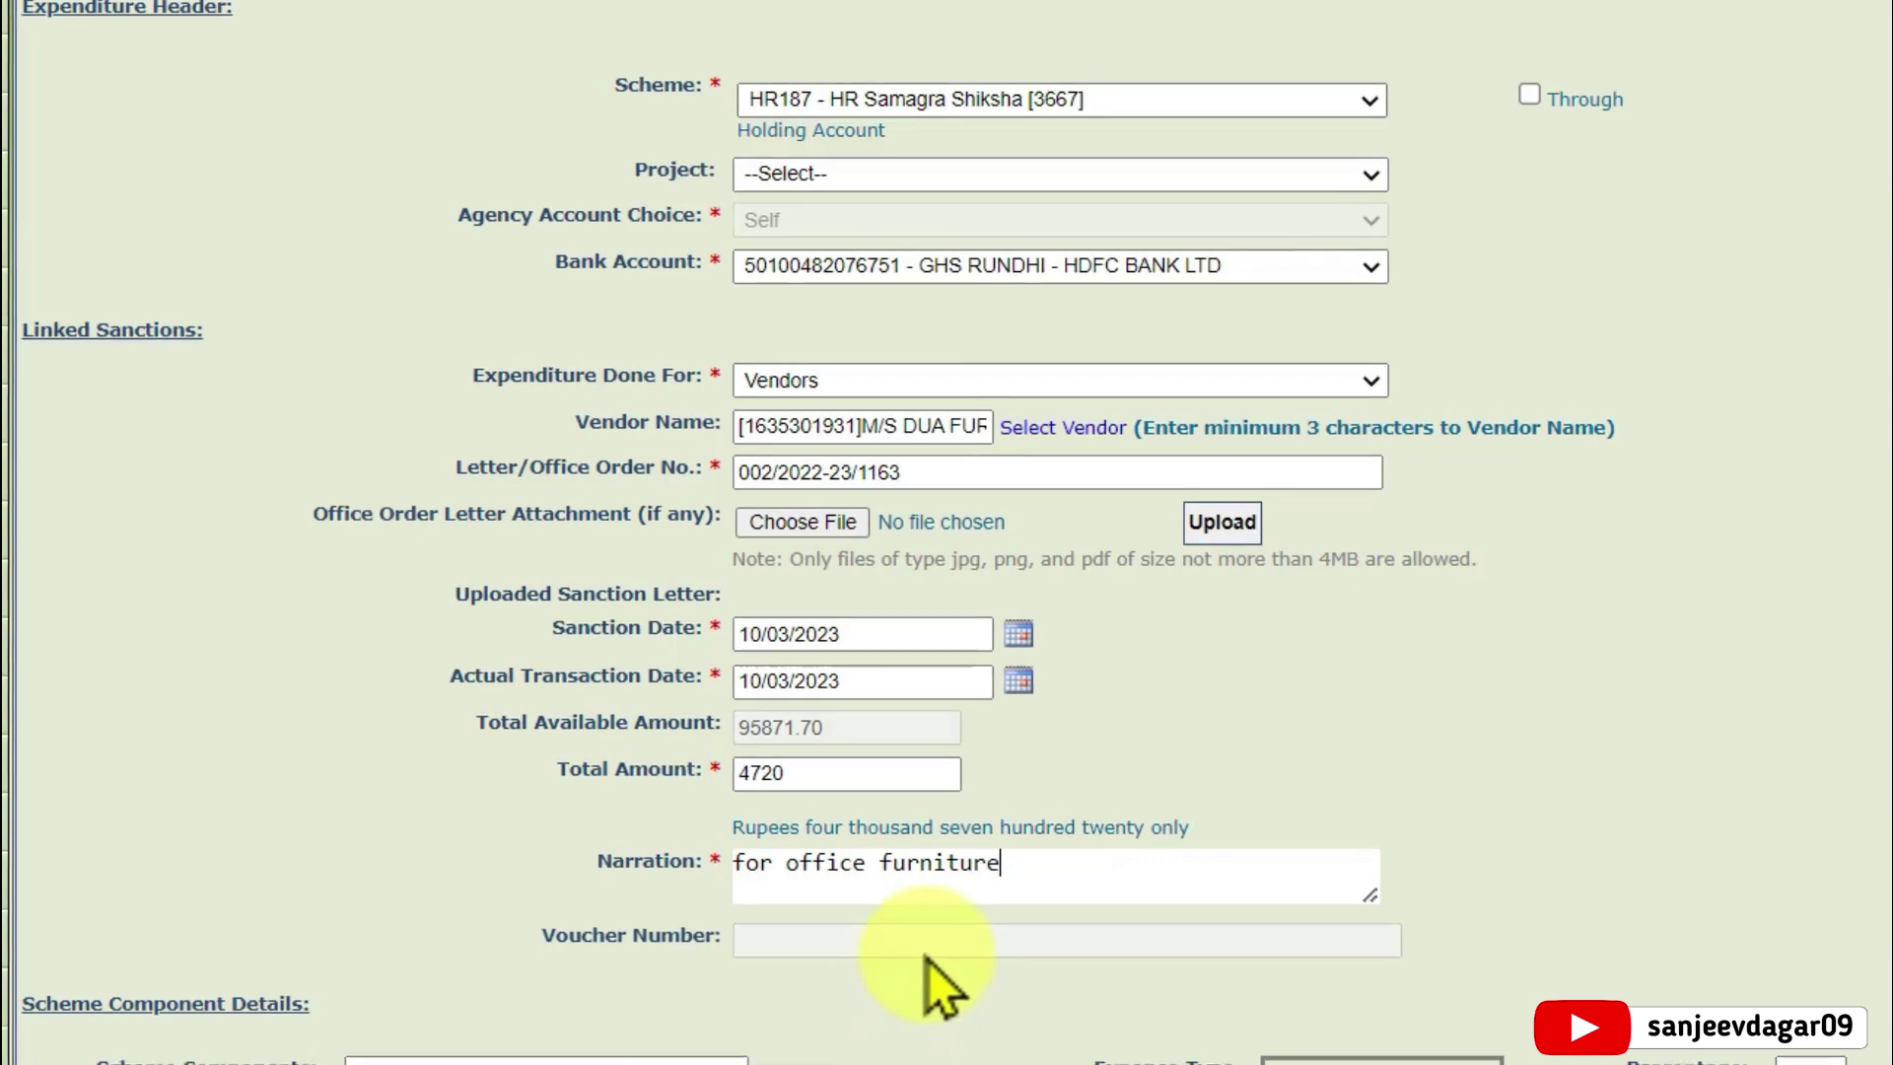
scroll(929, 980, down, 1)
scroll(887, 848, down, 2)
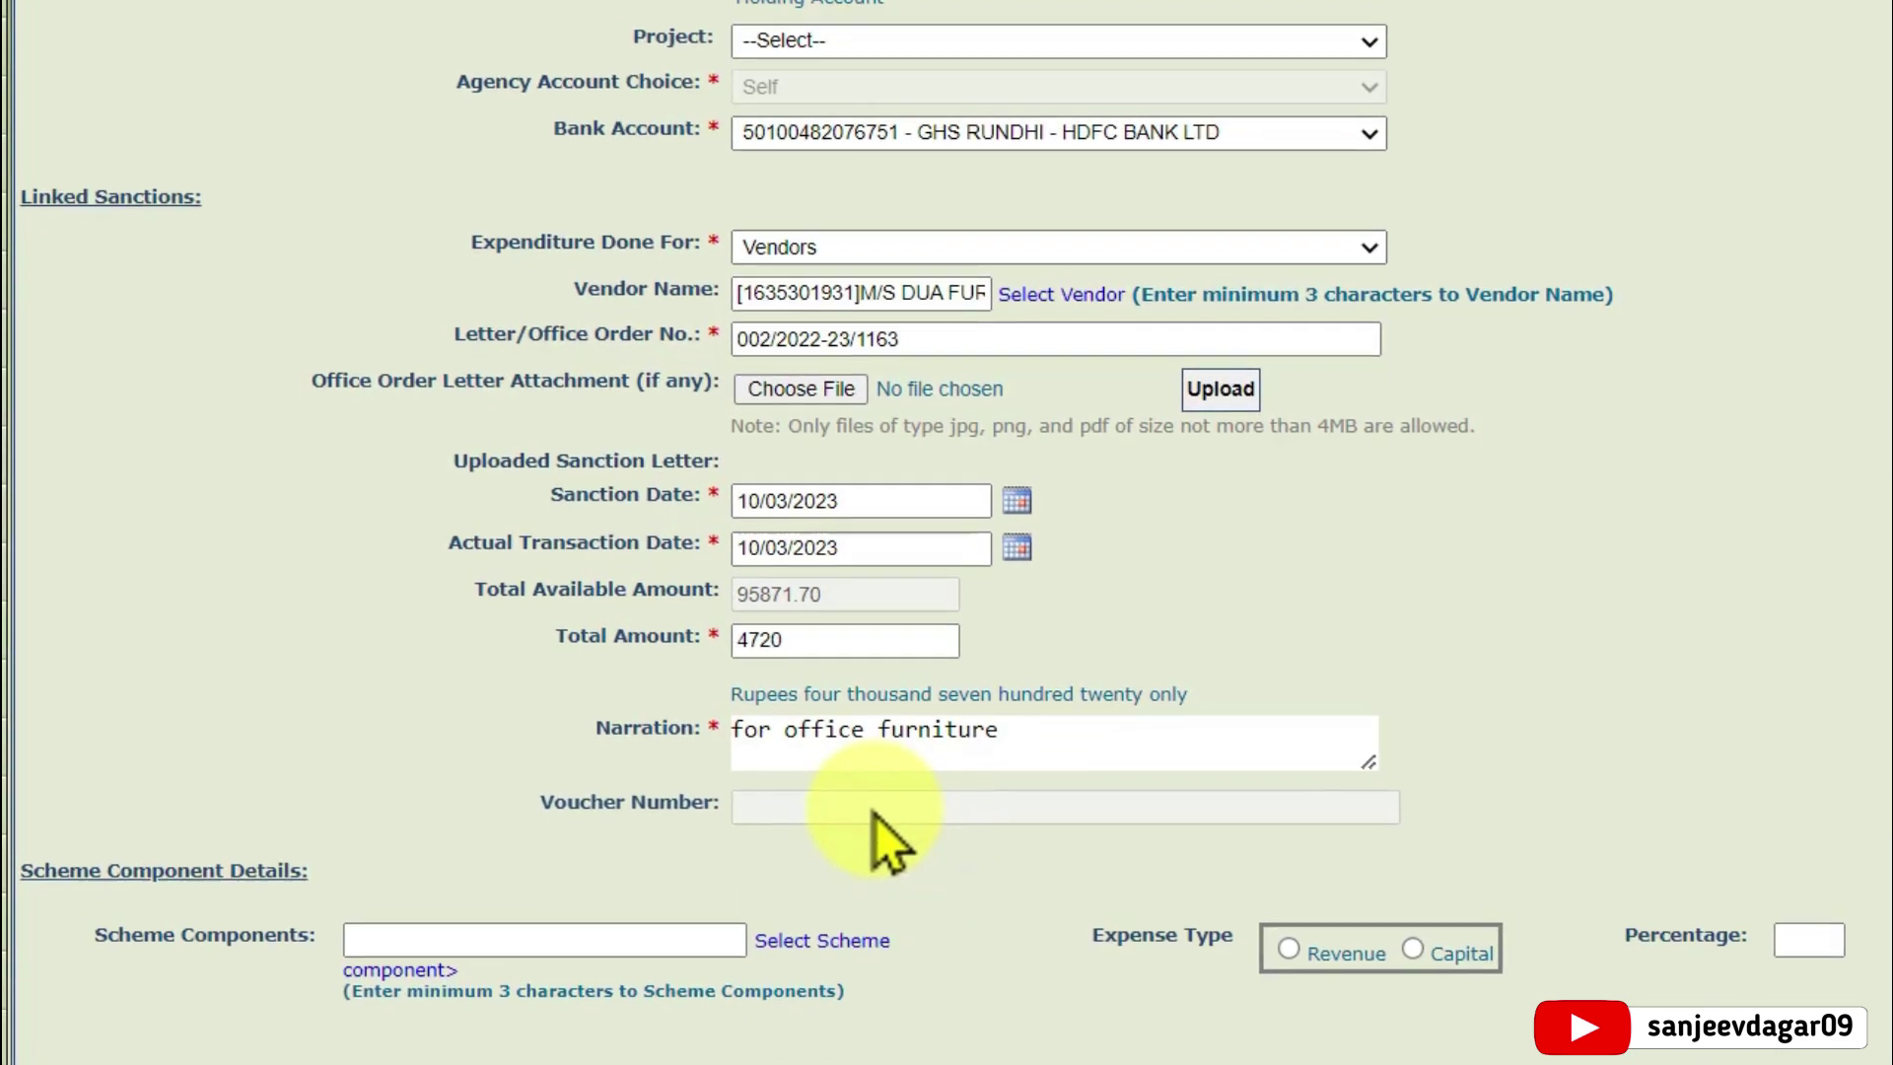
click(878, 727)
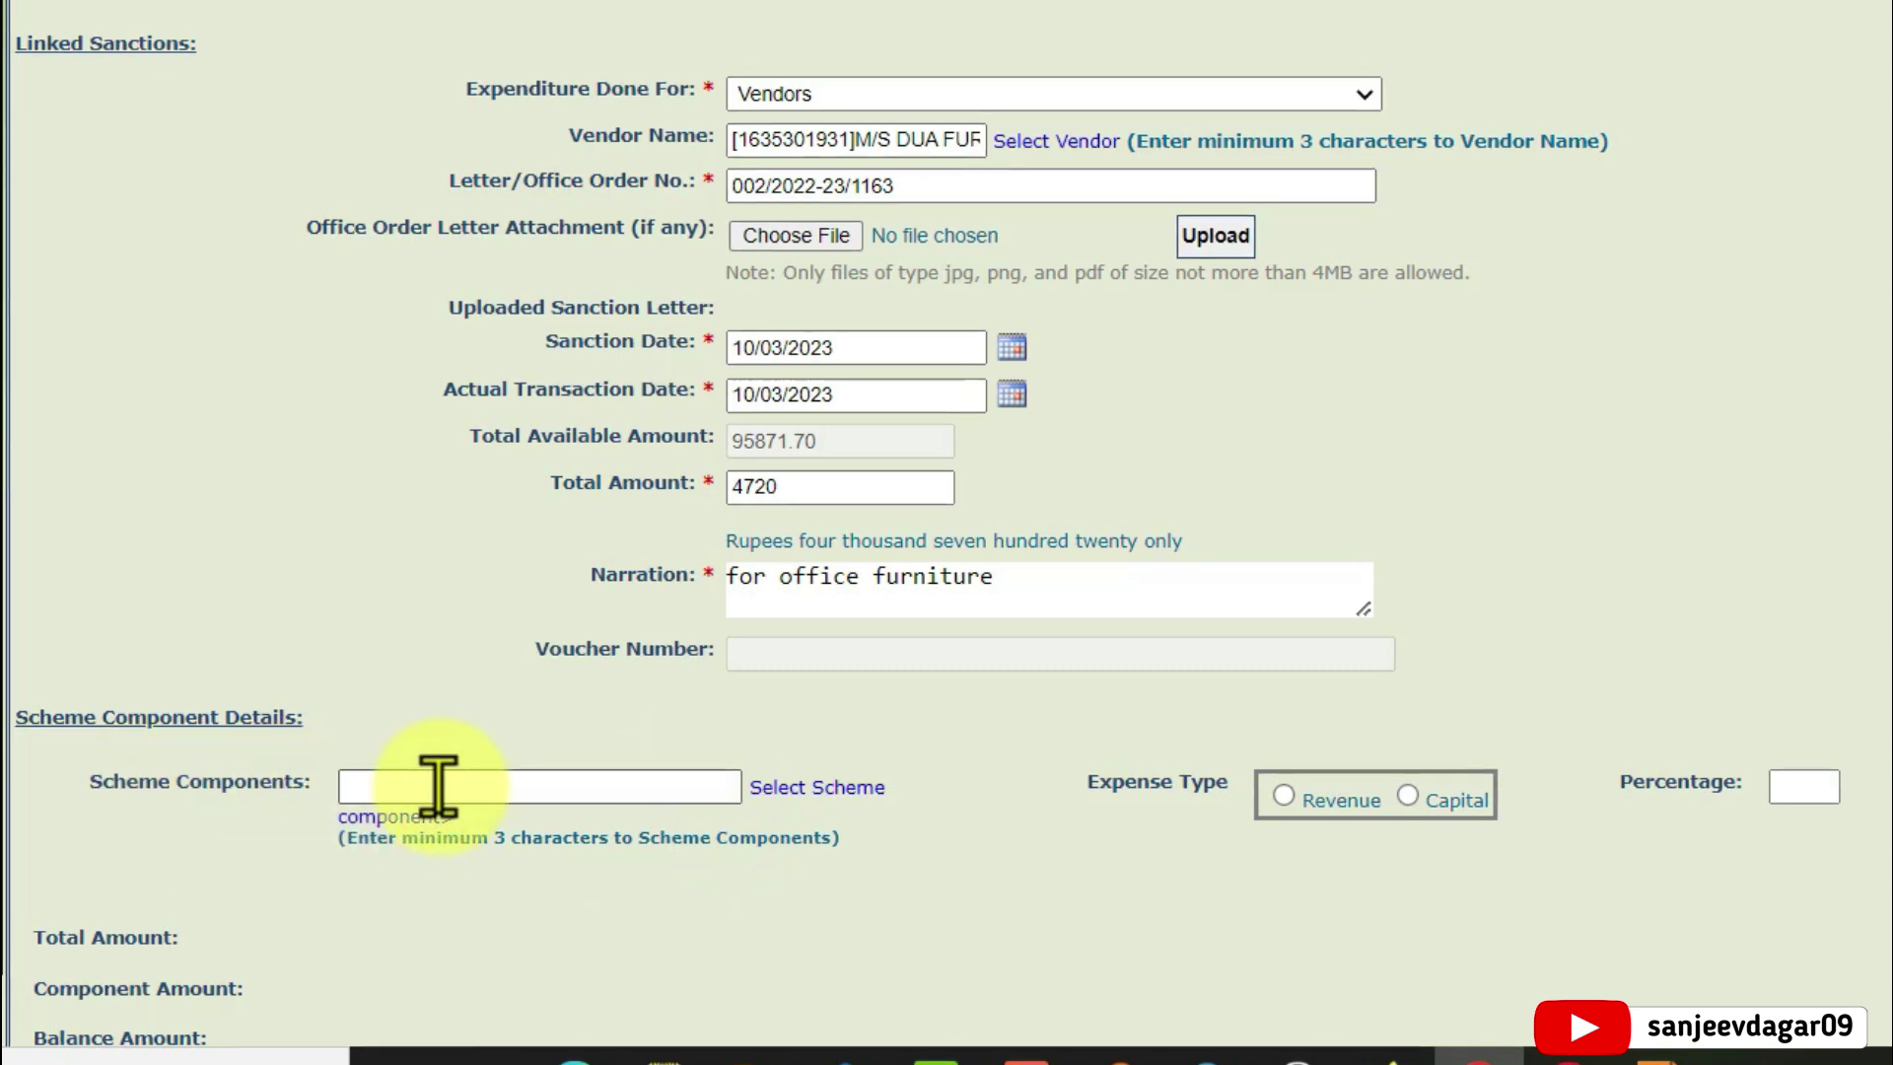
Choose component [F.01.18] Composite School Grant under [F] Samagra Shiksha > [F.01] Elementary Education
click(833, 792)
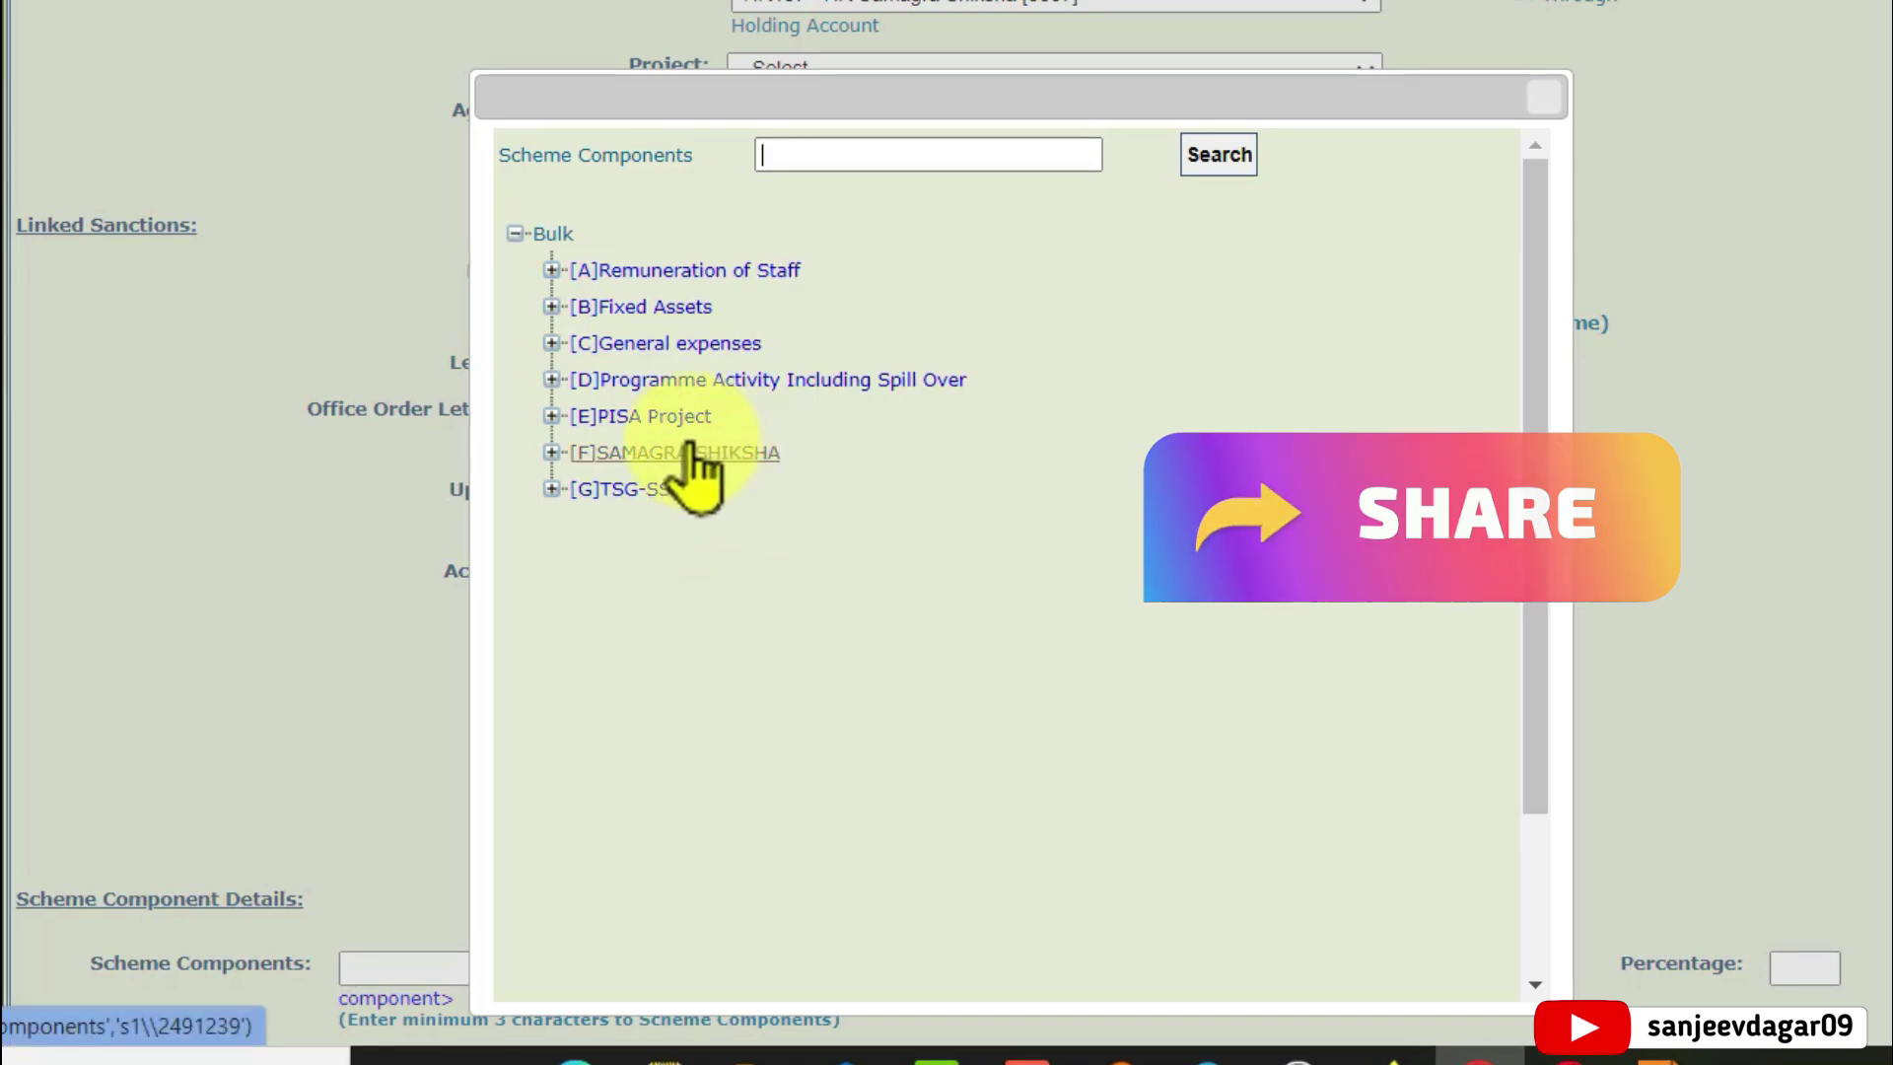
click(552, 453)
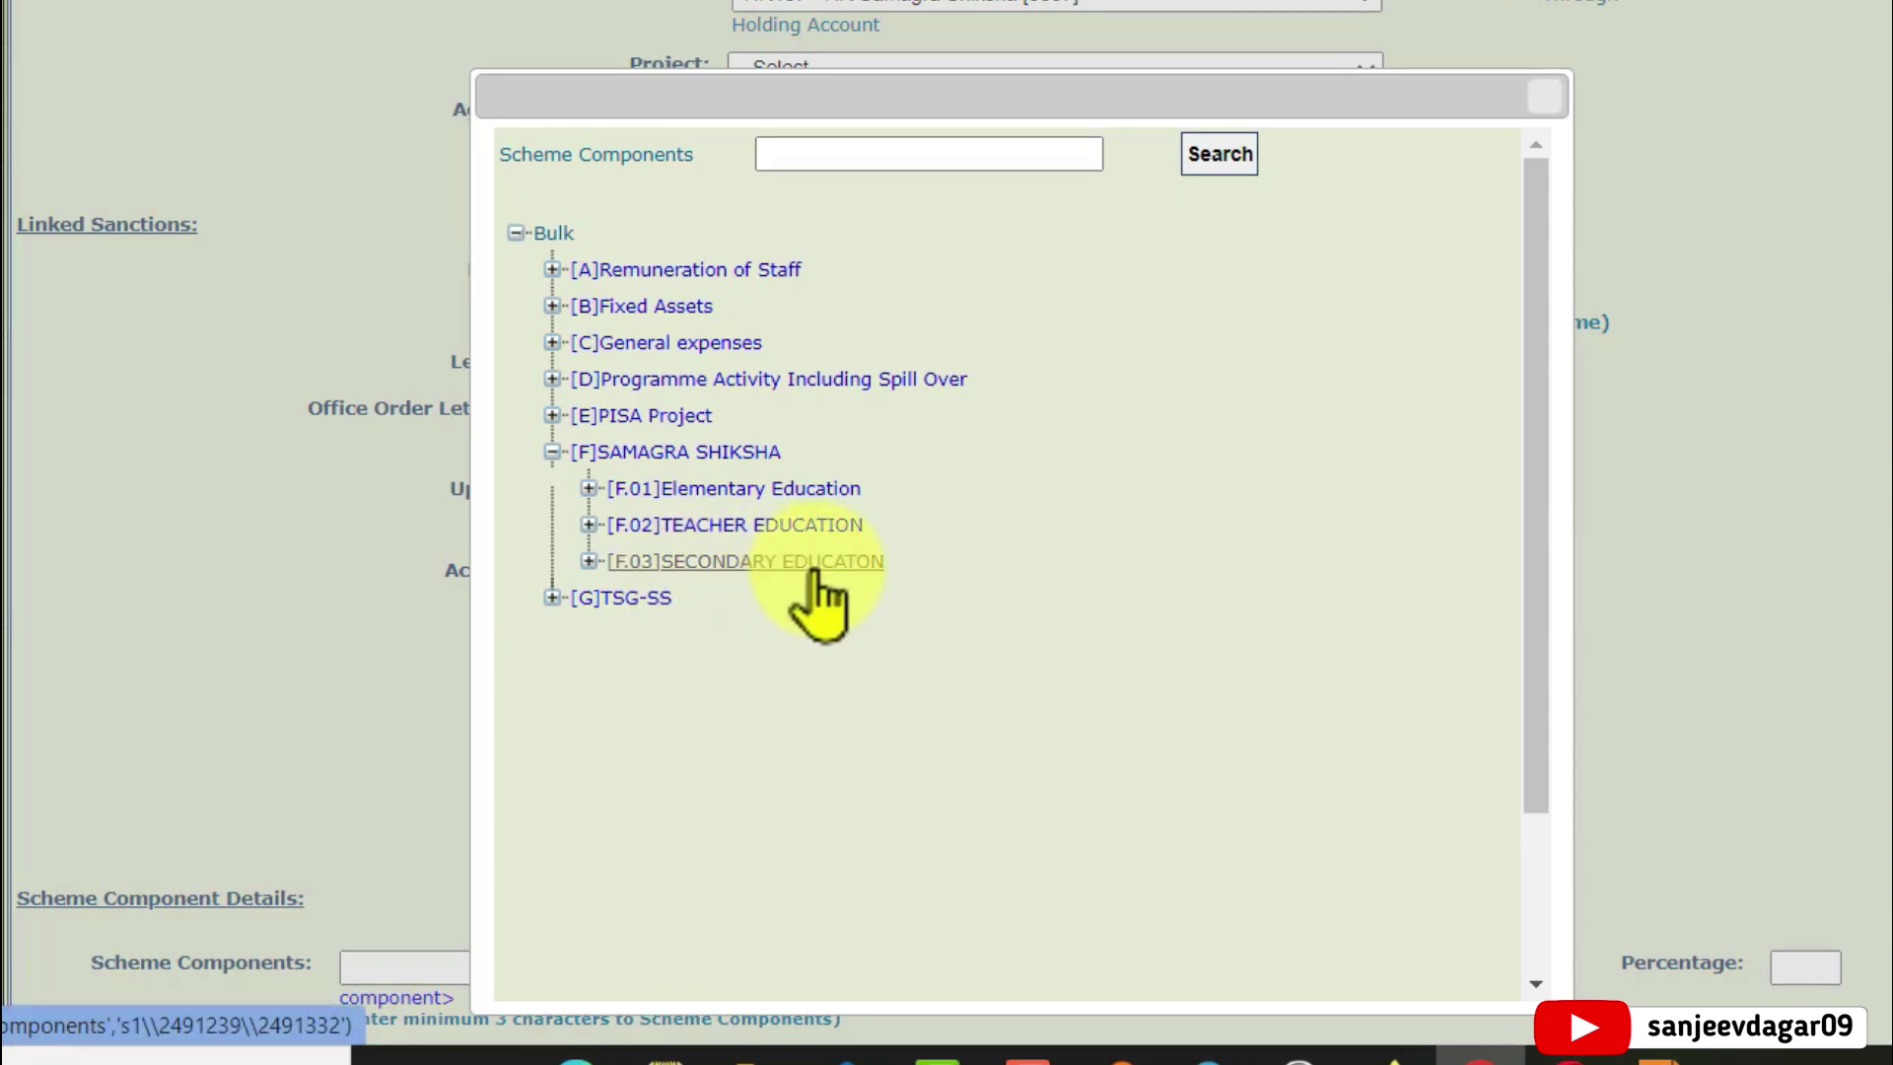
click(592, 488)
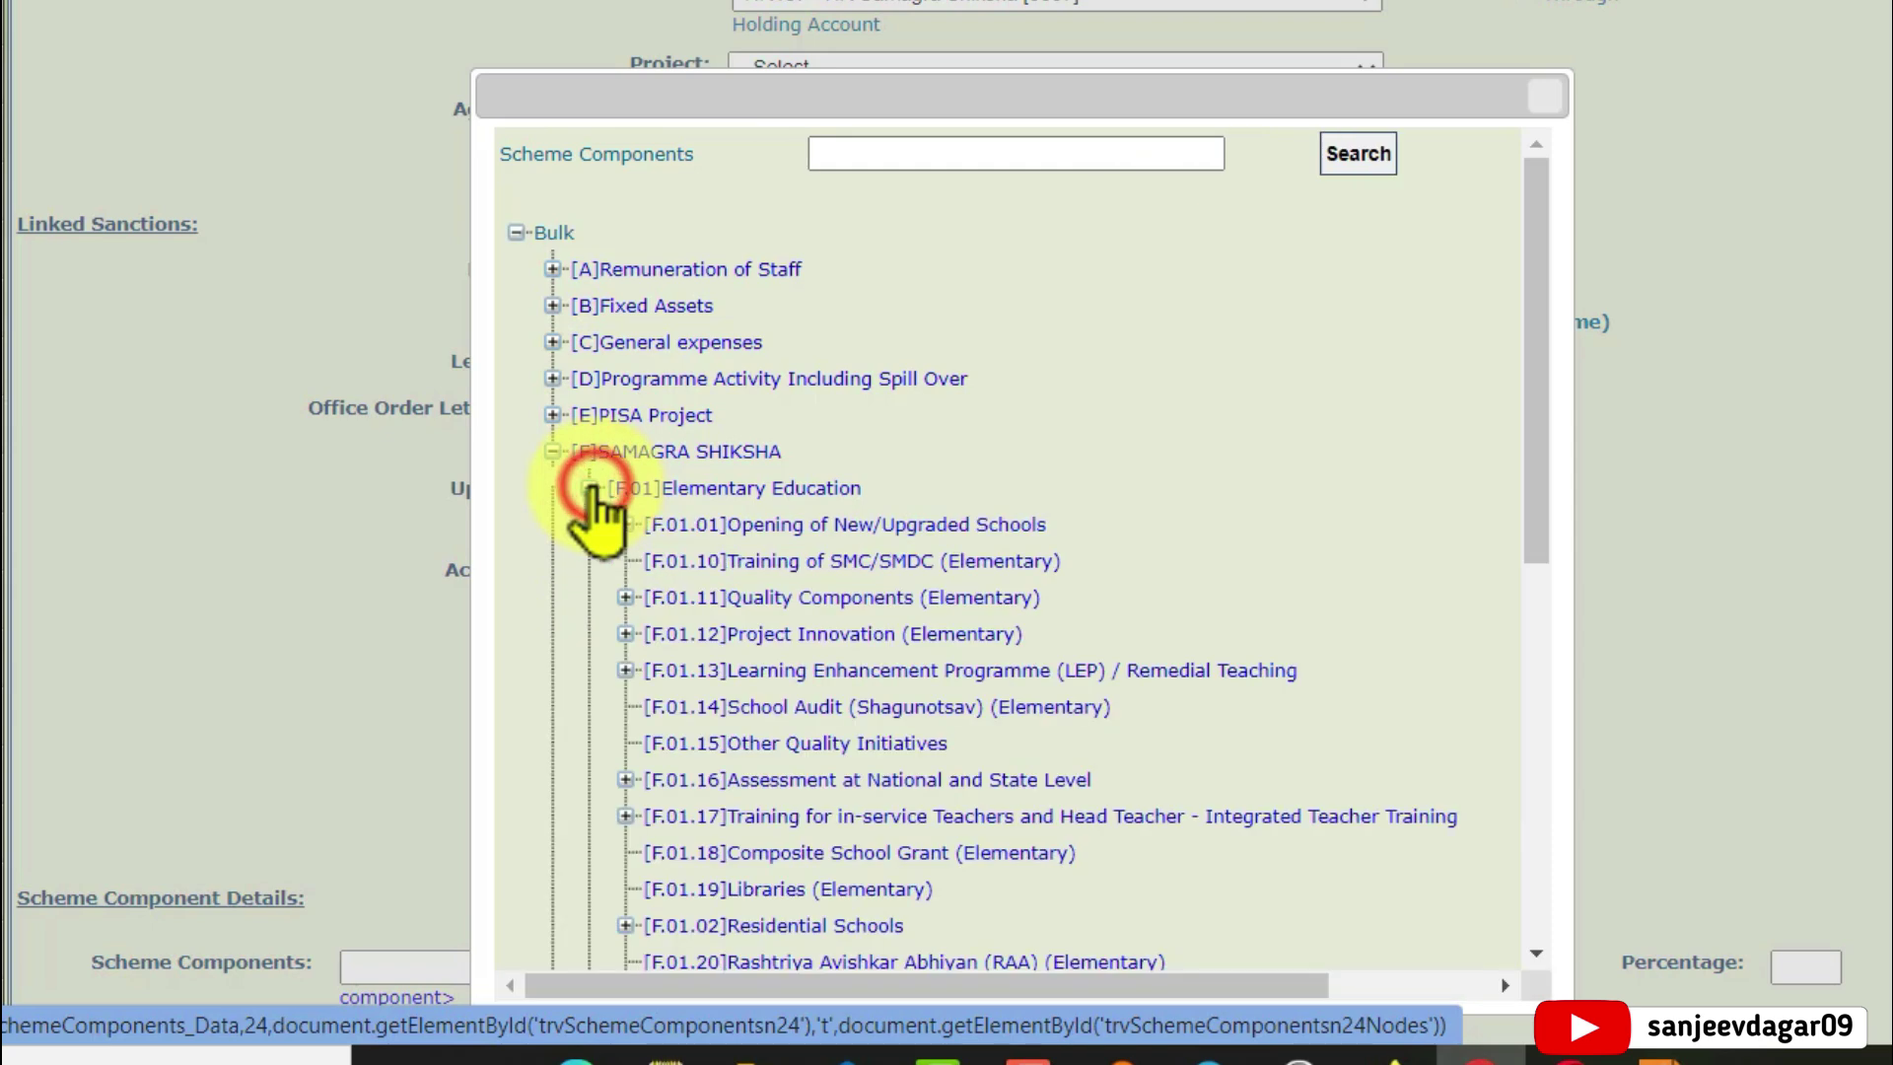
scroll(751, 671, down, 2)
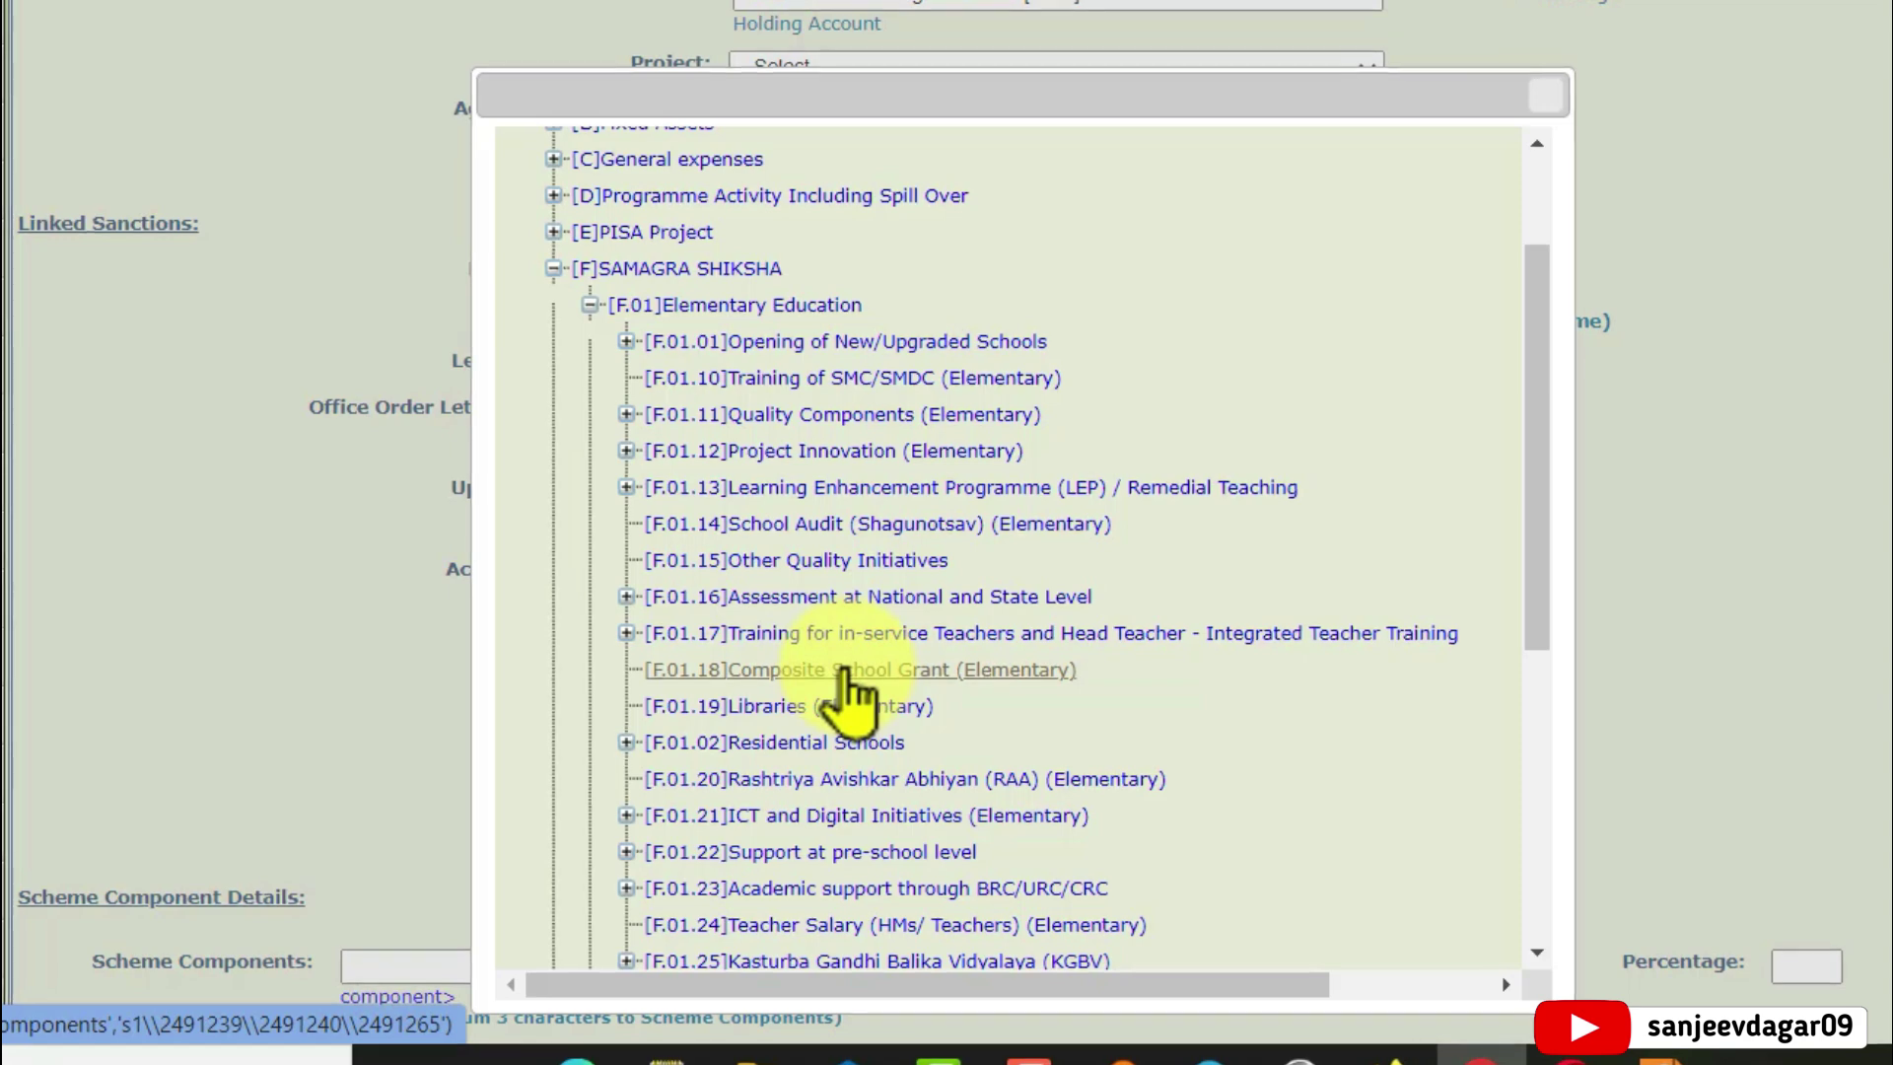
click(846, 672)
scroll(1048, 655, down, 2)
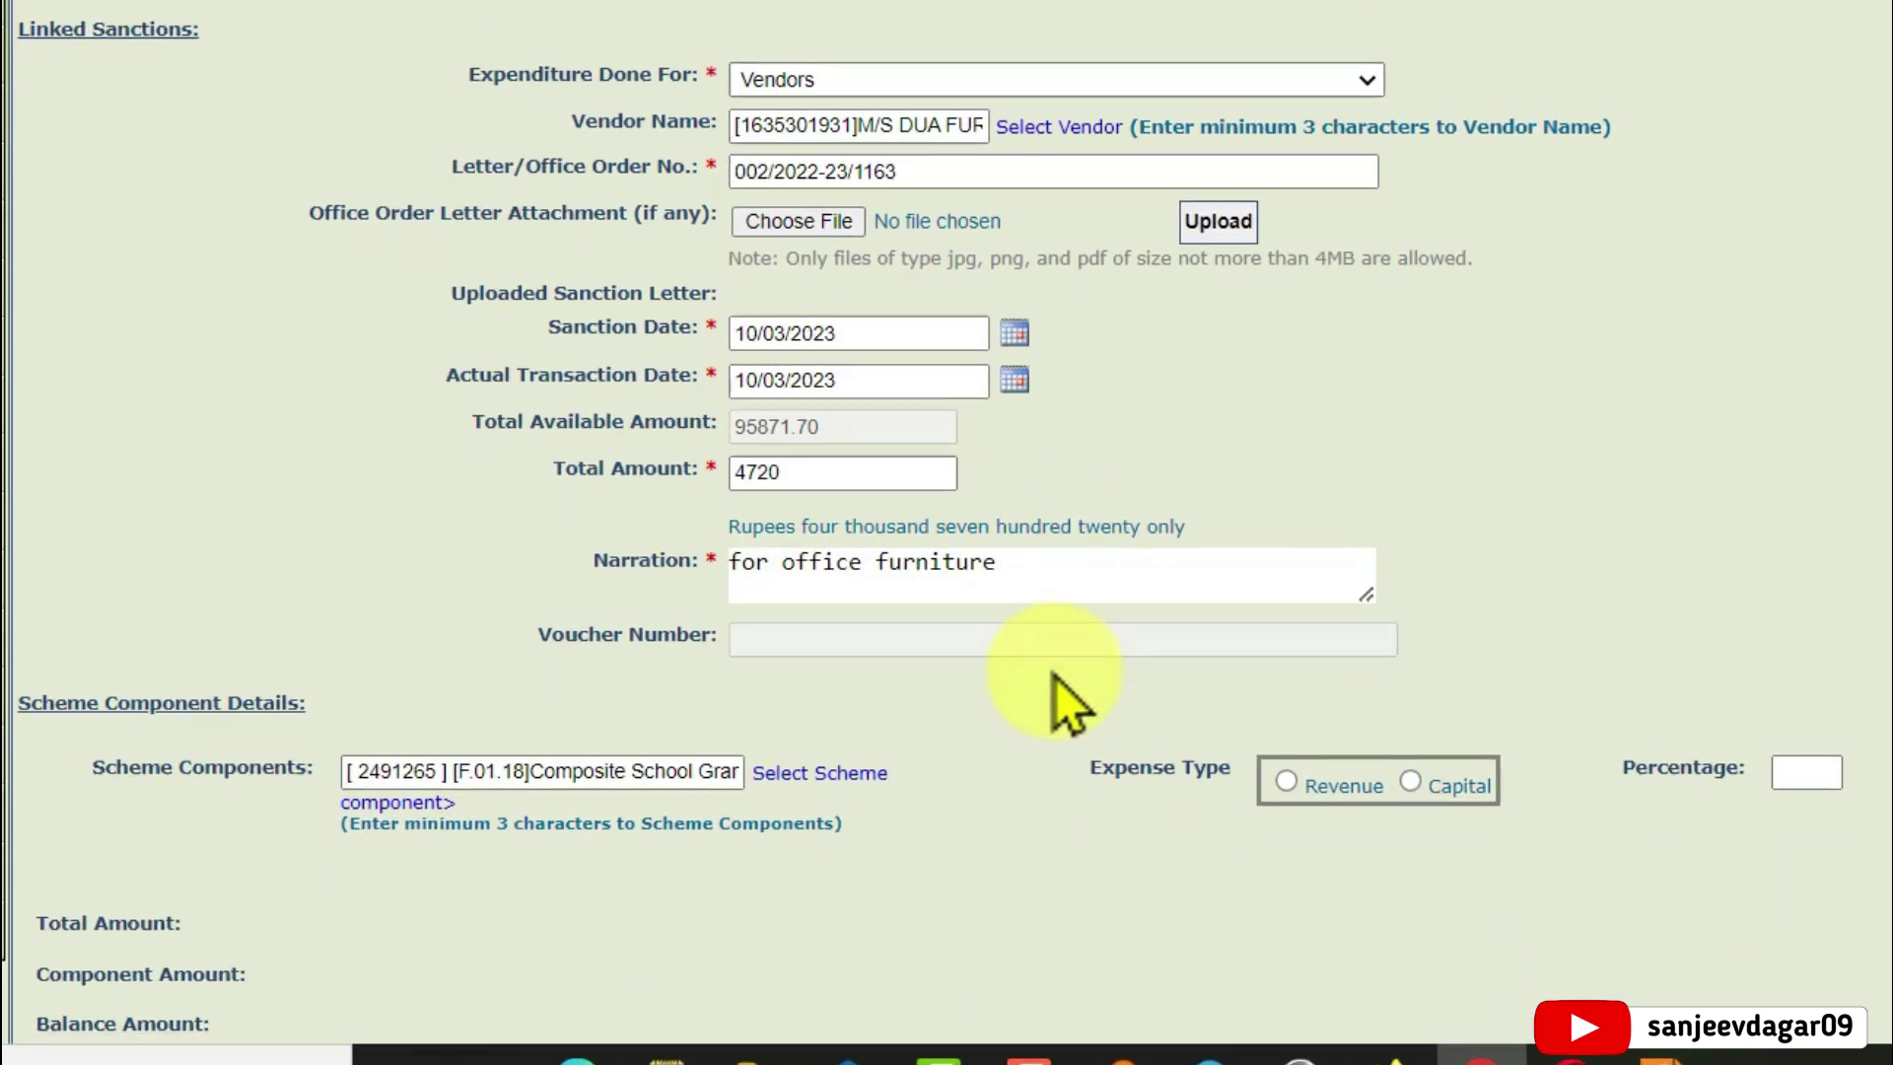
scroll(1068, 702, down, 2)
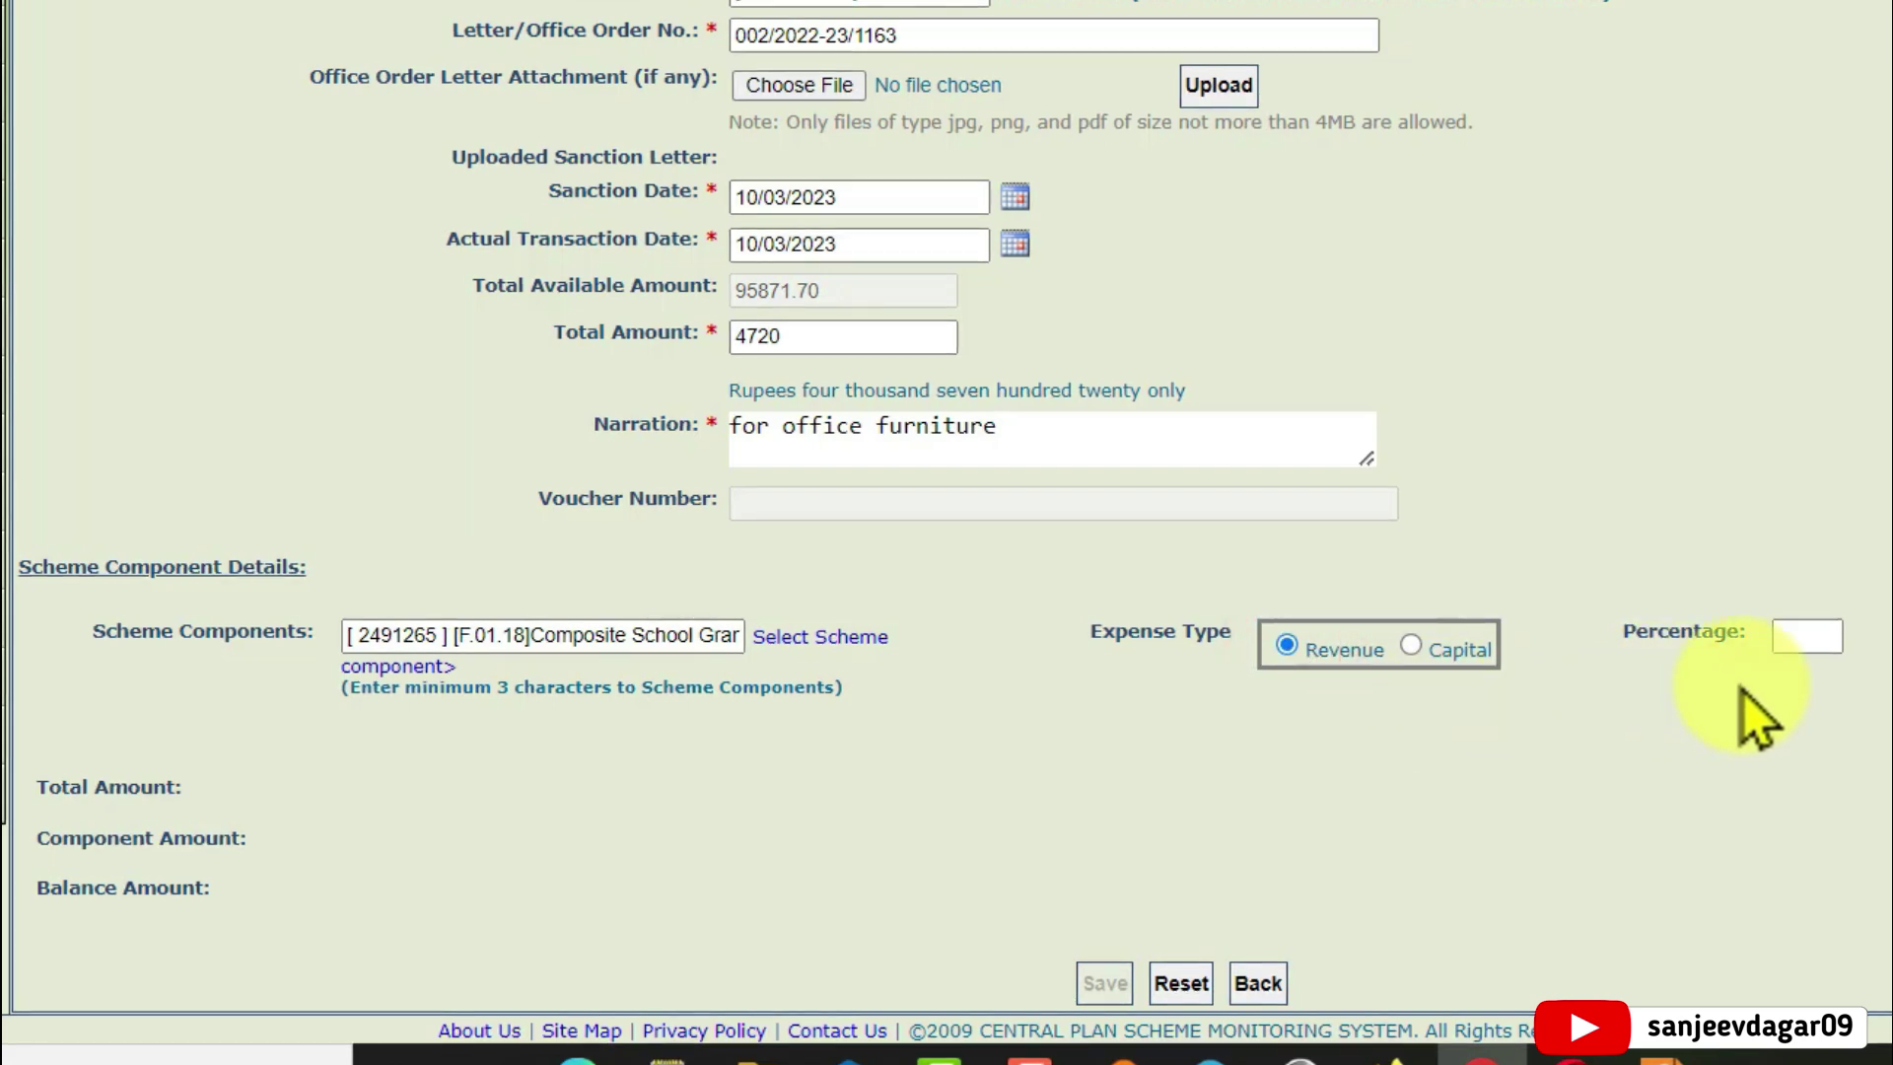
Allocate 100% (4720) to the component as Revenue and add the component line
click(1807, 636)
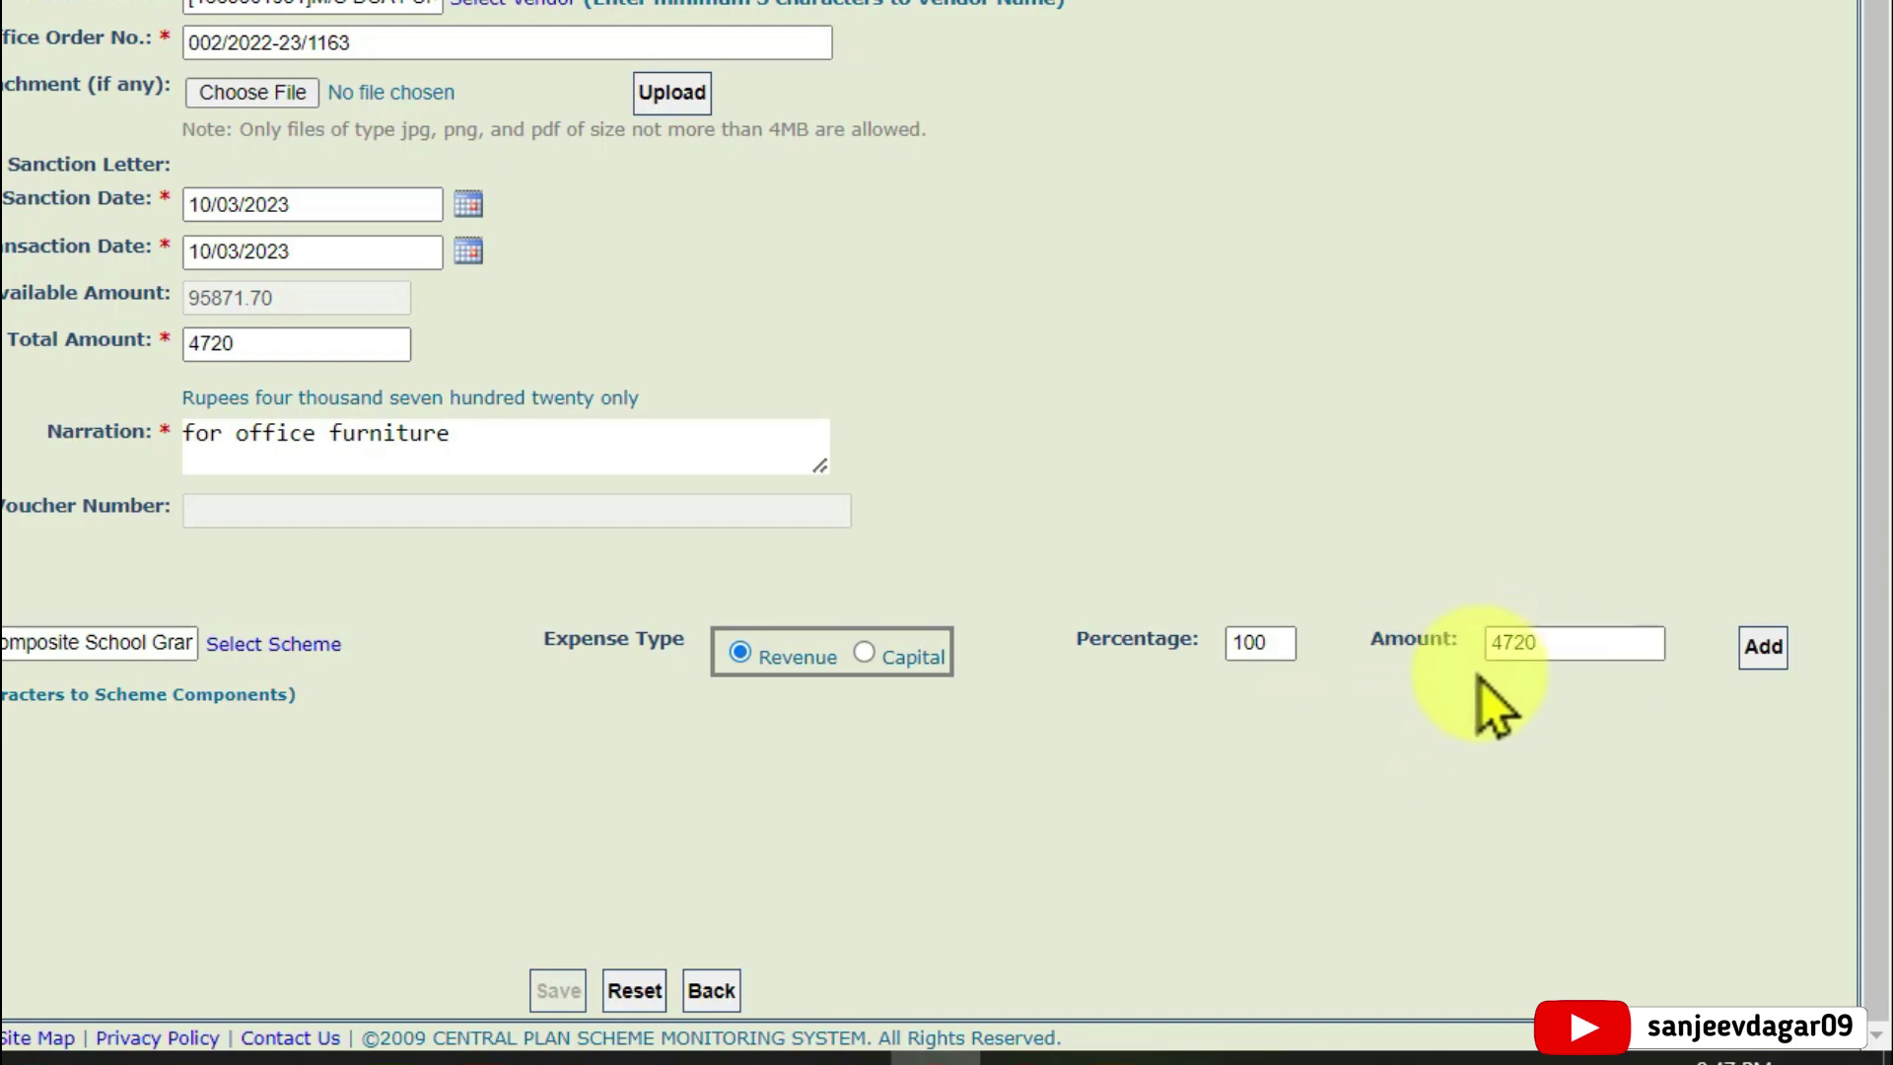
click(1621, 651)
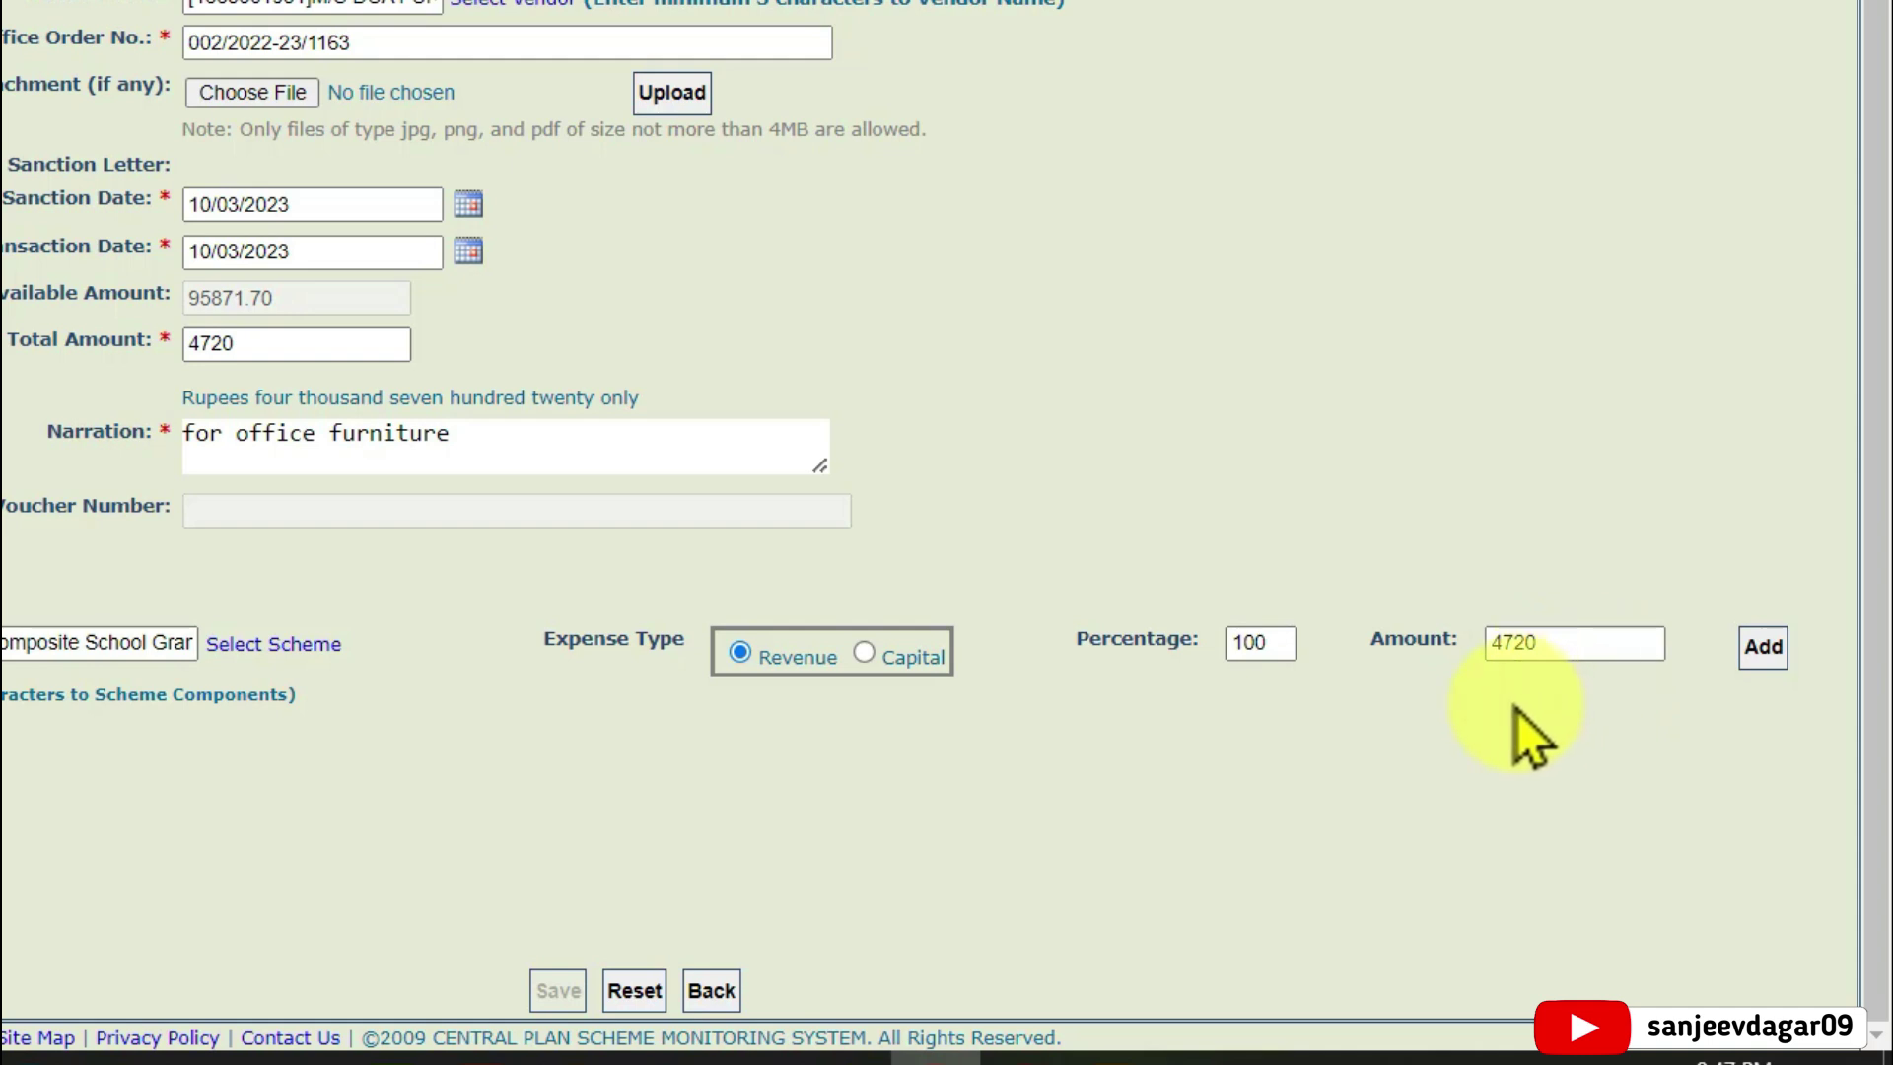
click(1764, 651)
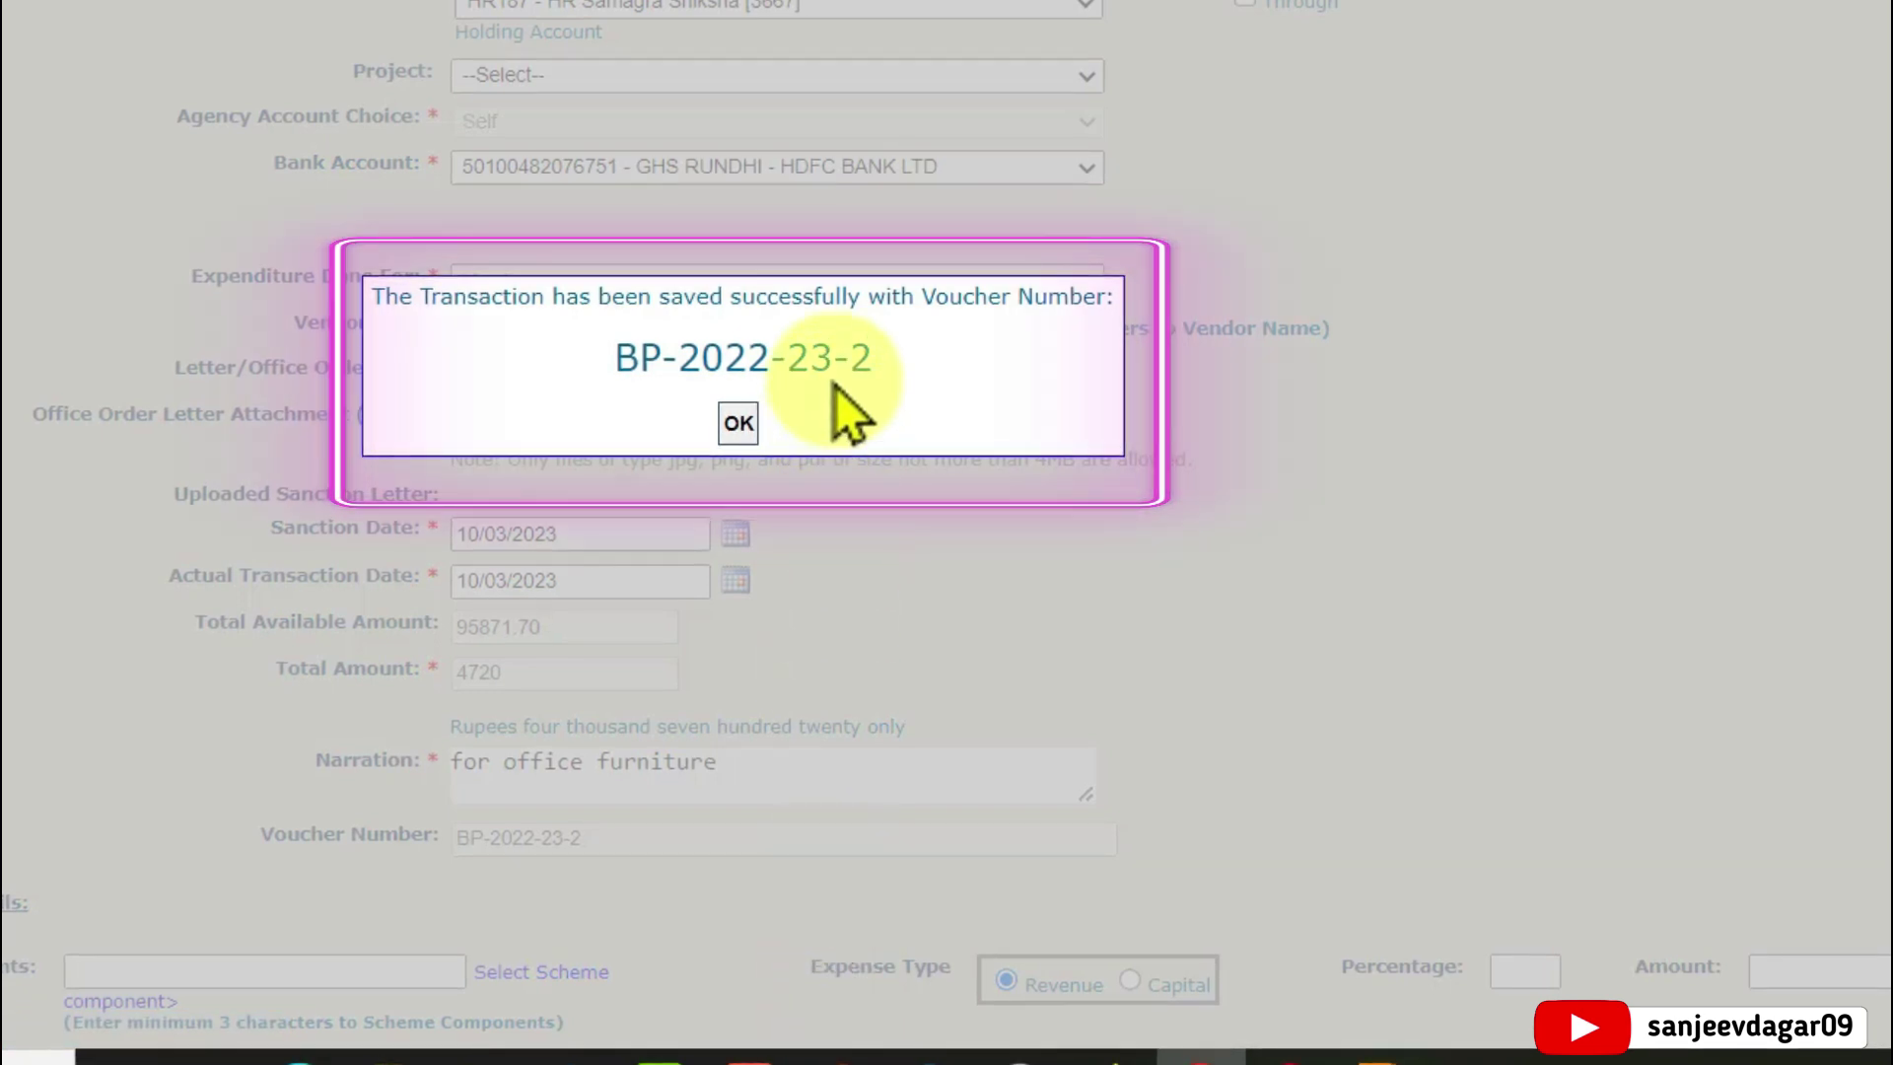
Acknowledge voucher BP-2022-23-2 and answer Yes to proceed to payee details
click(755, 425)
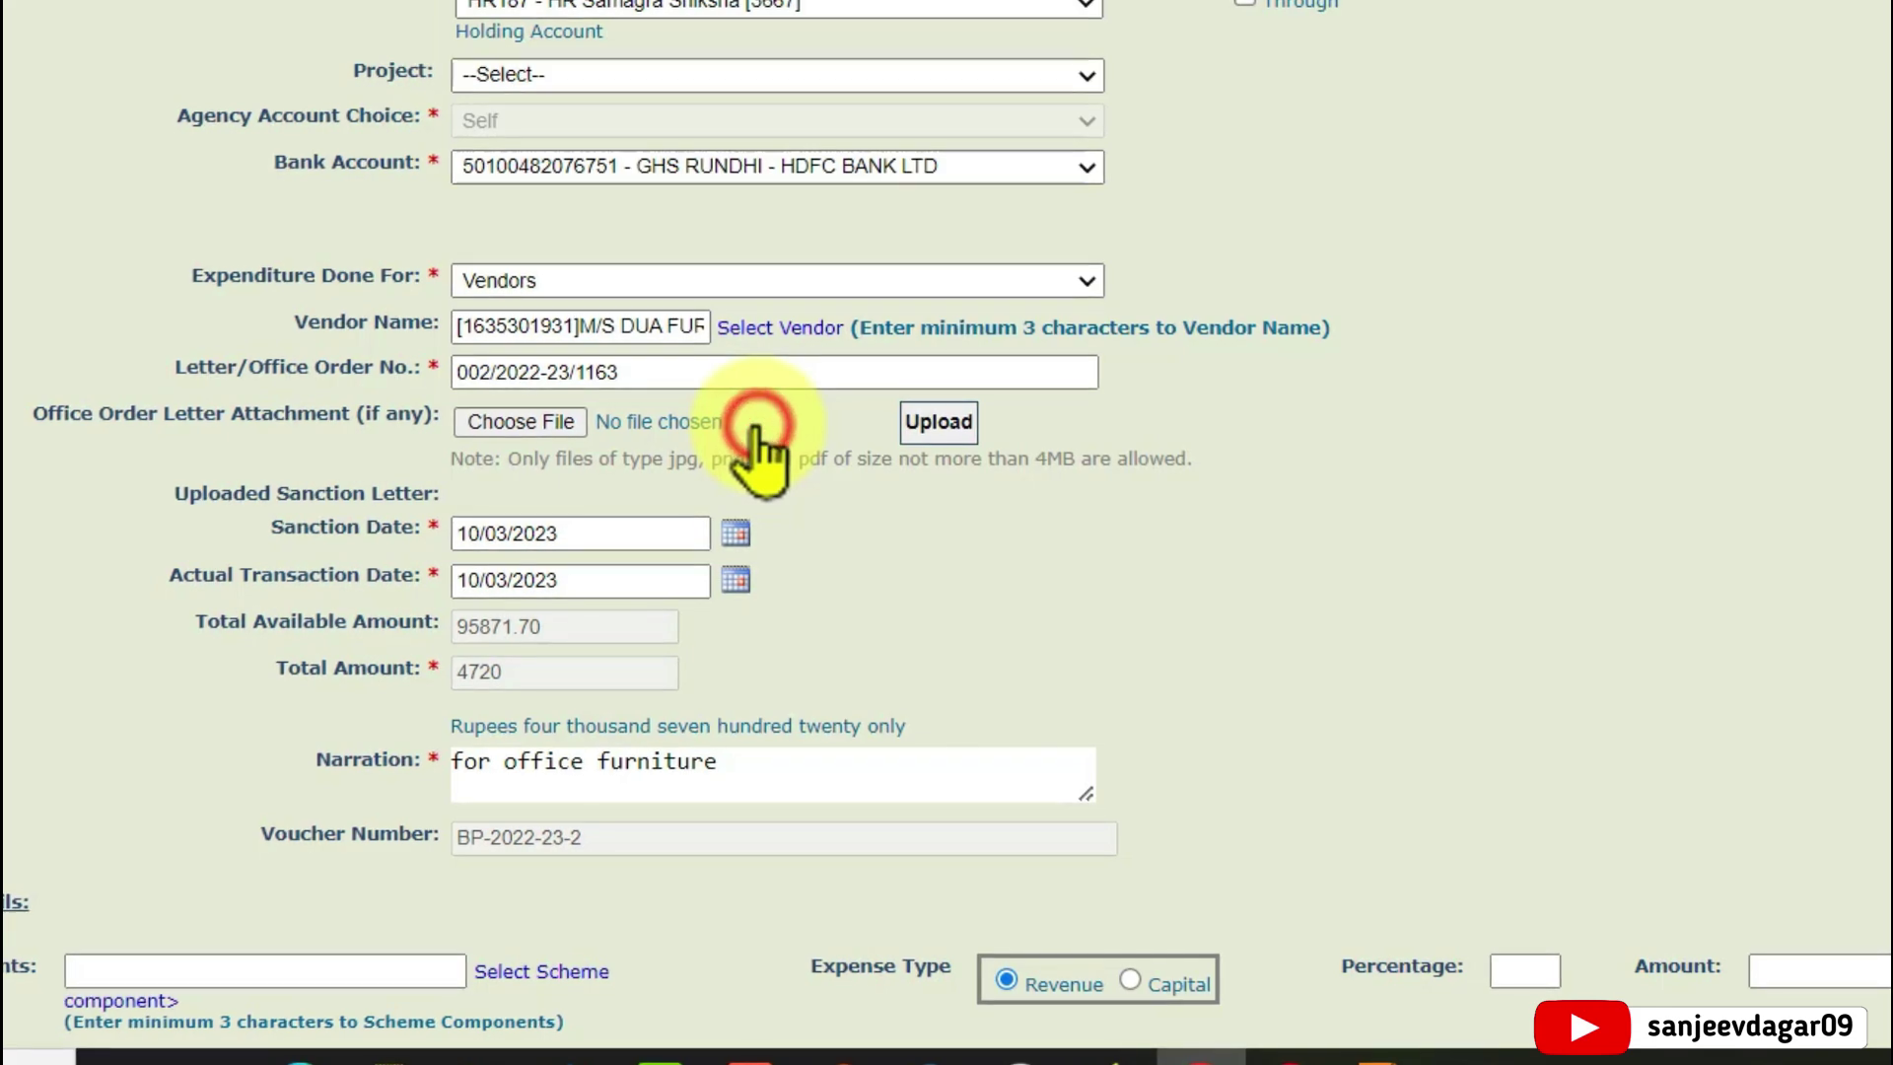
scroll(1166, 633, down, 5)
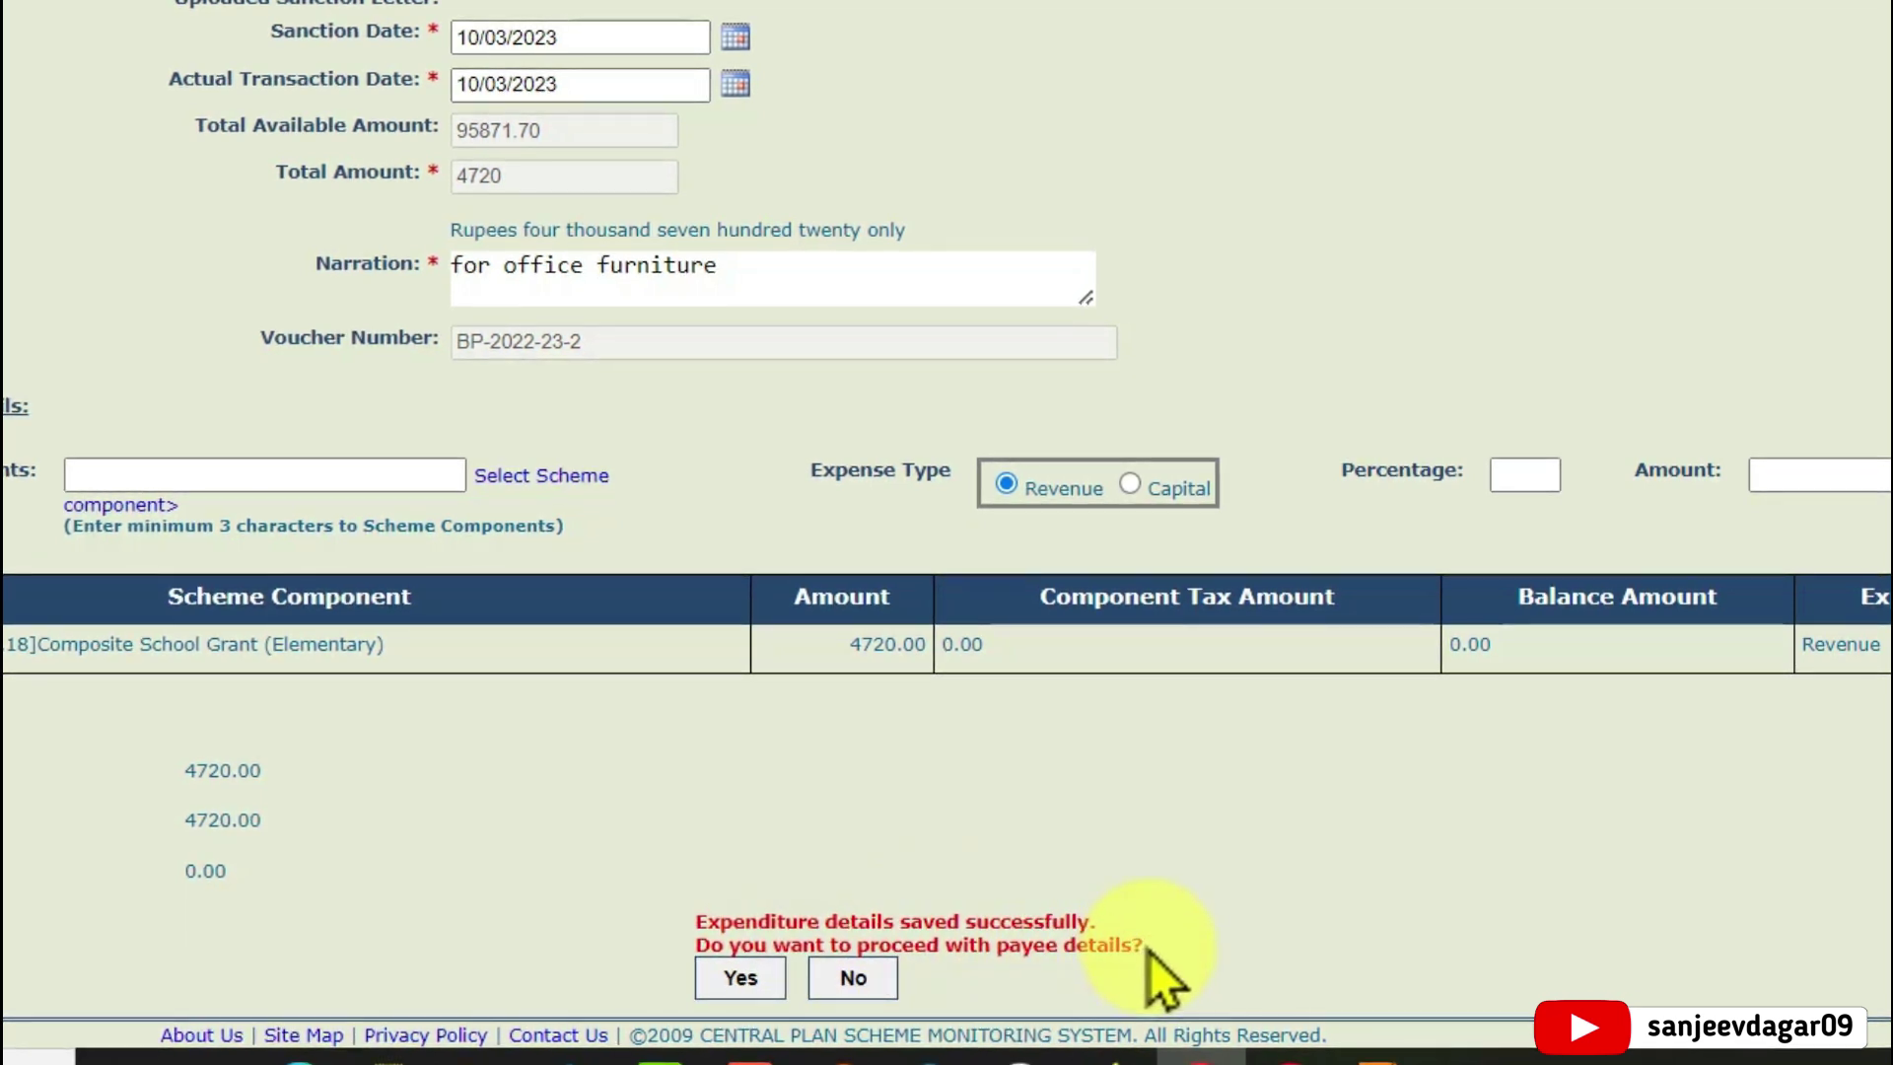
click(739, 978)
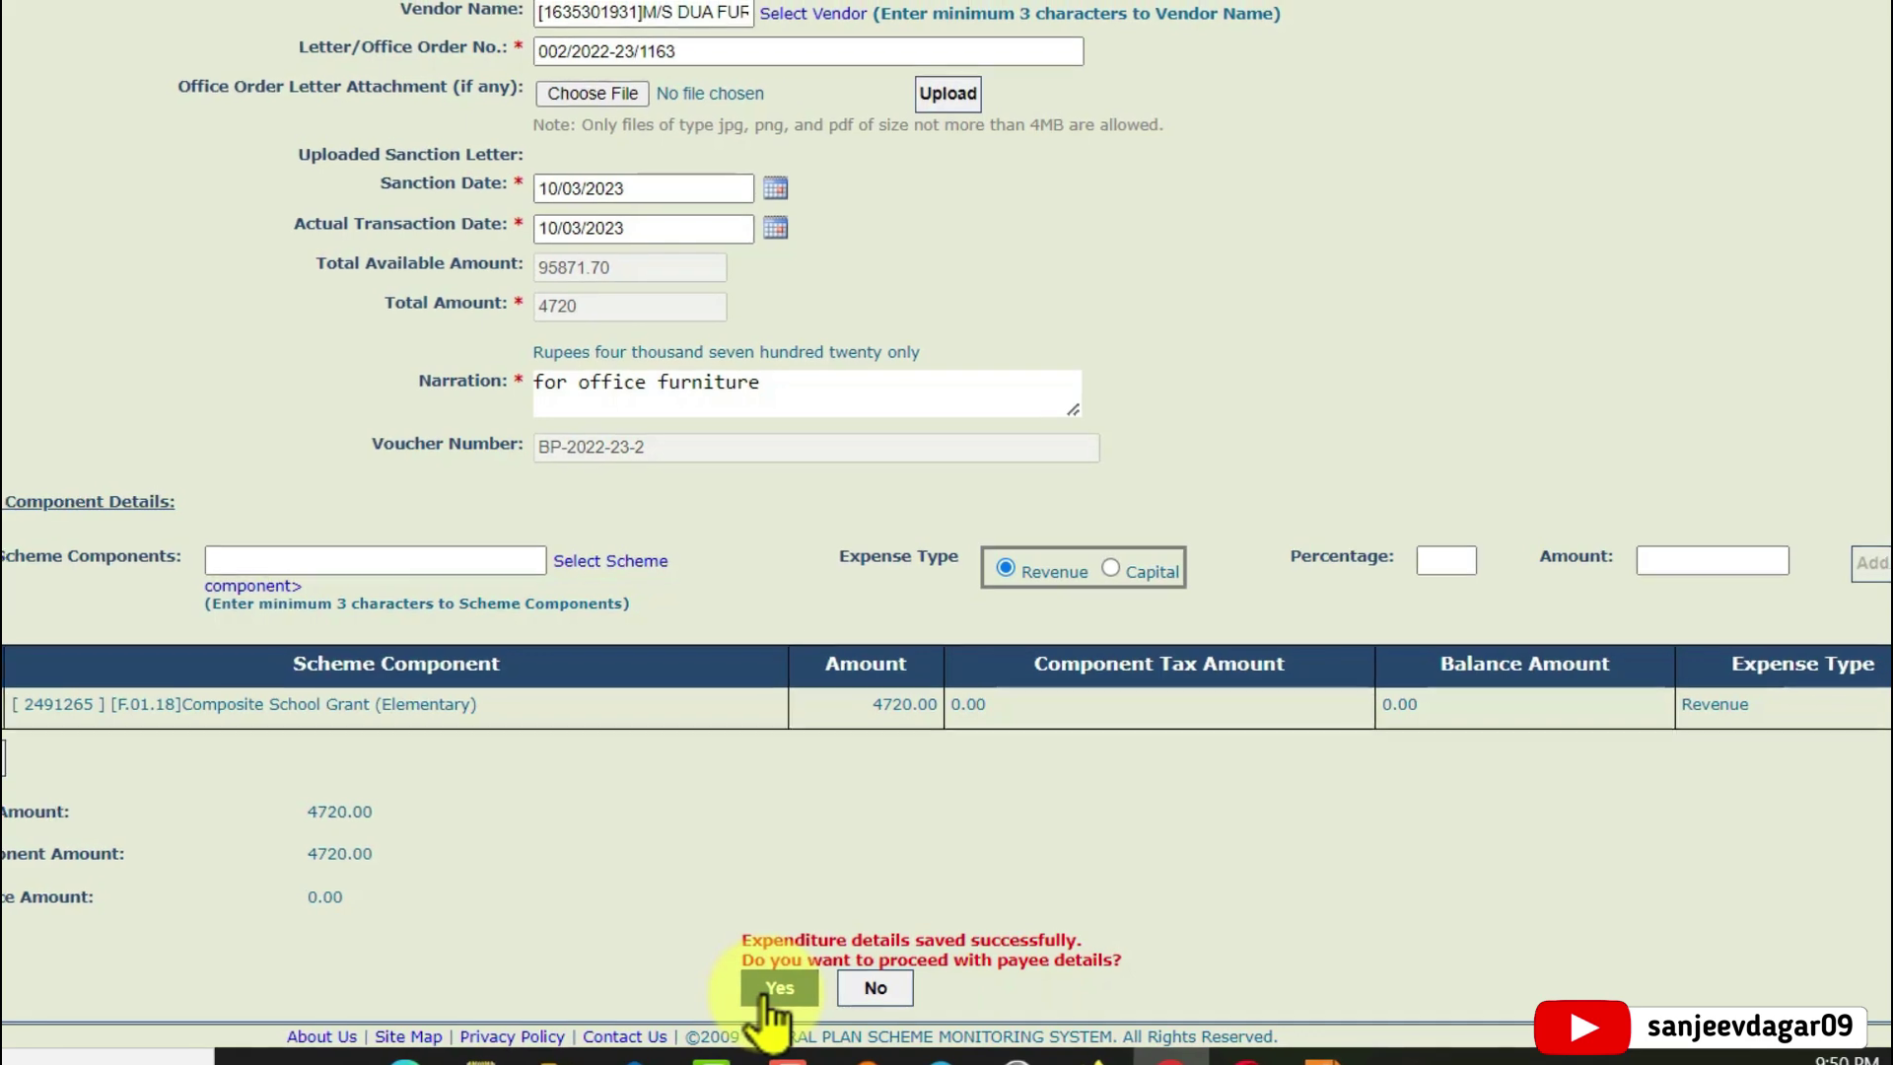
click(759, 992)
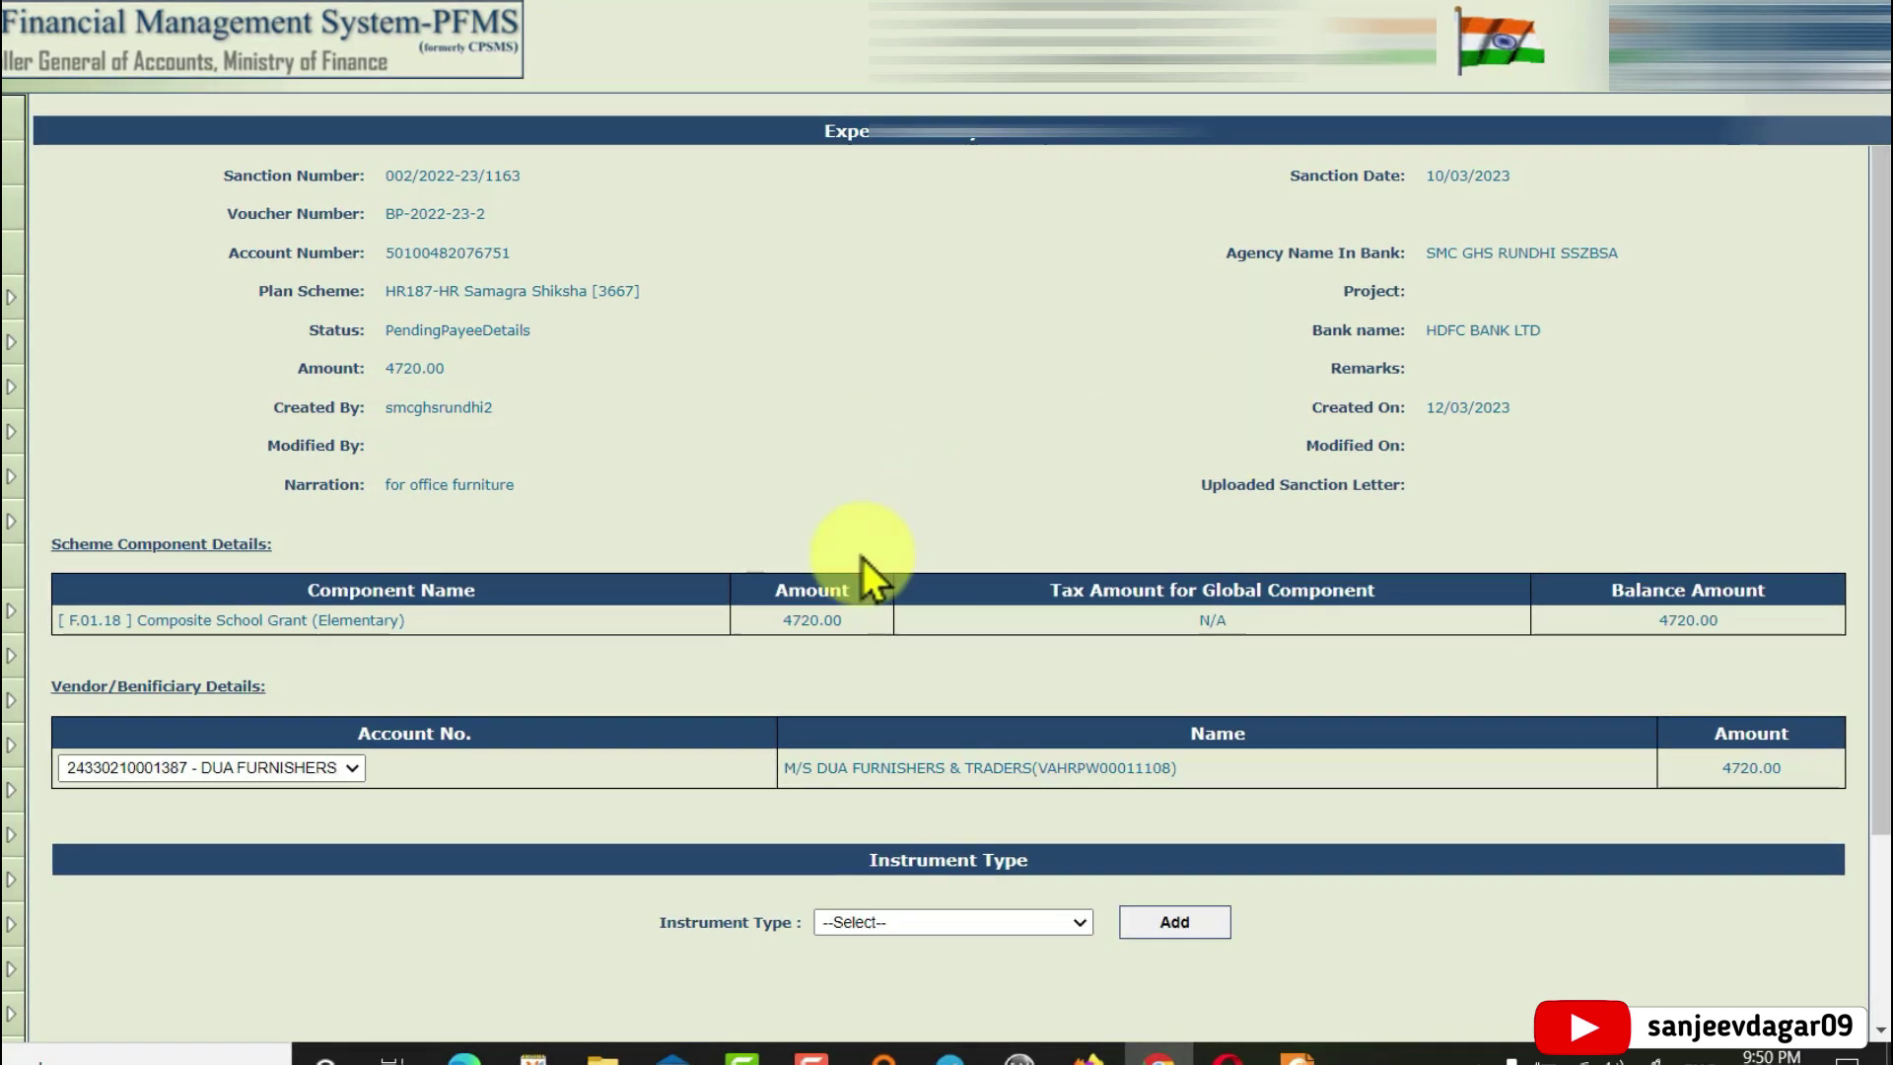
Add EPaymentUsingPrintAdvice as the payment instrument, creating the vendor's 4720 e-payment row
scroll(559, 661, down, 3)
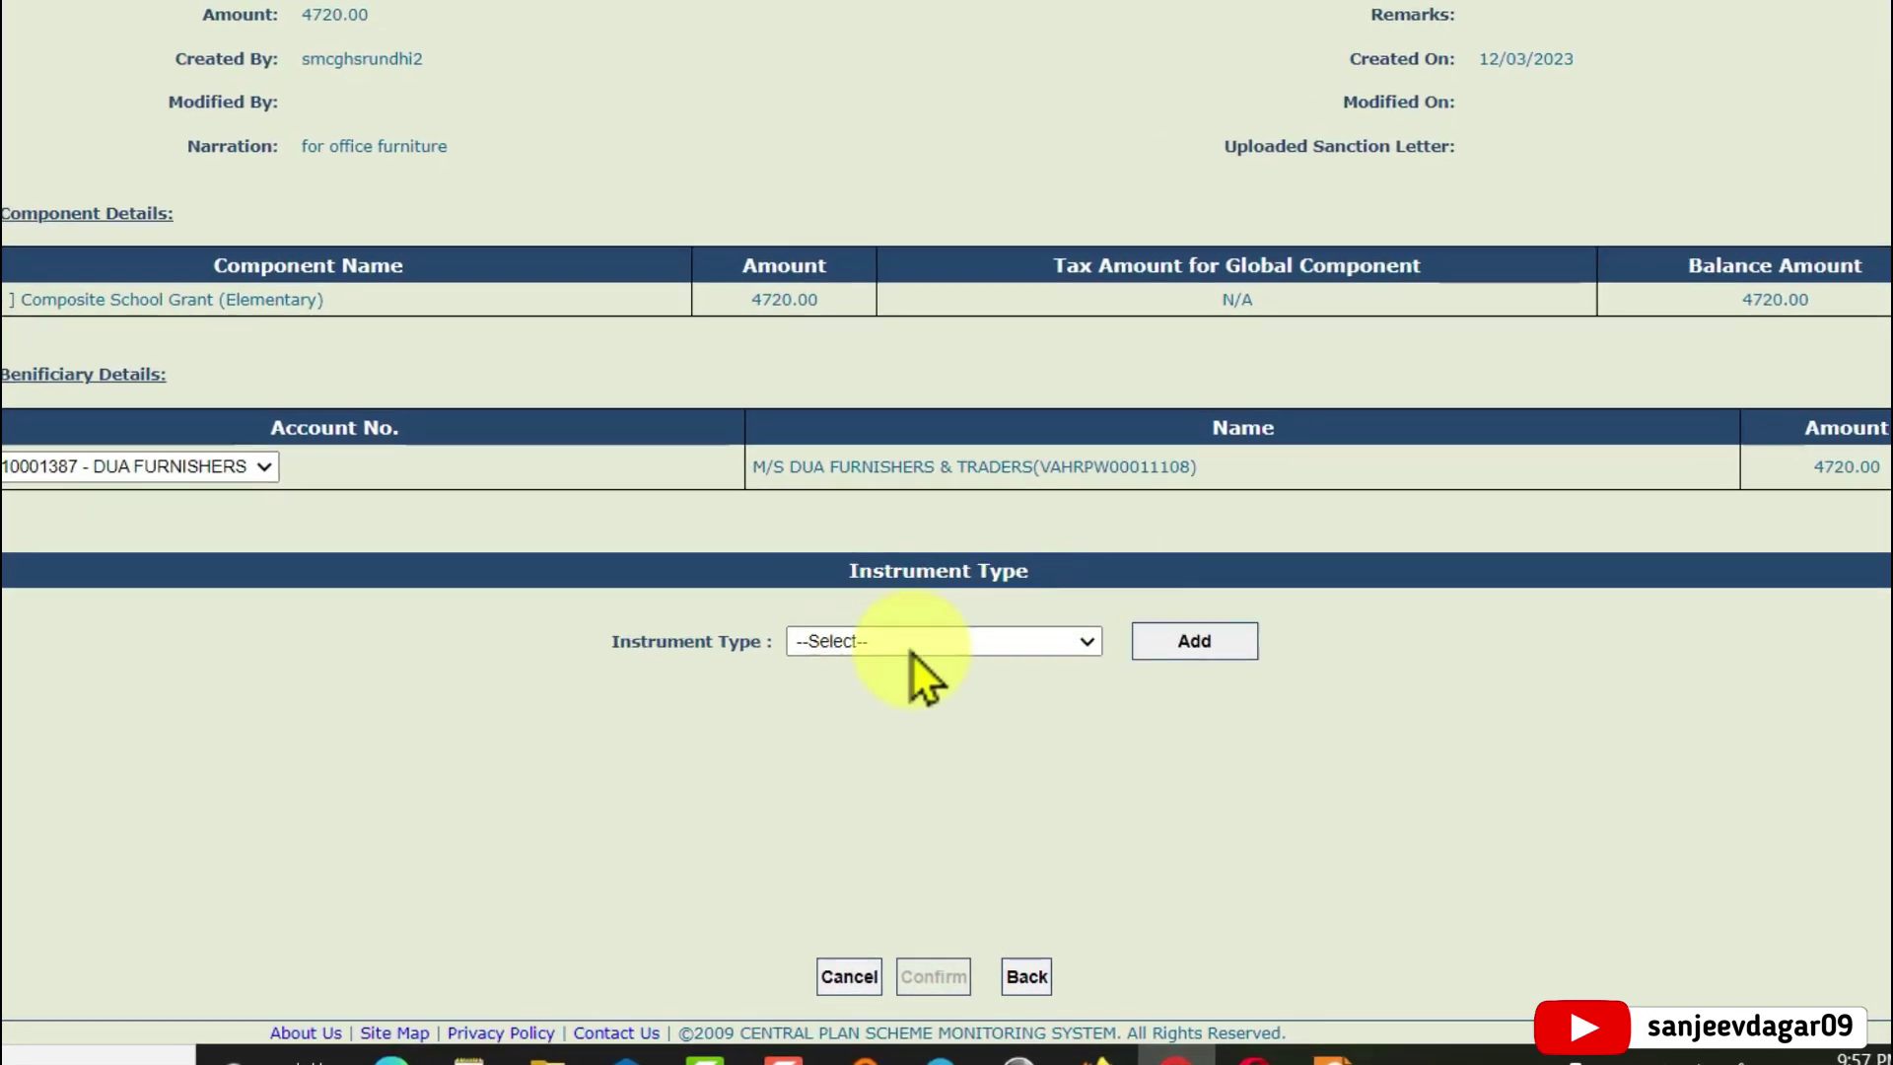
click(989, 603)
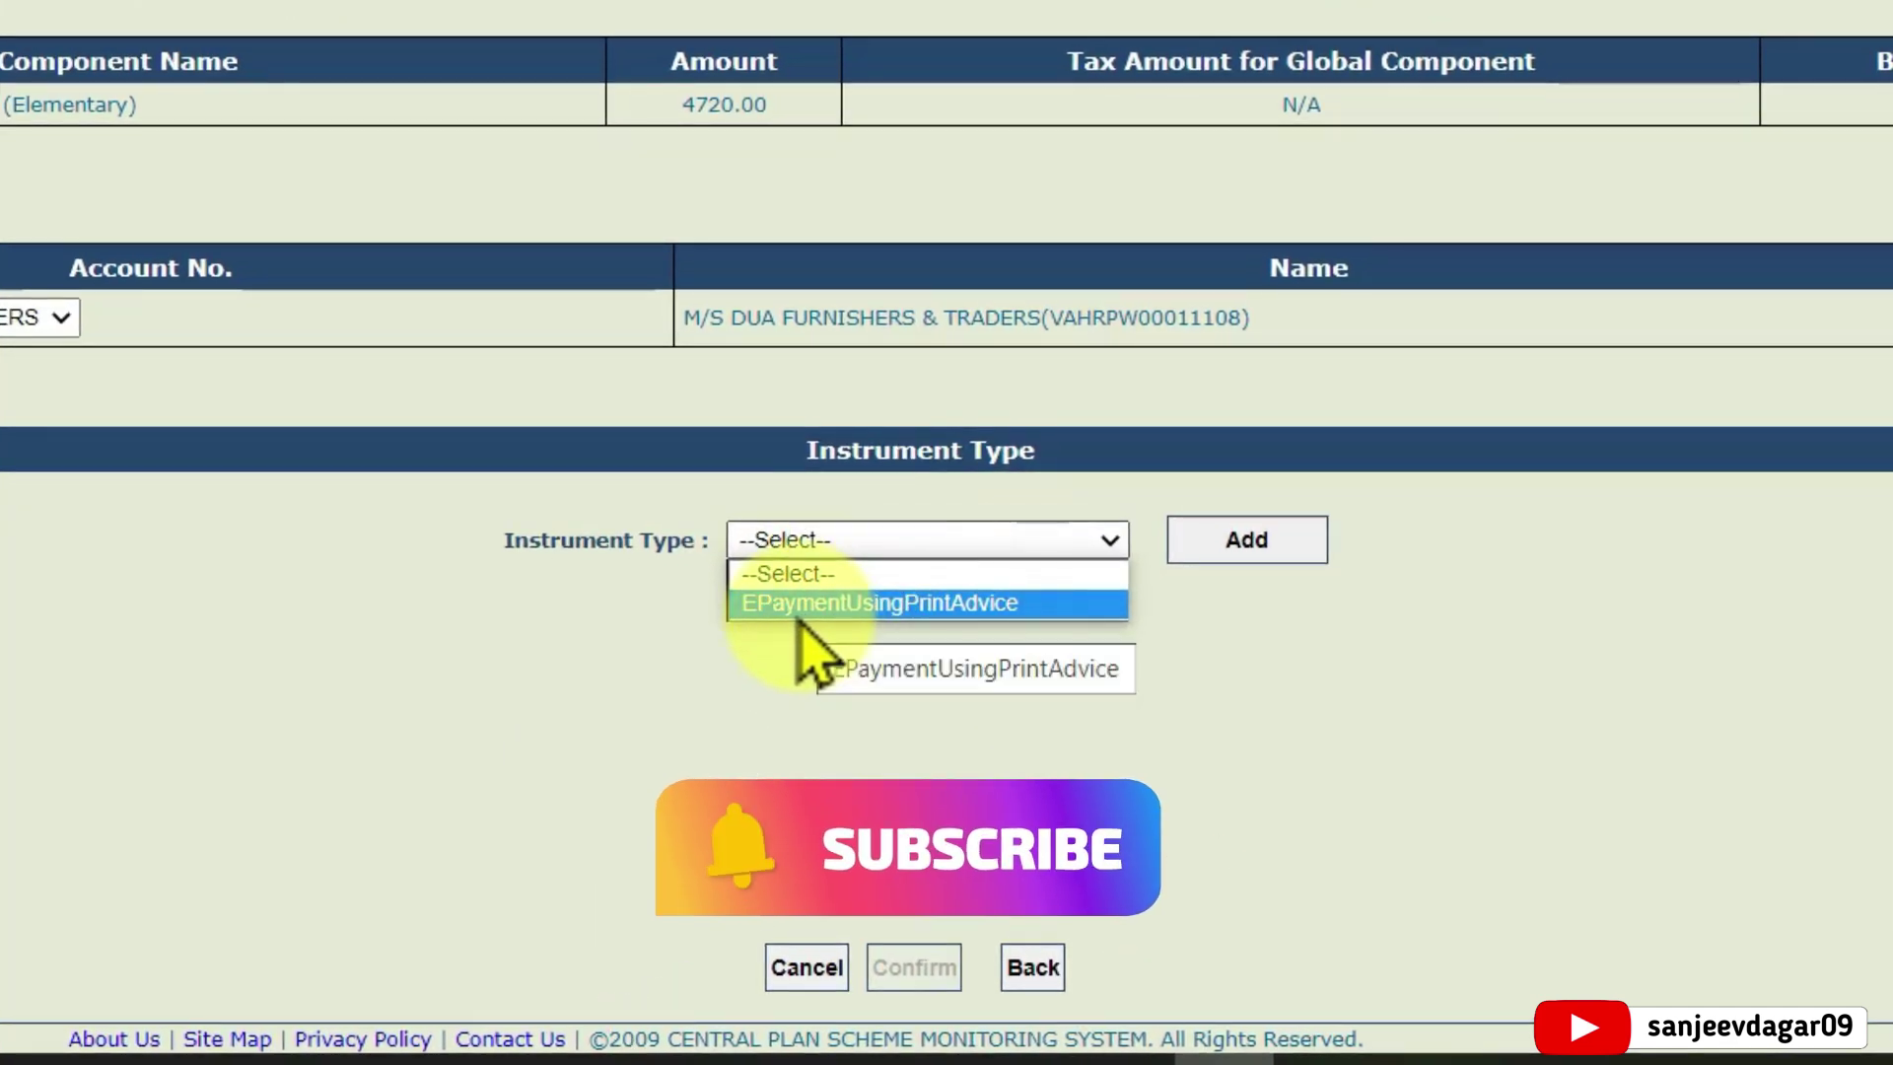
click(1001, 605)
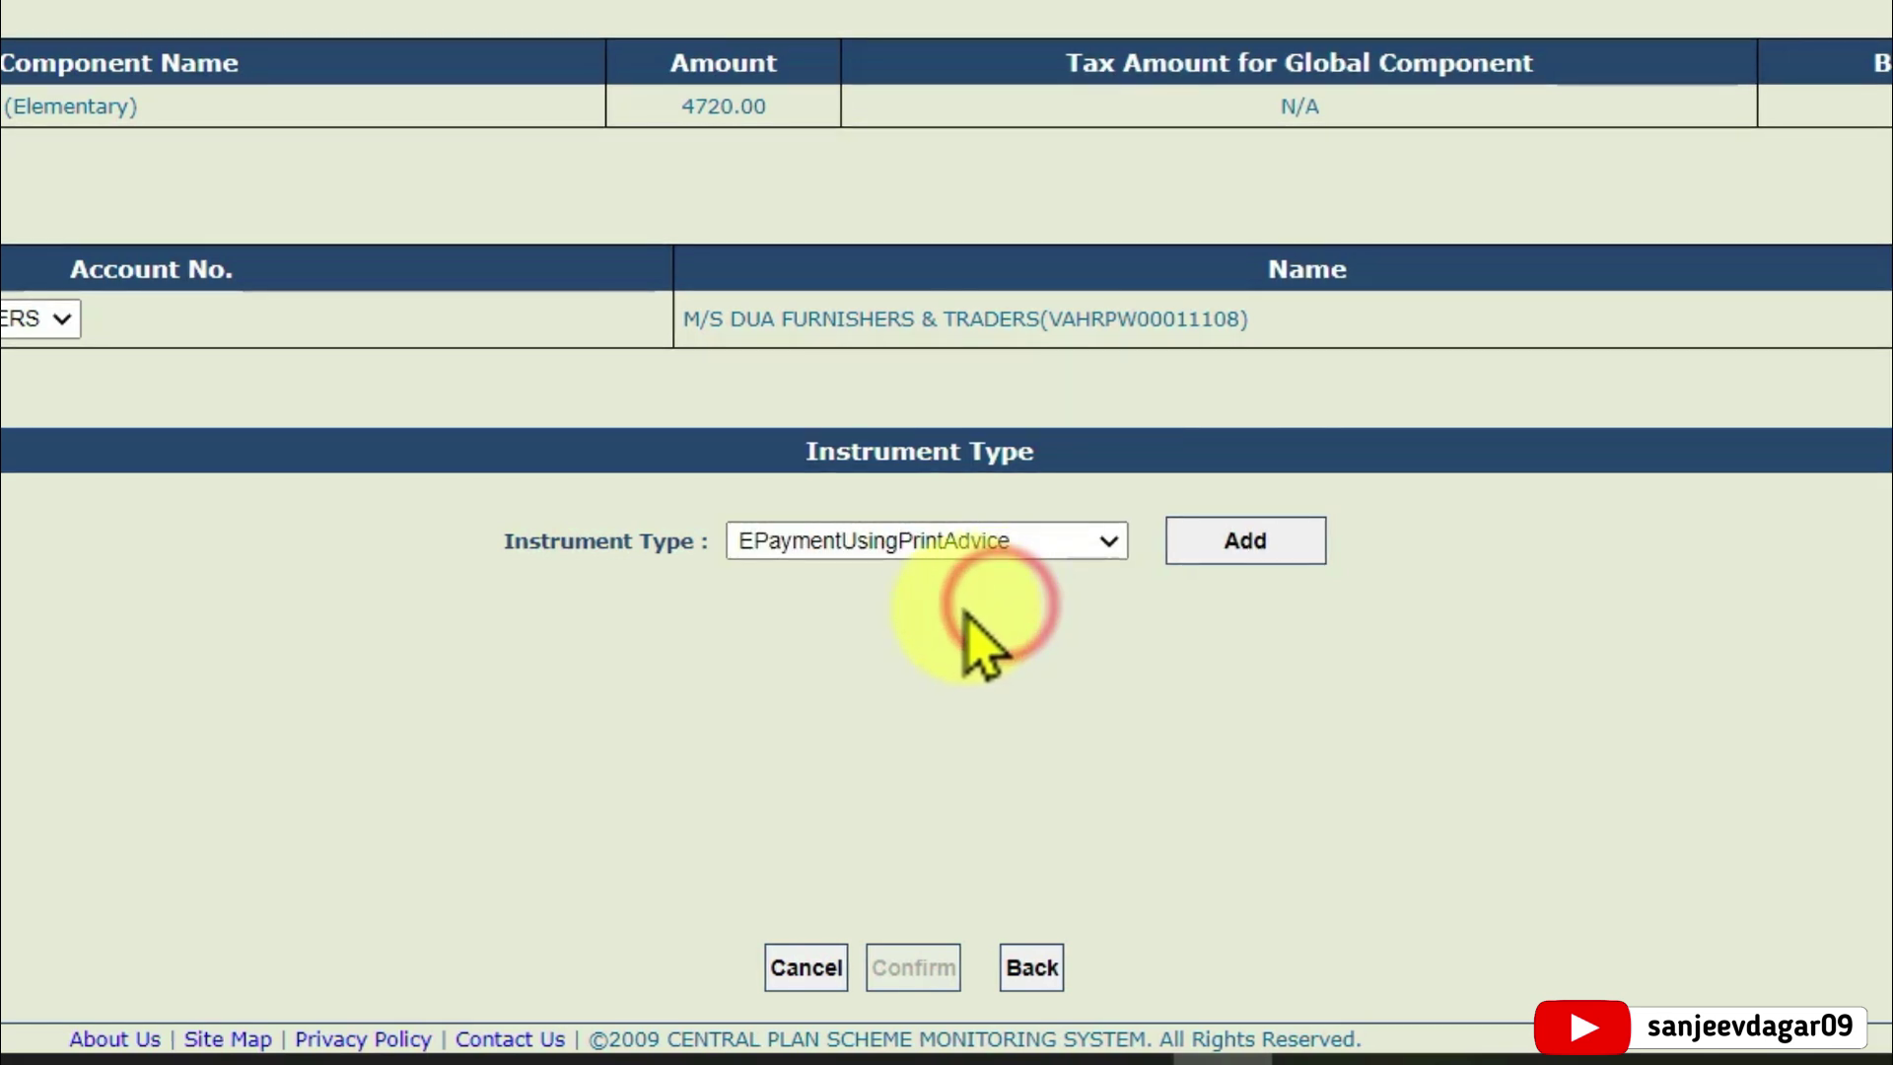
click(1238, 554)
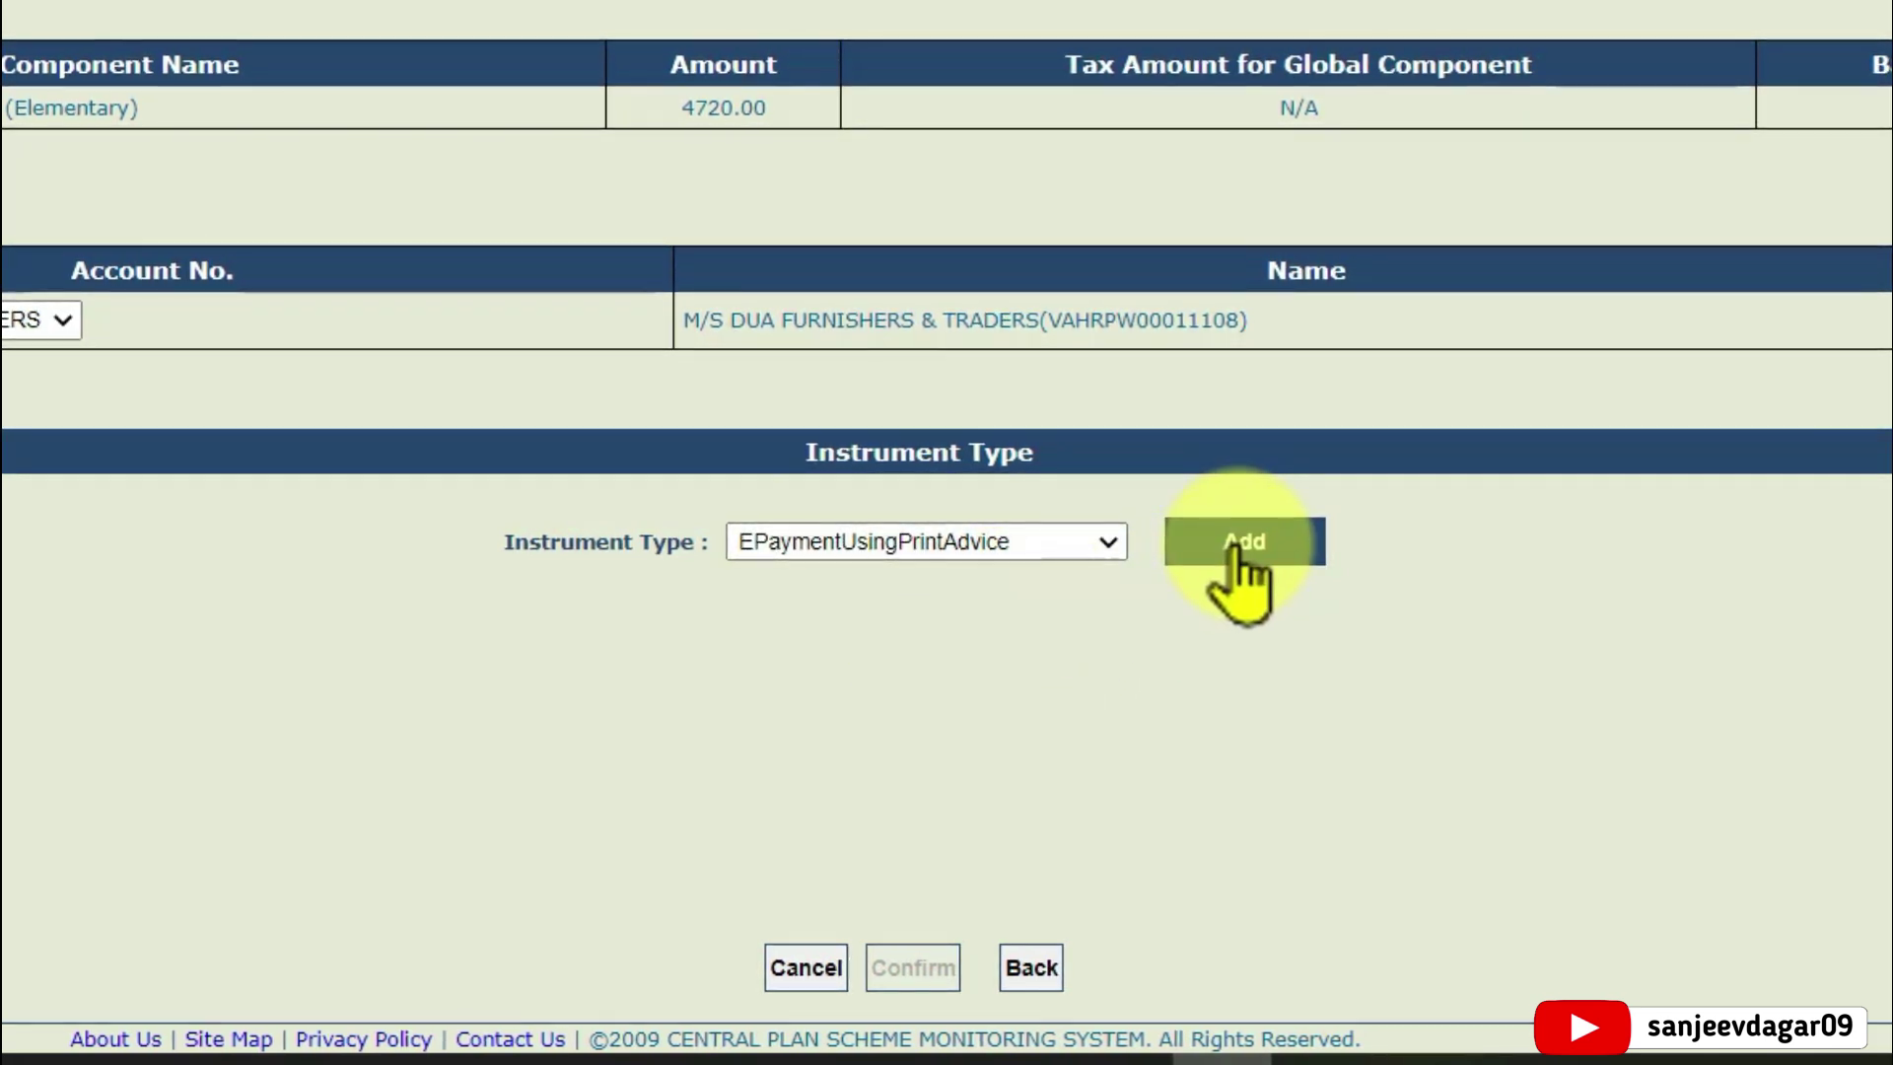
click(1241, 549)
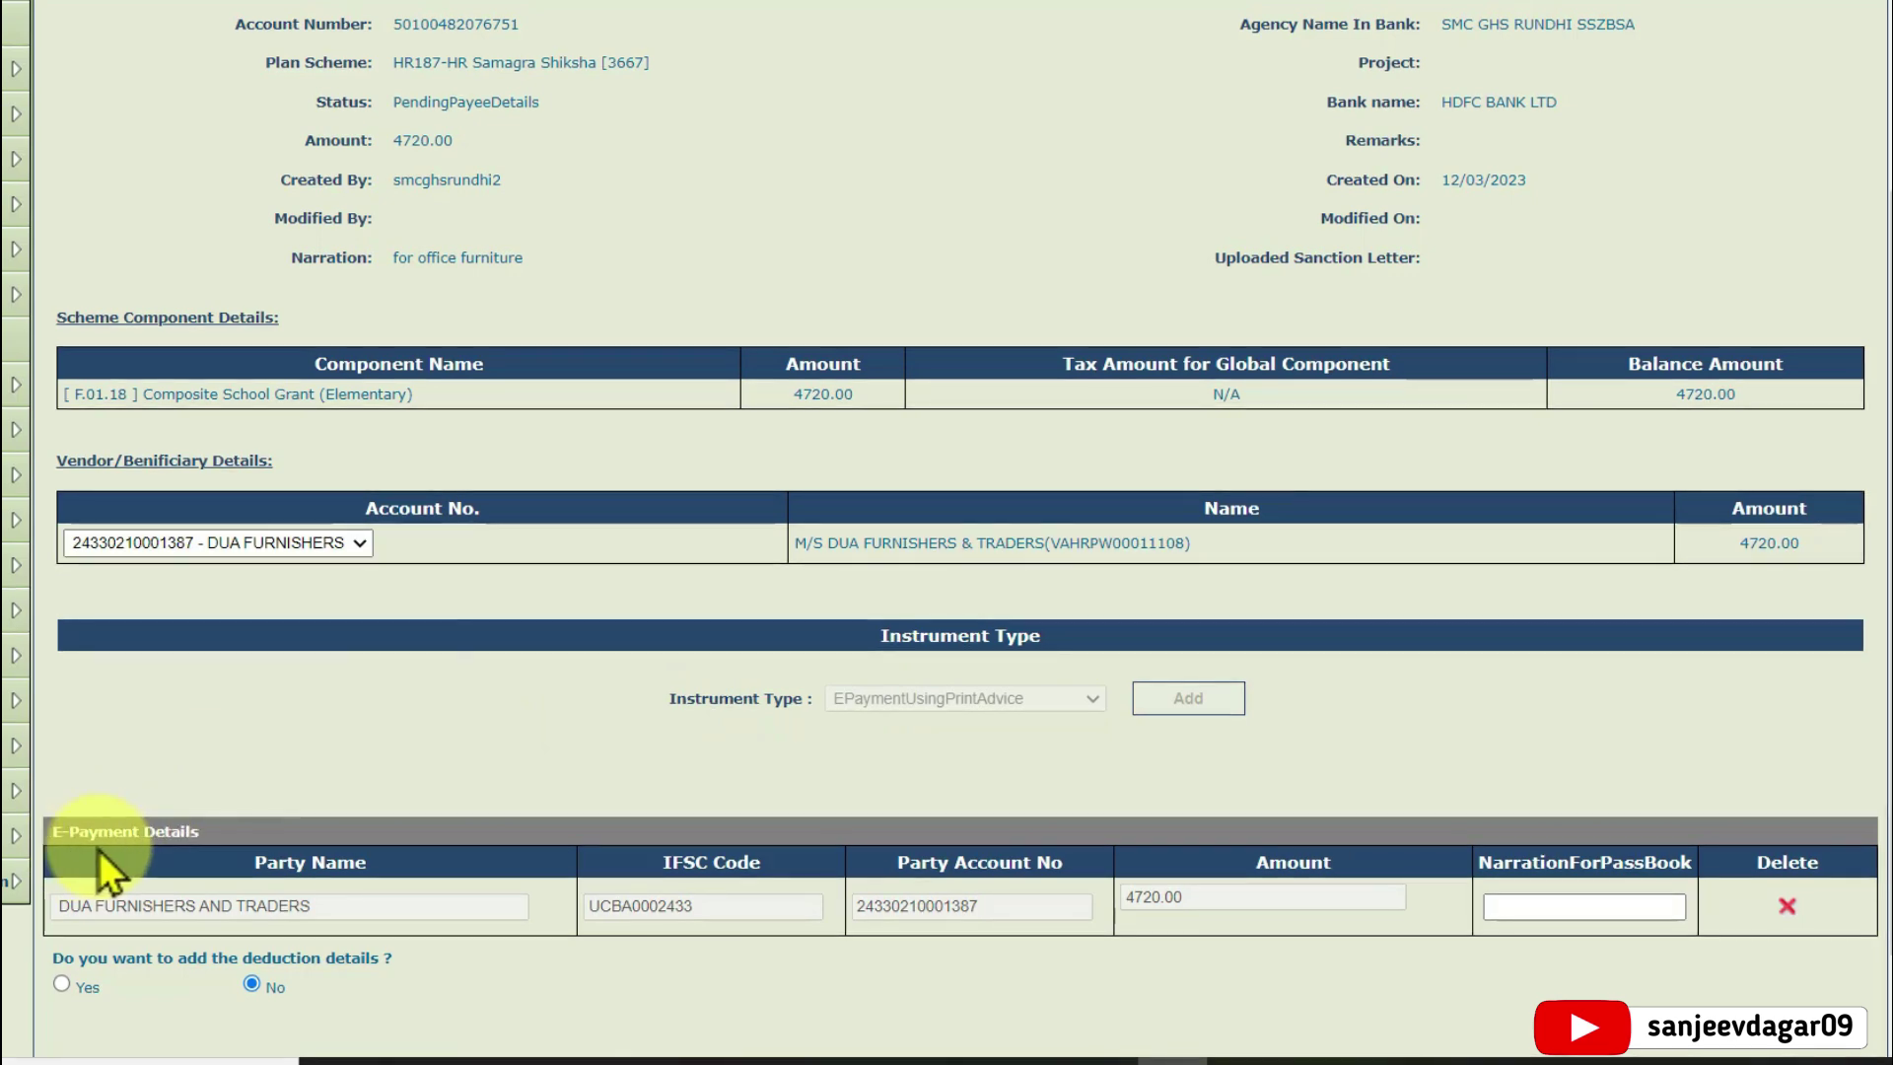
Enter the passbook narration 'for office furniture' and confirm the payee details
scroll(445, 750, down, 2)
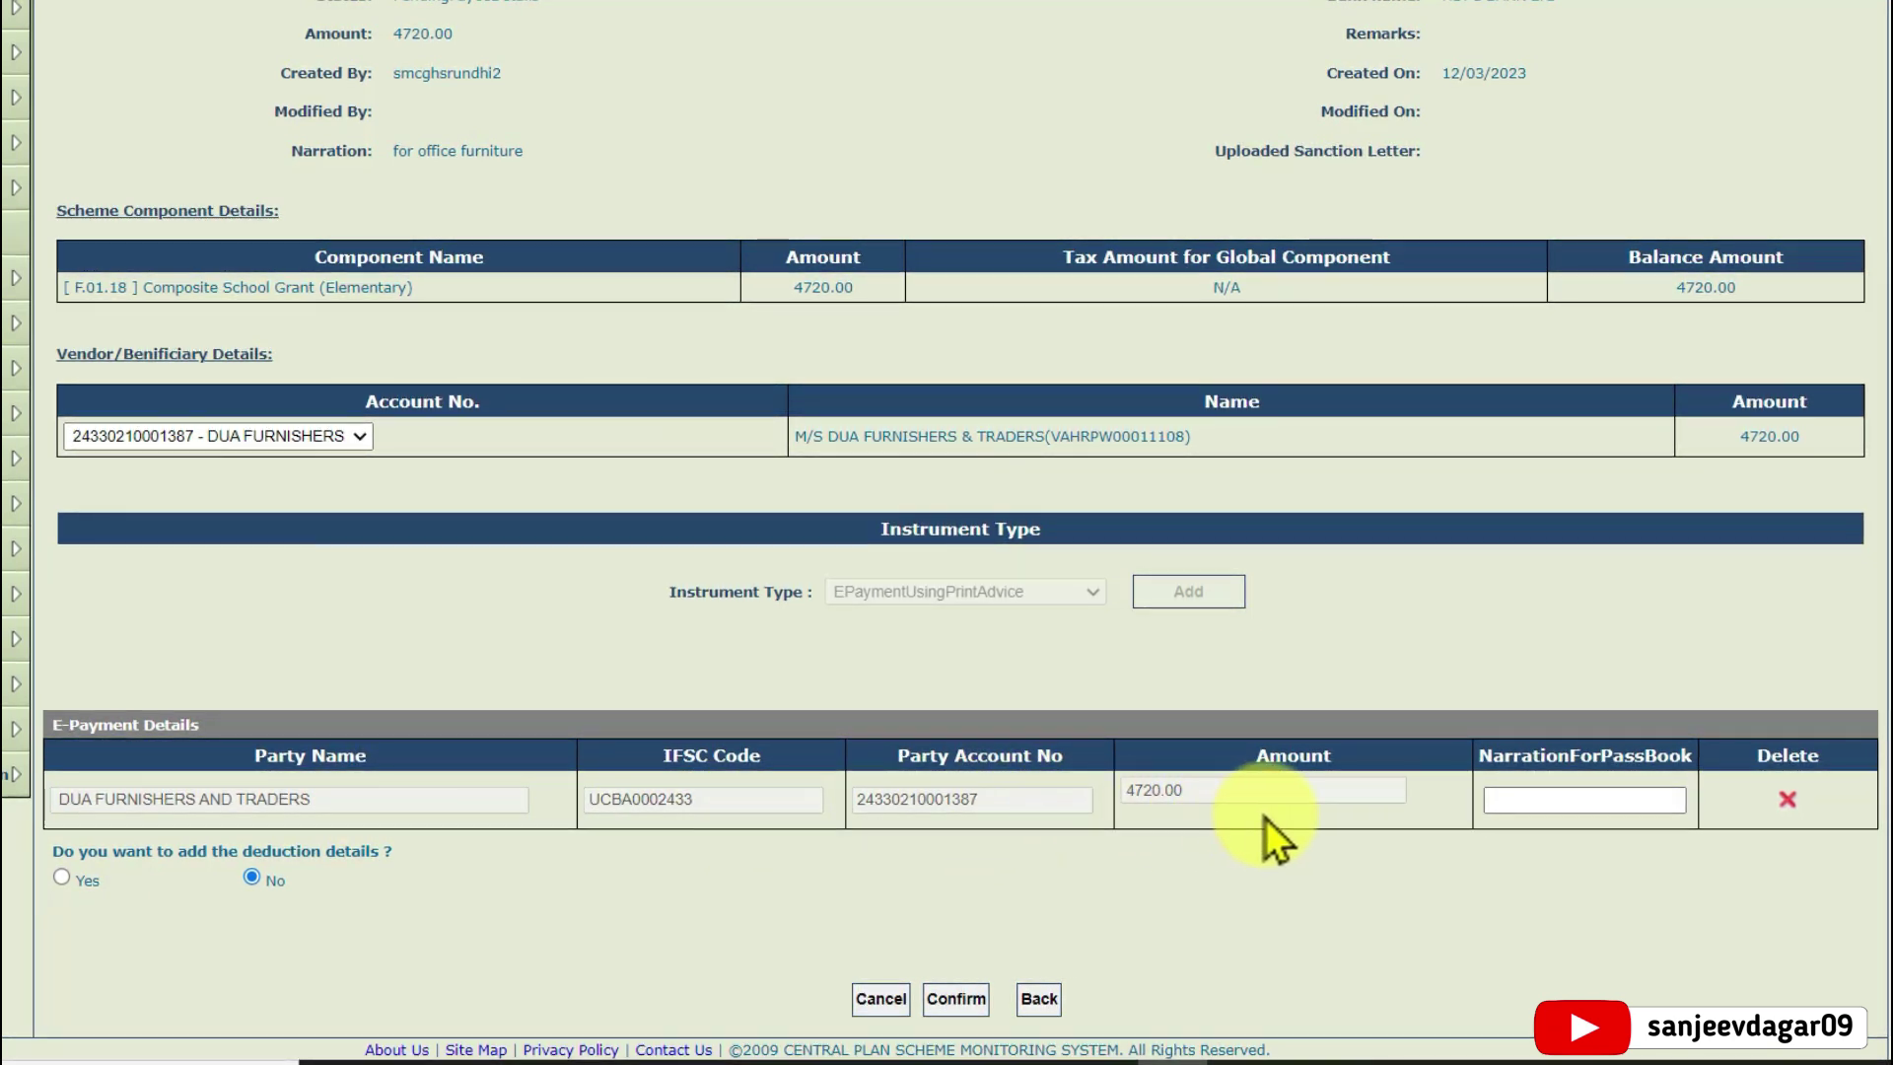
click(1548, 810)
text(for office fur)
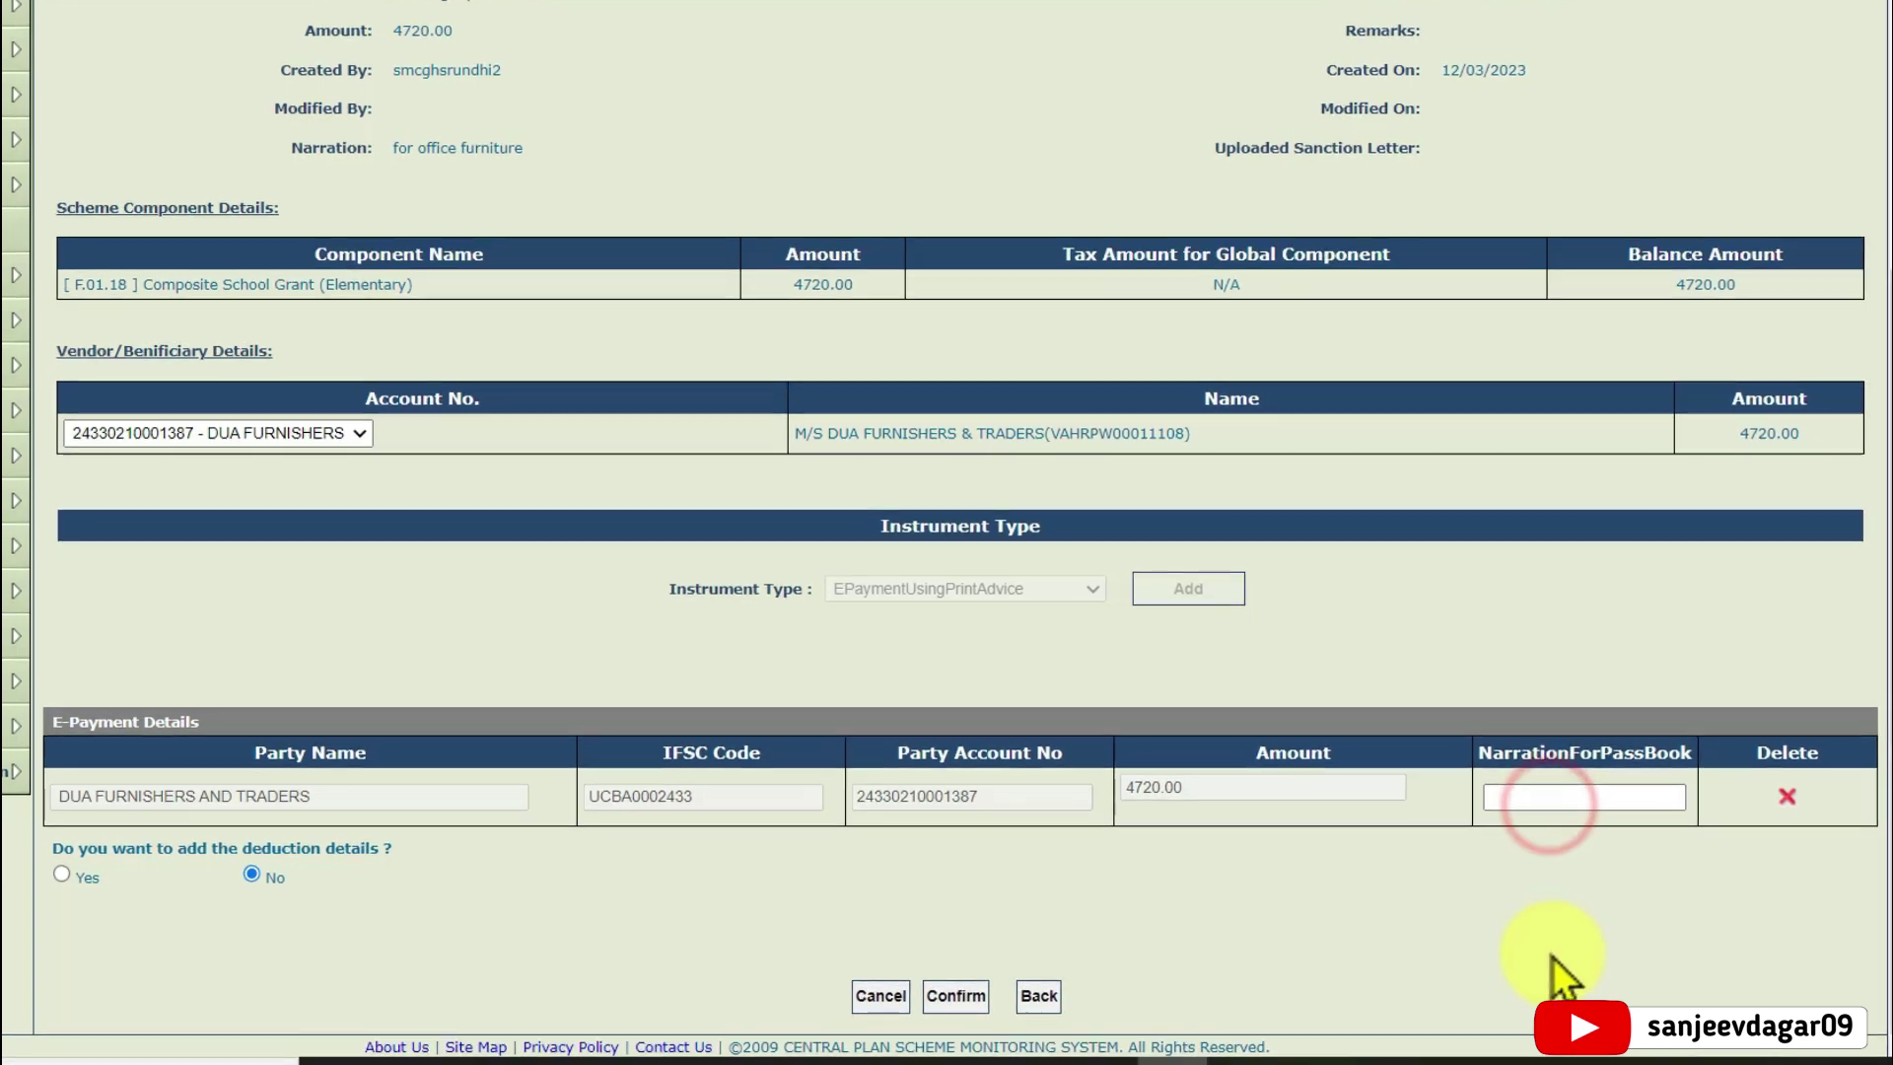
text(niture)
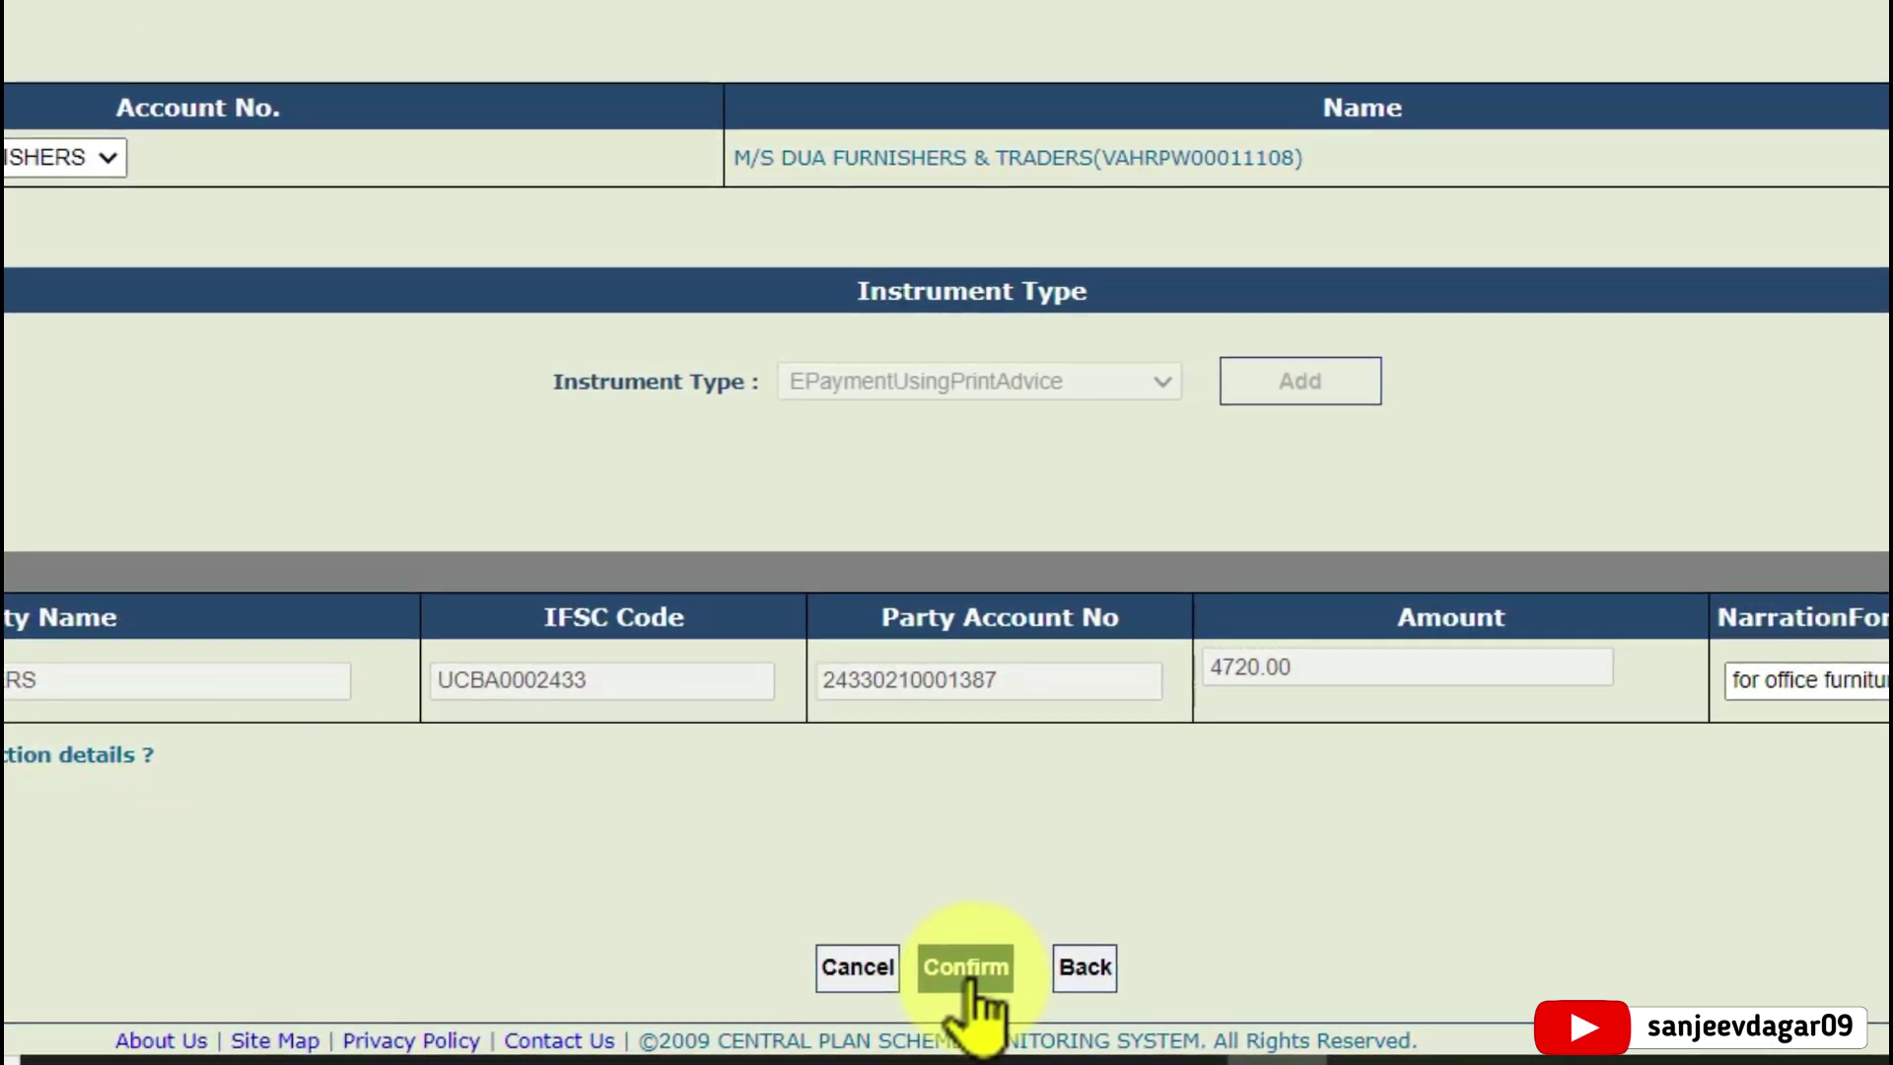
click(969, 971)
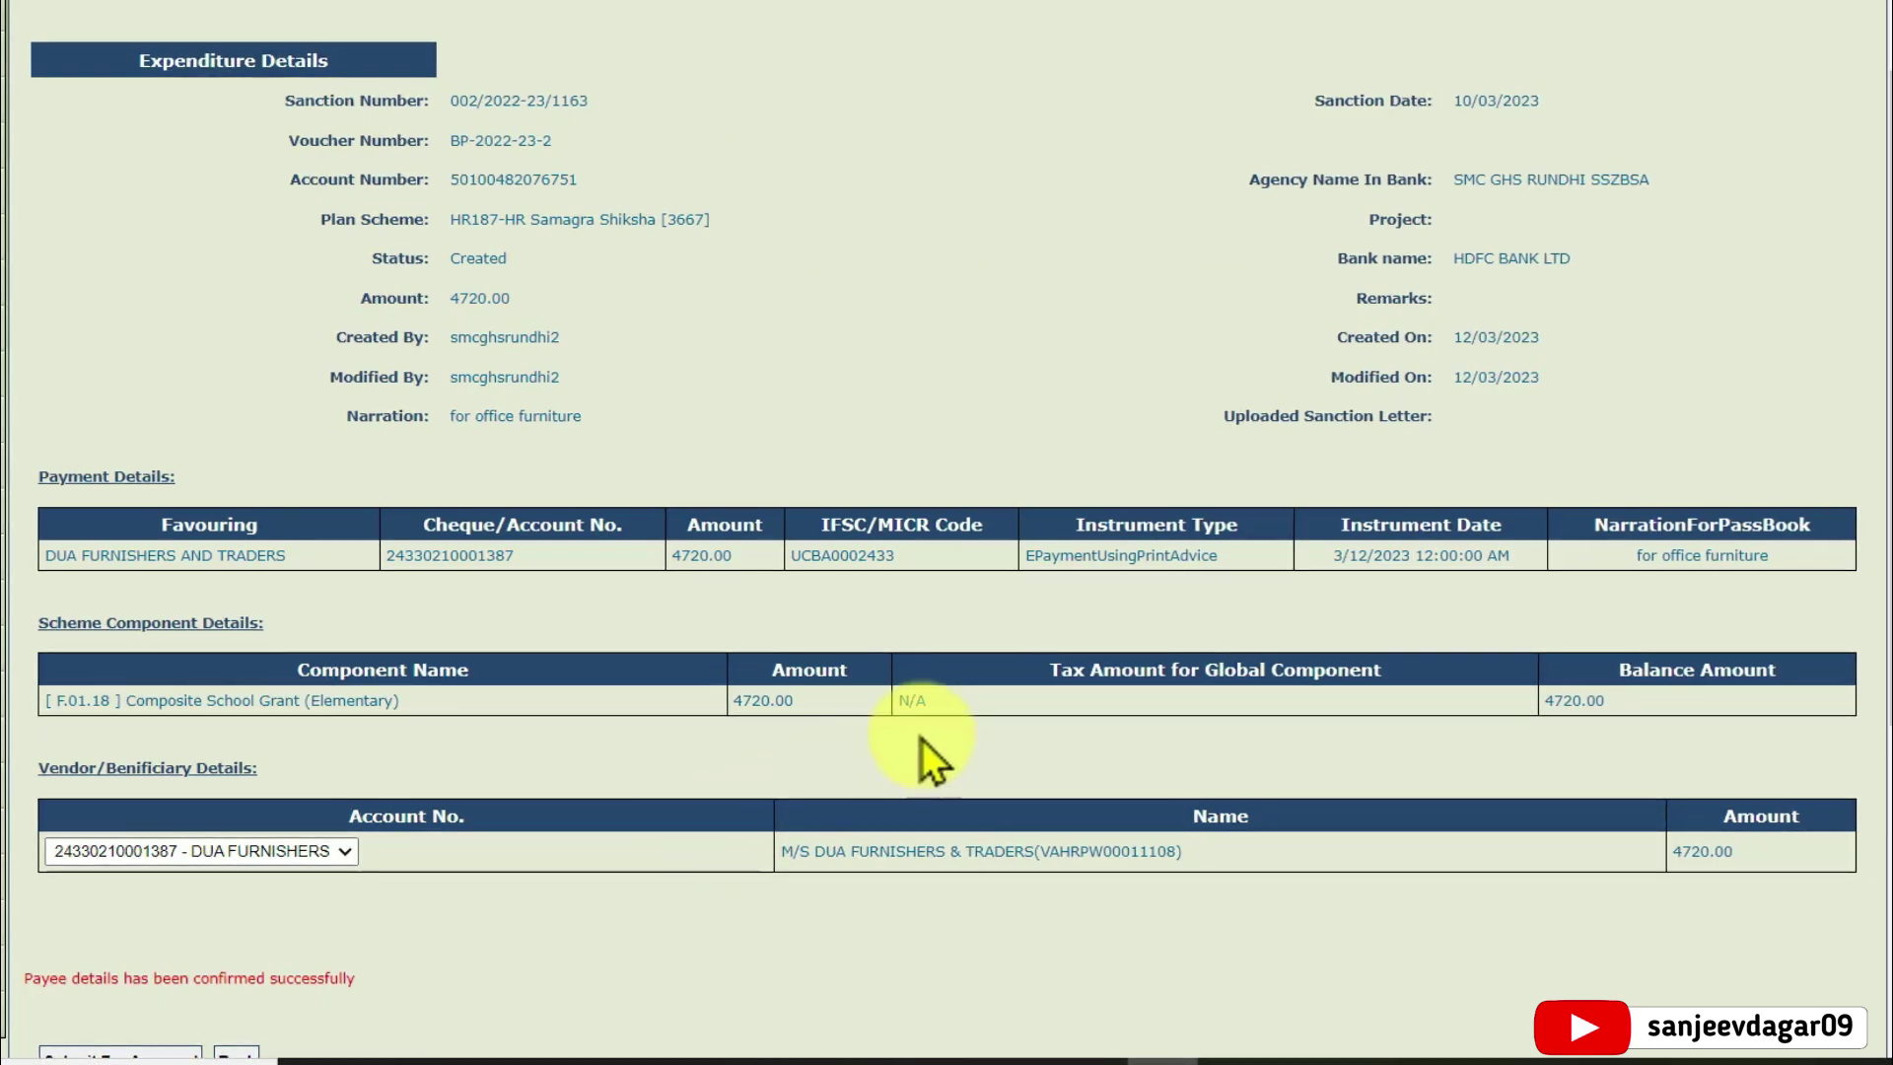
Submit the 4720 vendor expenditure for approval, then return to the PFMS dashboard
scroll(932, 759, down, 2)
scroll(919, 749, down, 4)
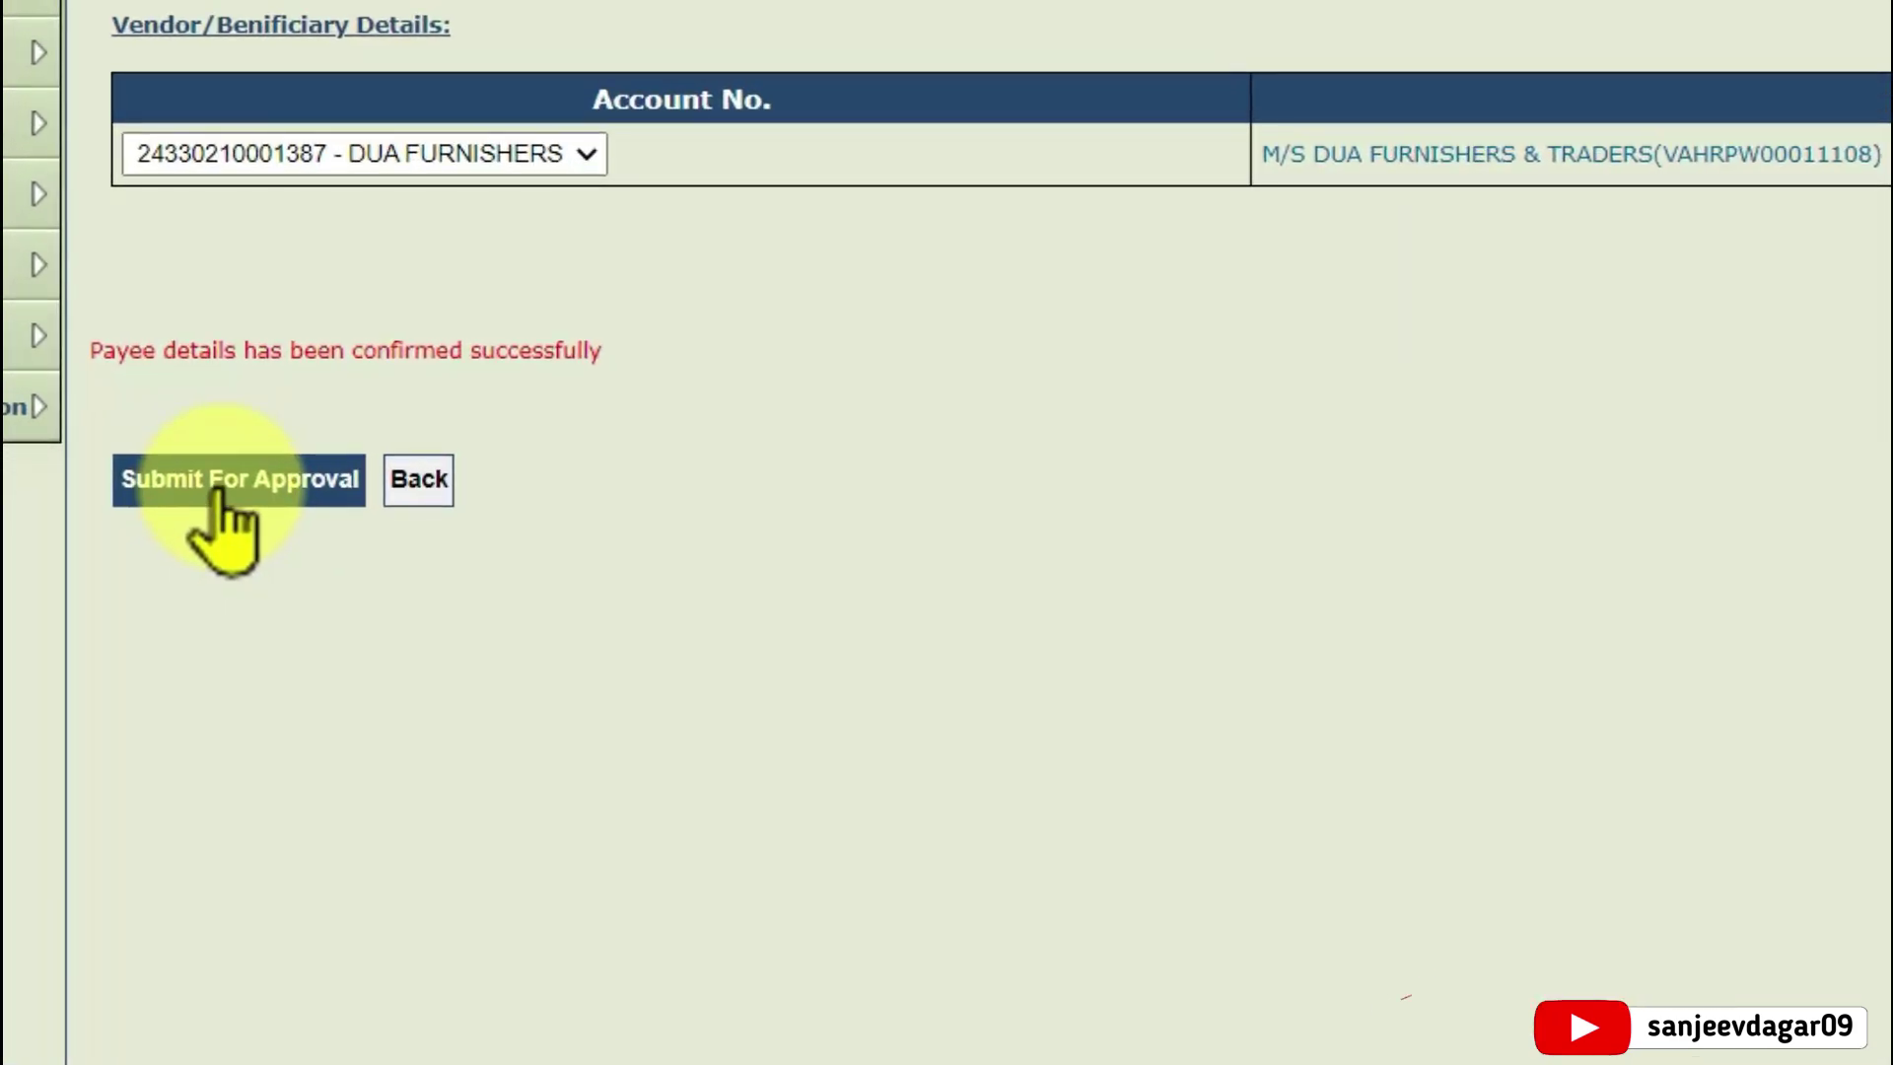
click(220, 484)
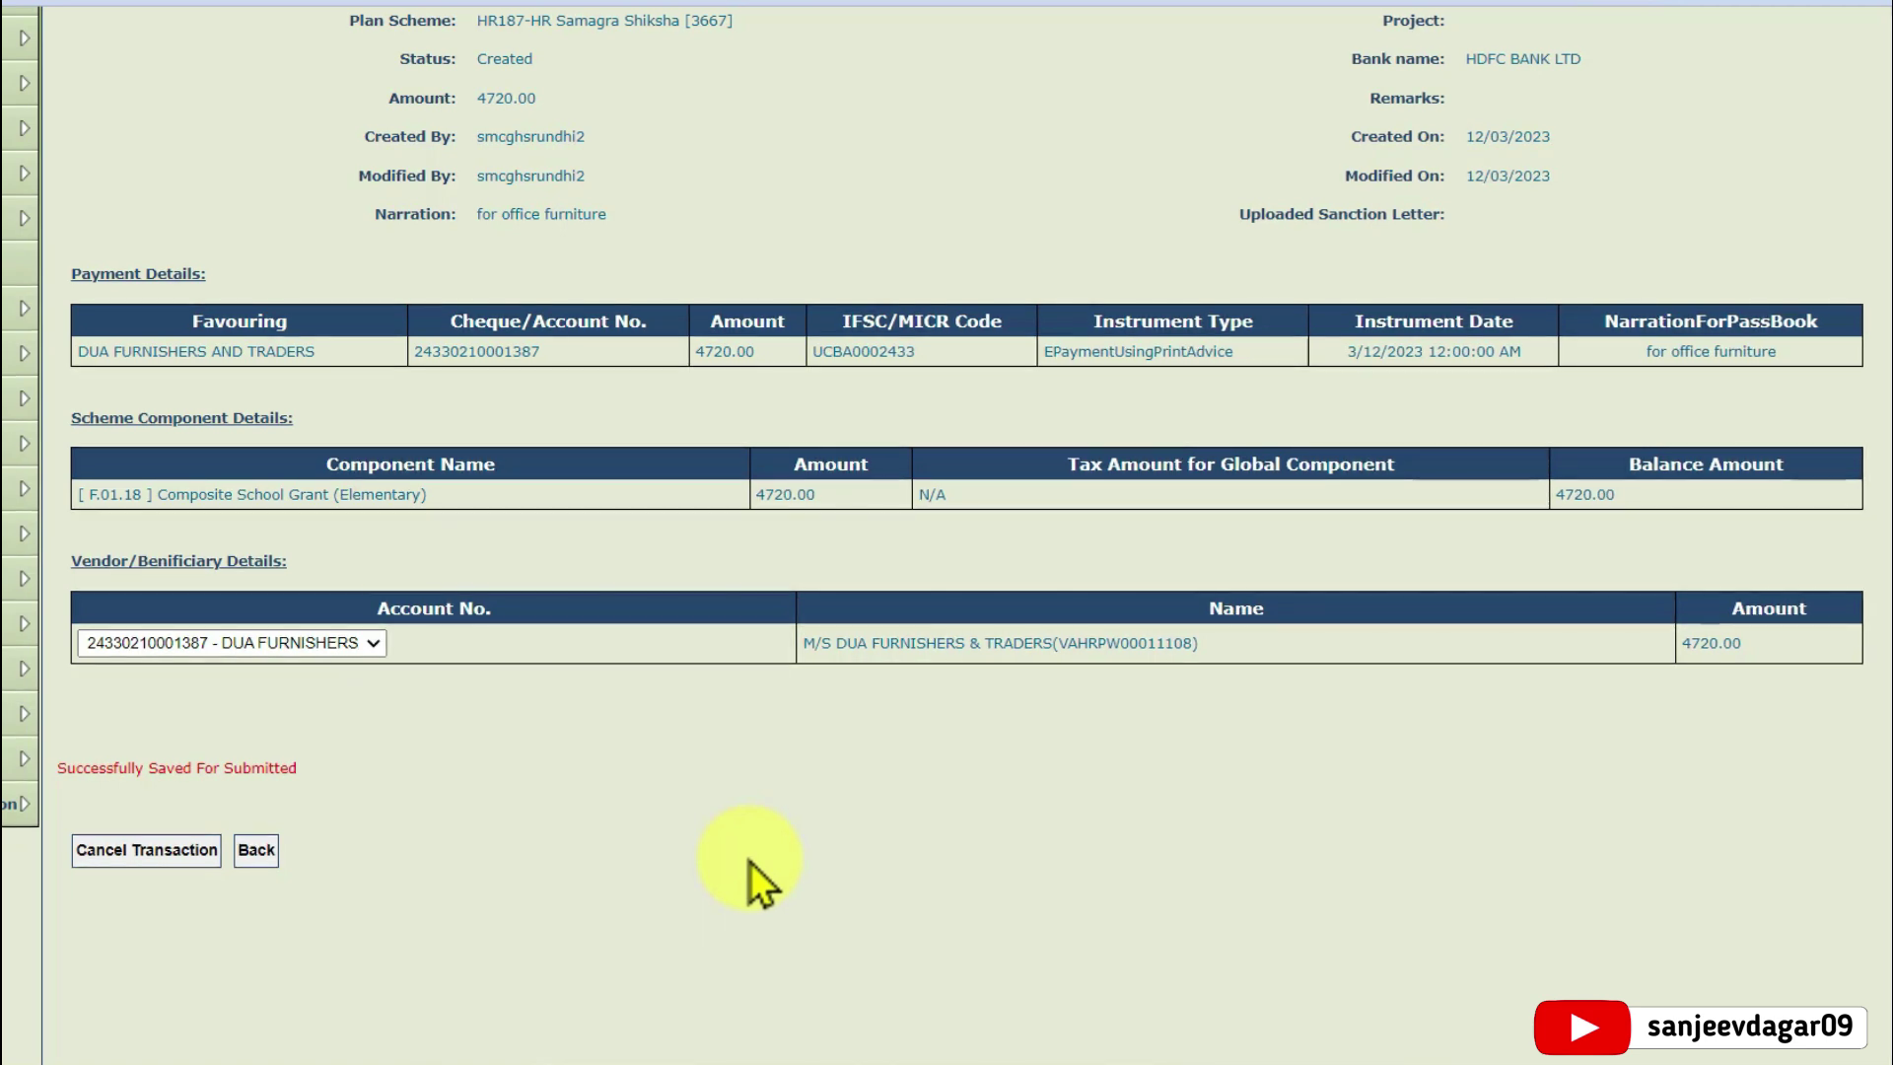
scroll(1105, 848, down, 1)
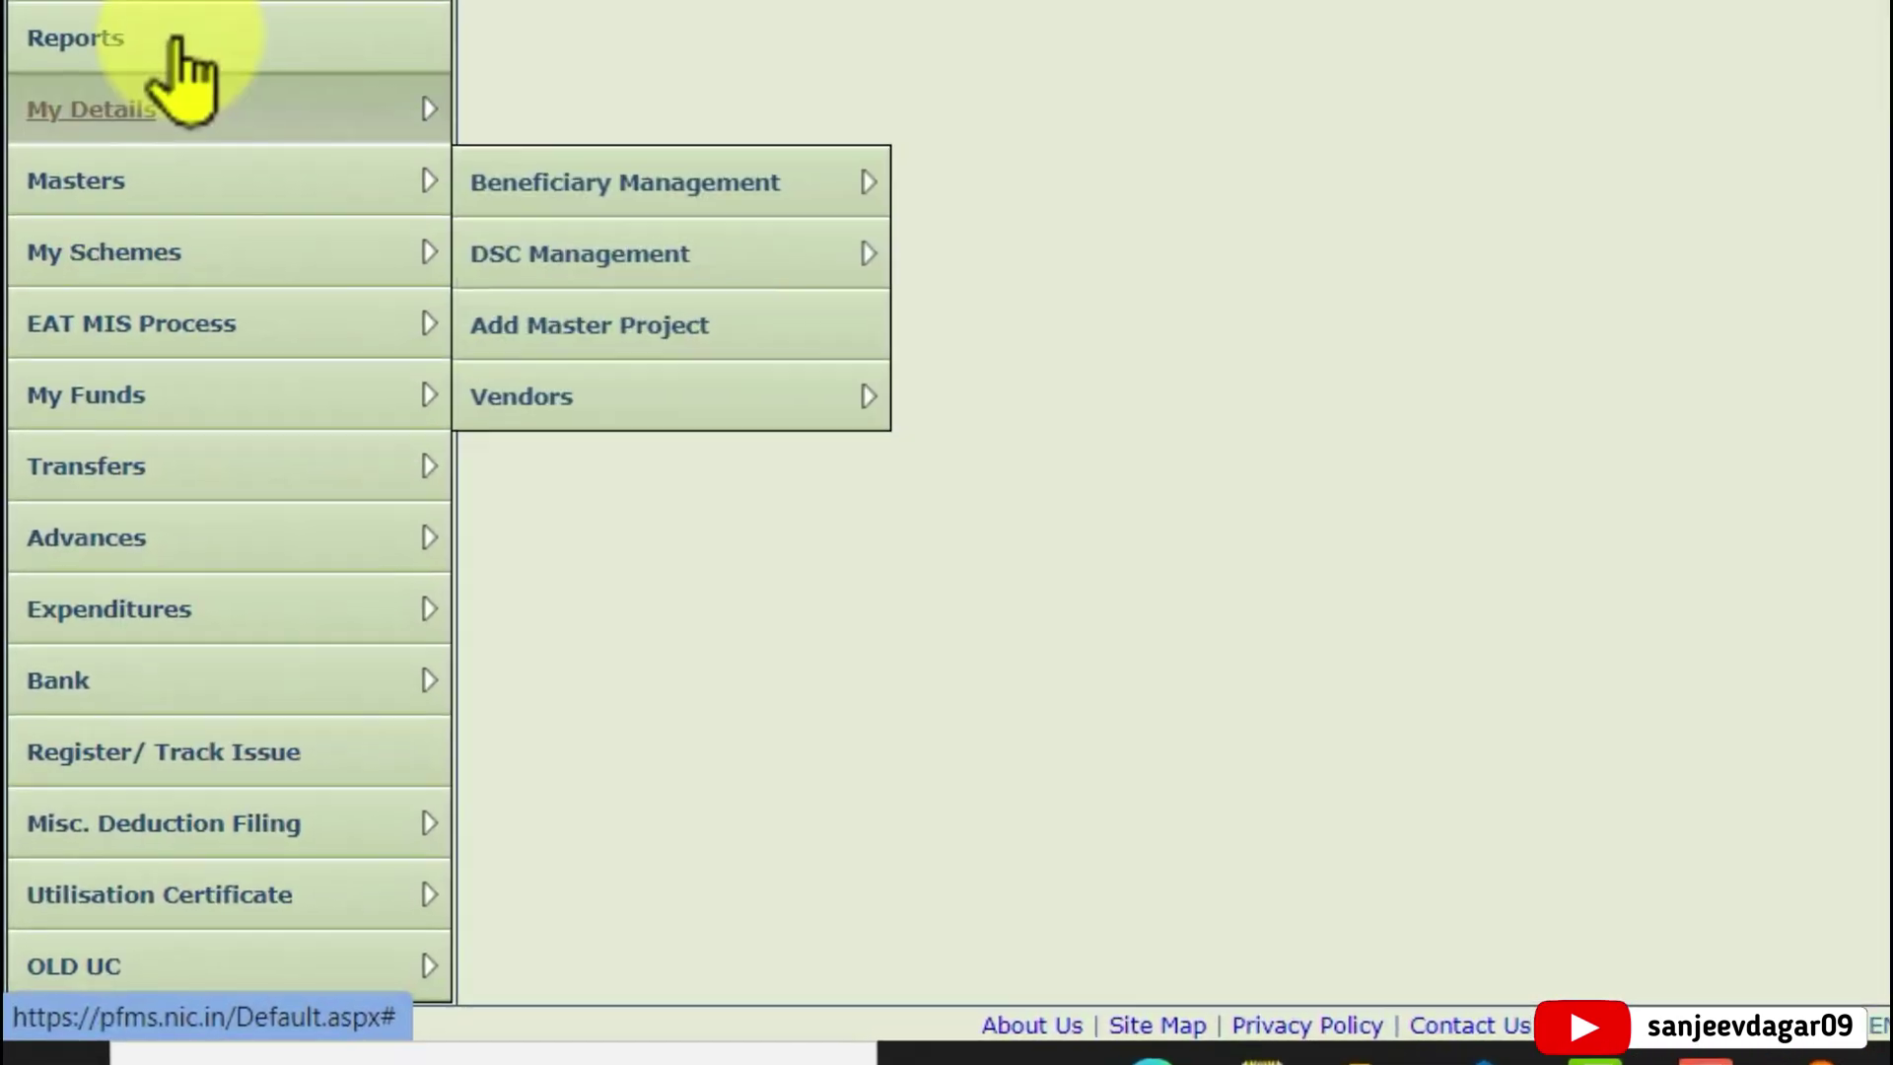
Go to expenditure approval and select the HR187 - HR Samagra Shiksha [3667] scheme
mouse_move(138, 361)
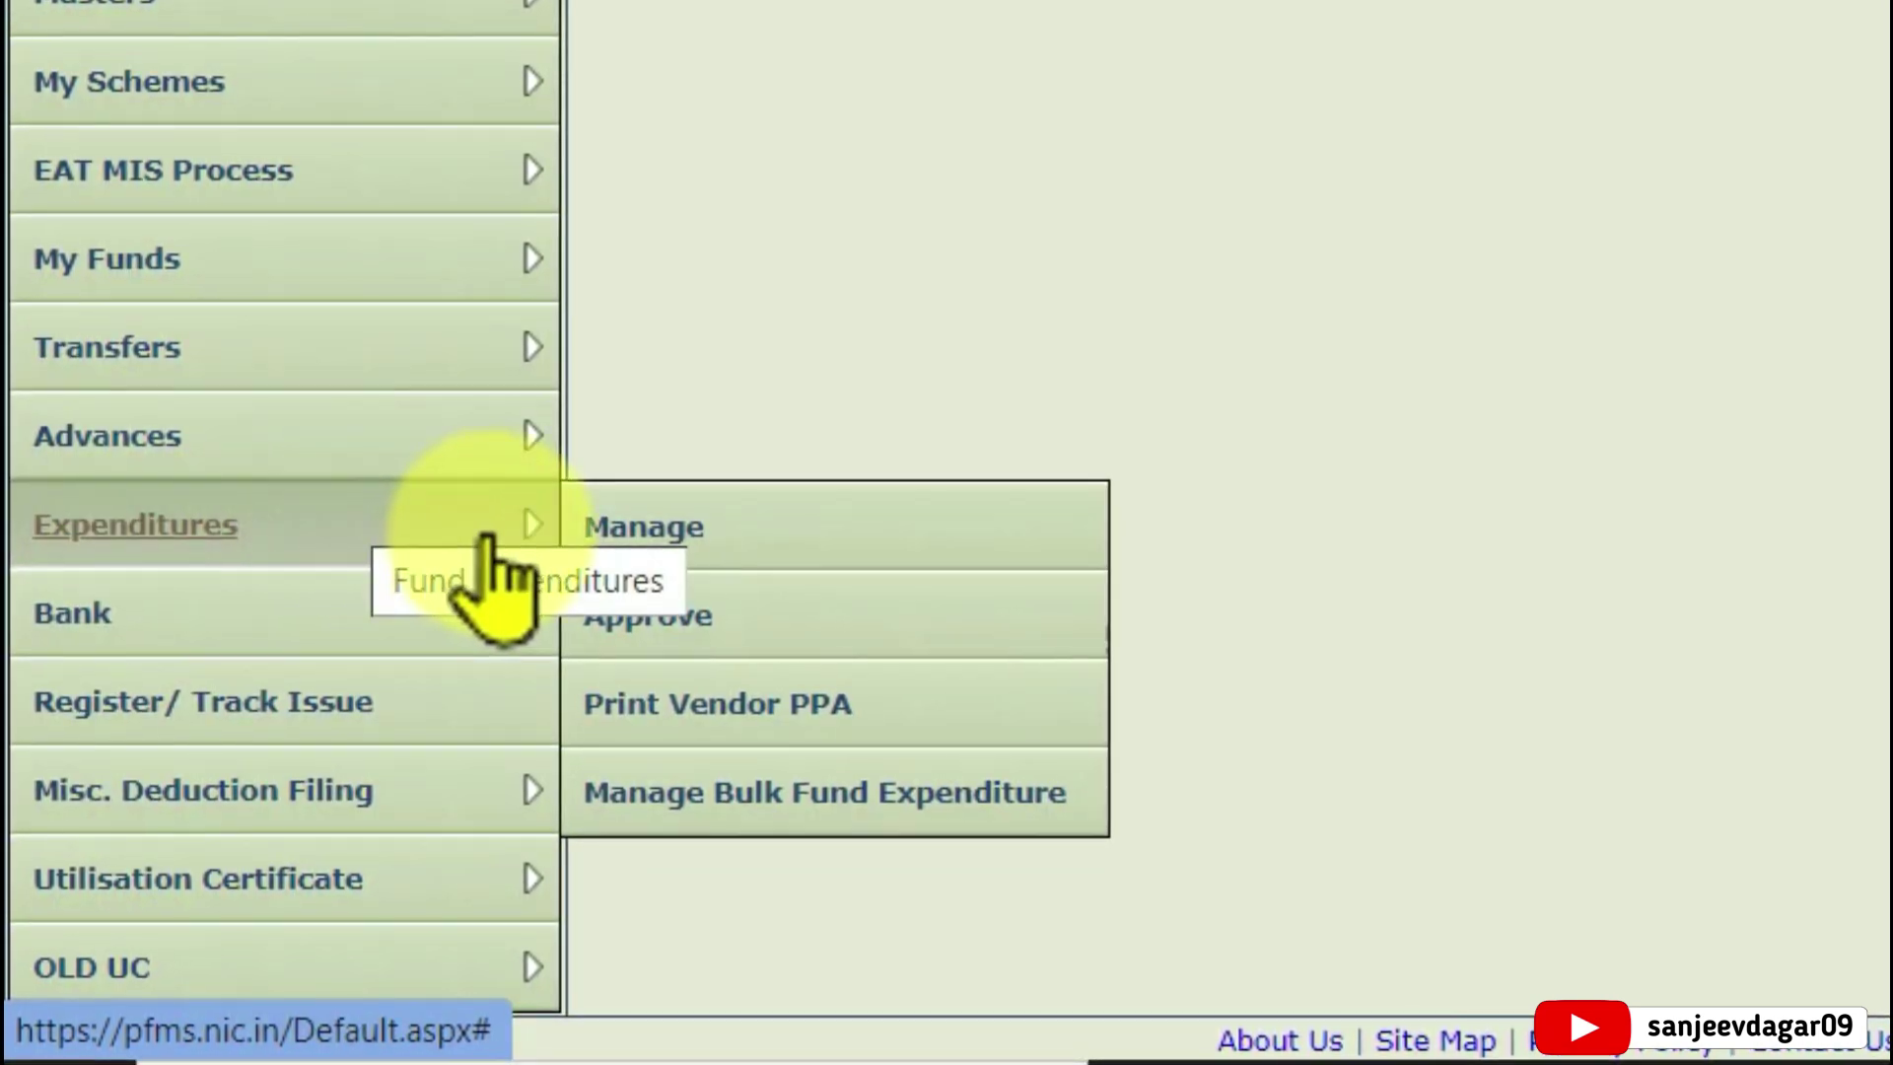
click(722, 623)
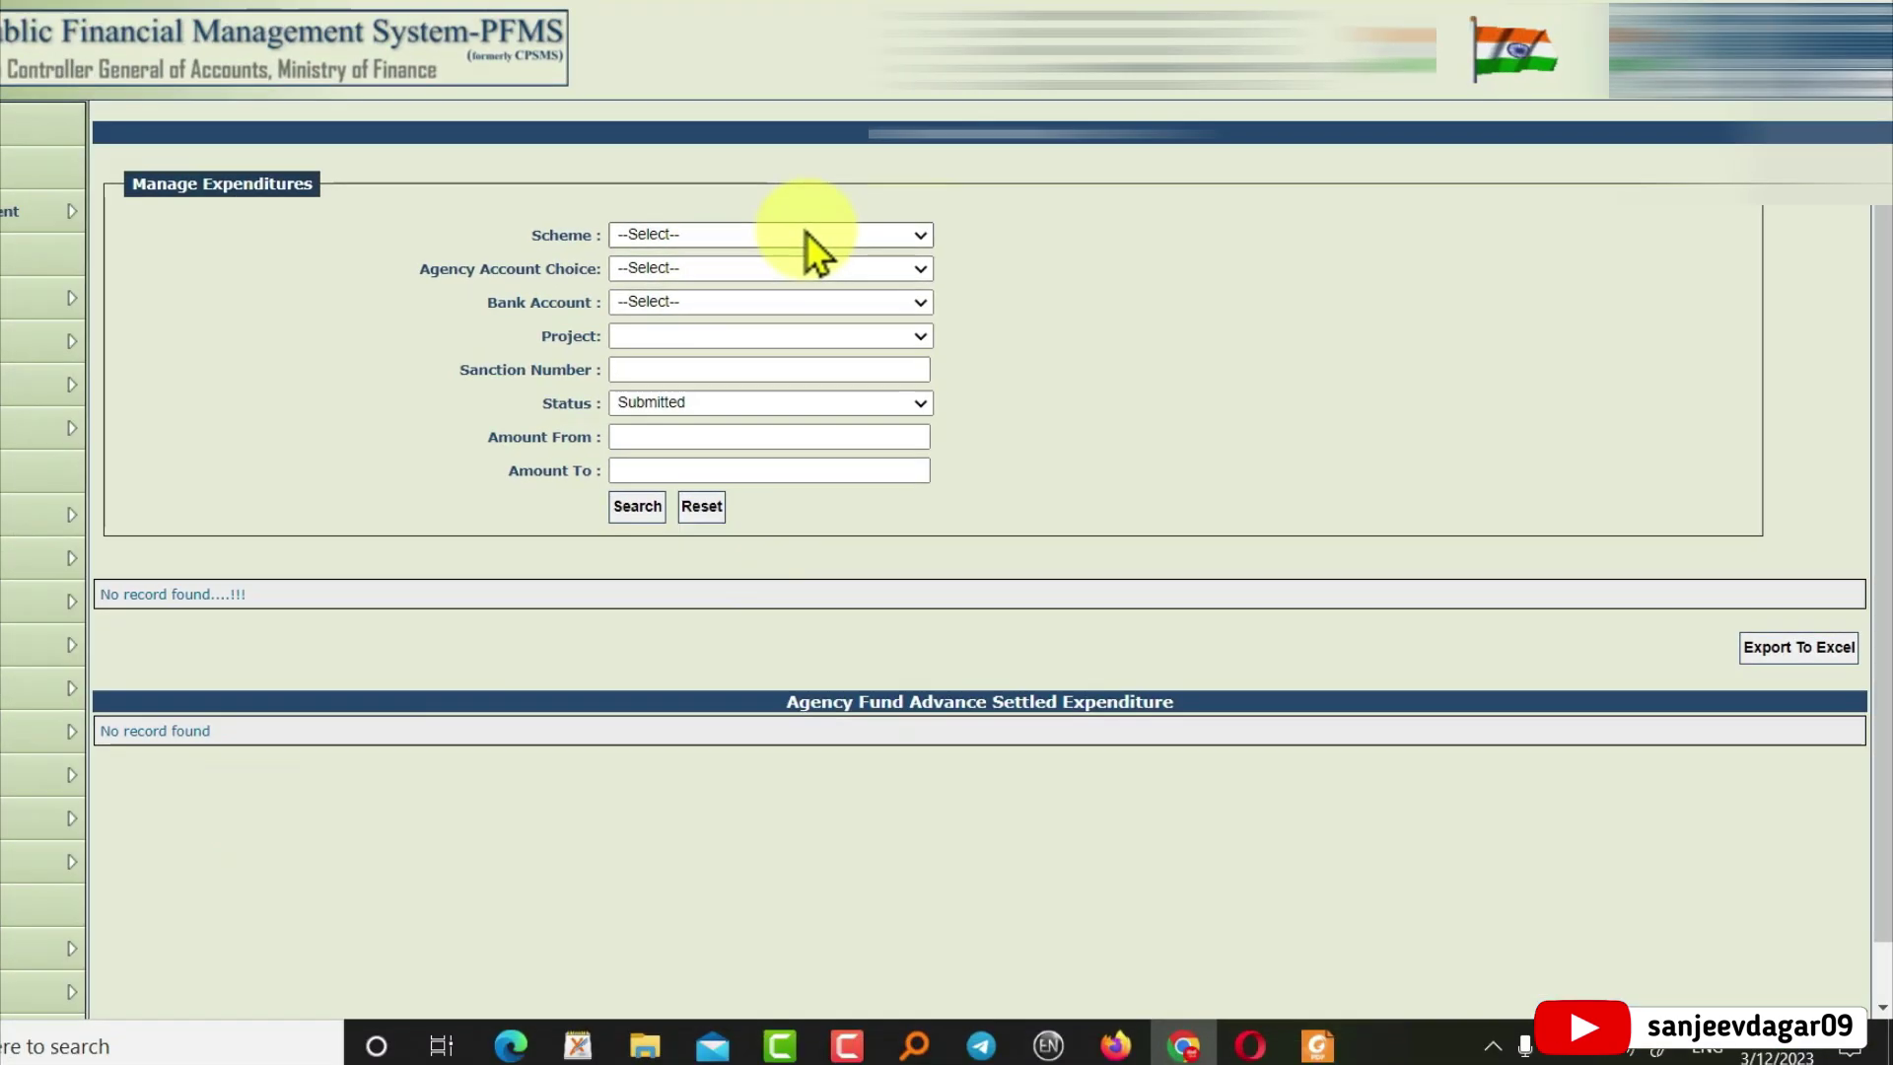
click(795, 235)
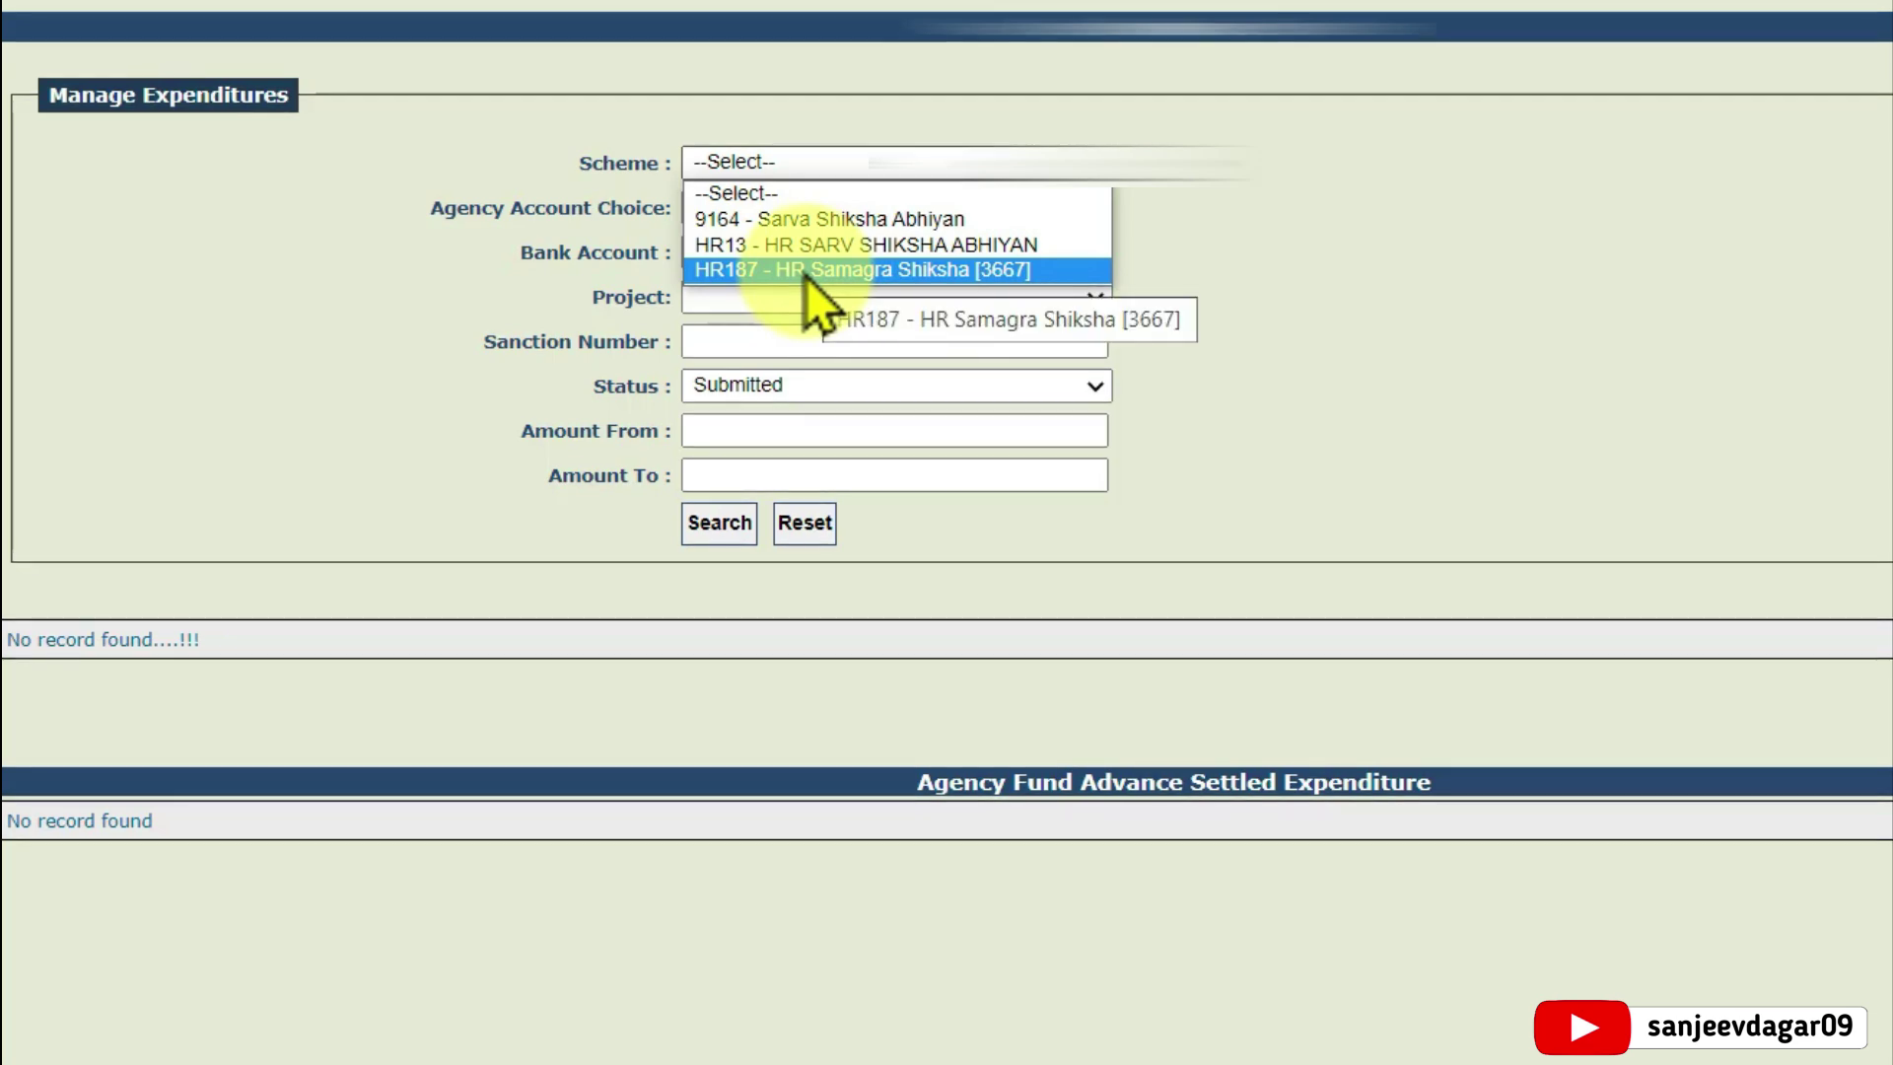
click(807, 272)
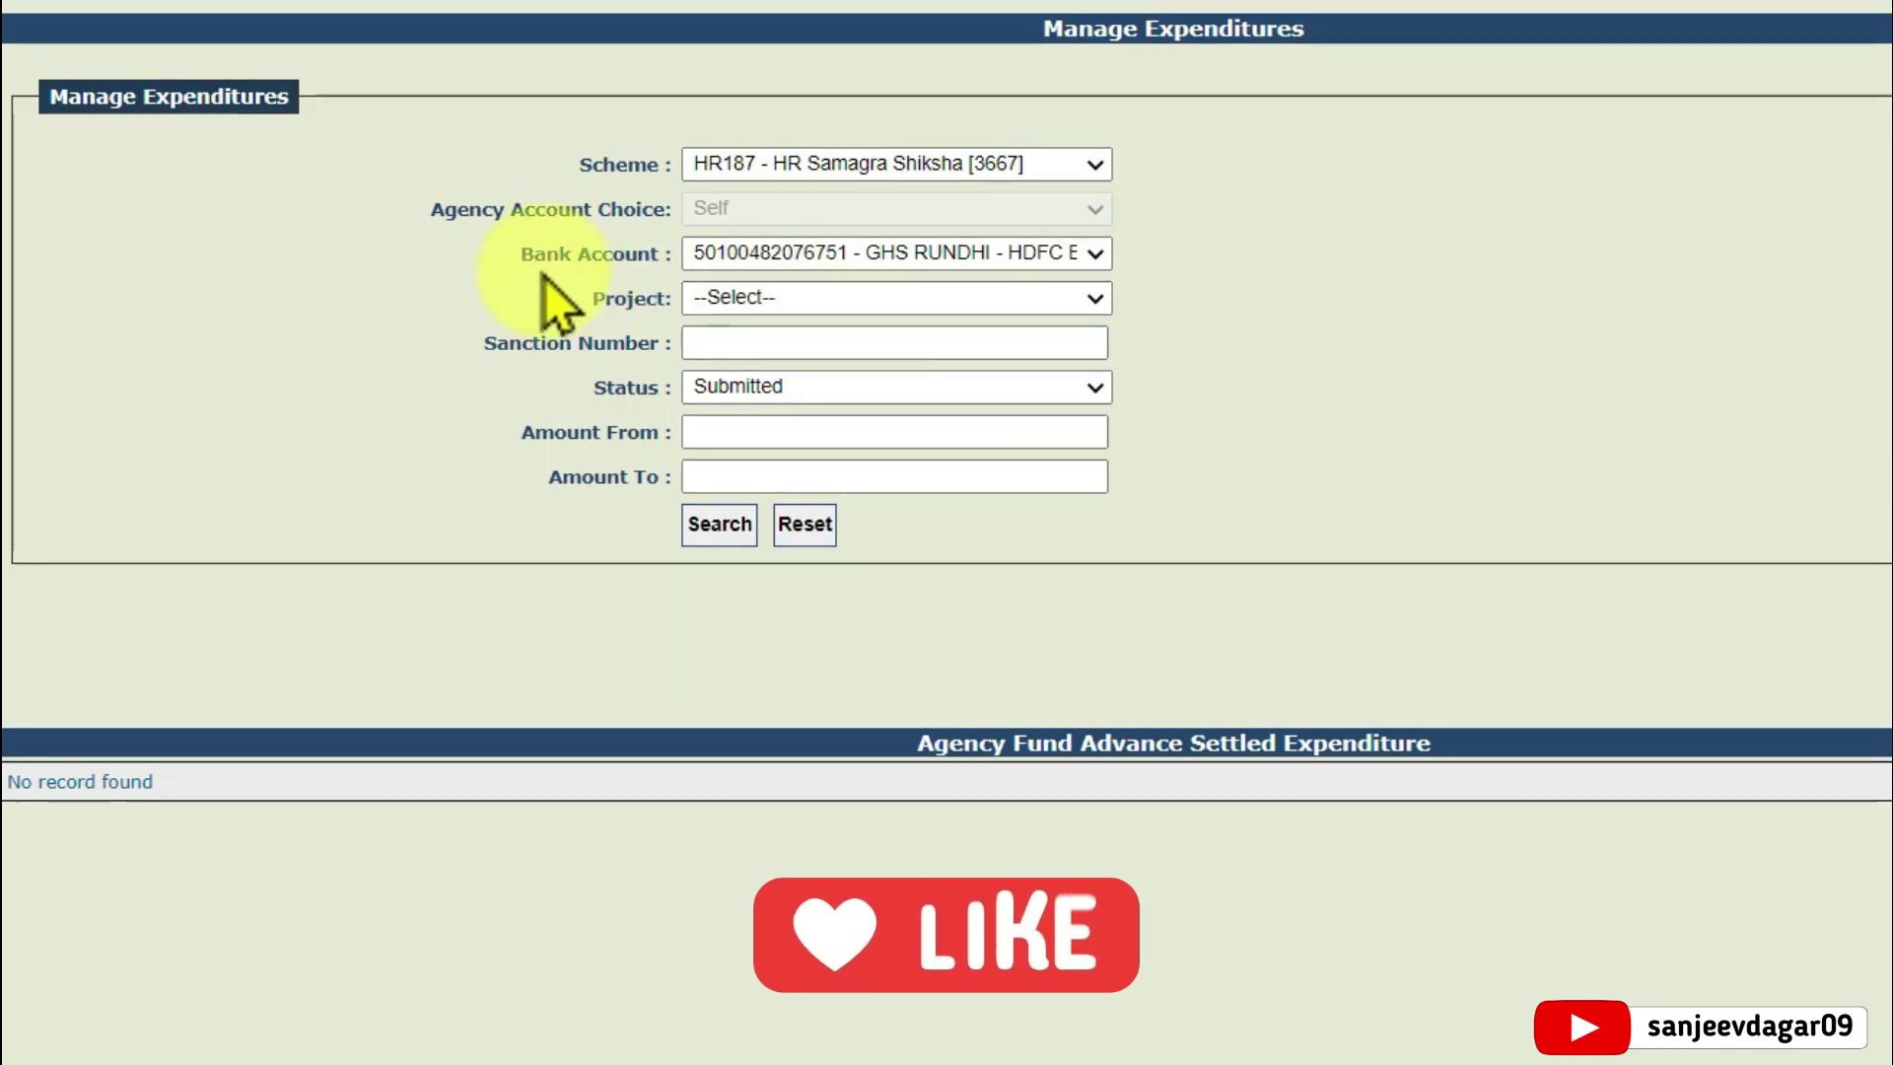
Filter expenditures to Submitted status and search, listing order 002/2022-23/1163 for 4720
click(710, 387)
click(541, 407)
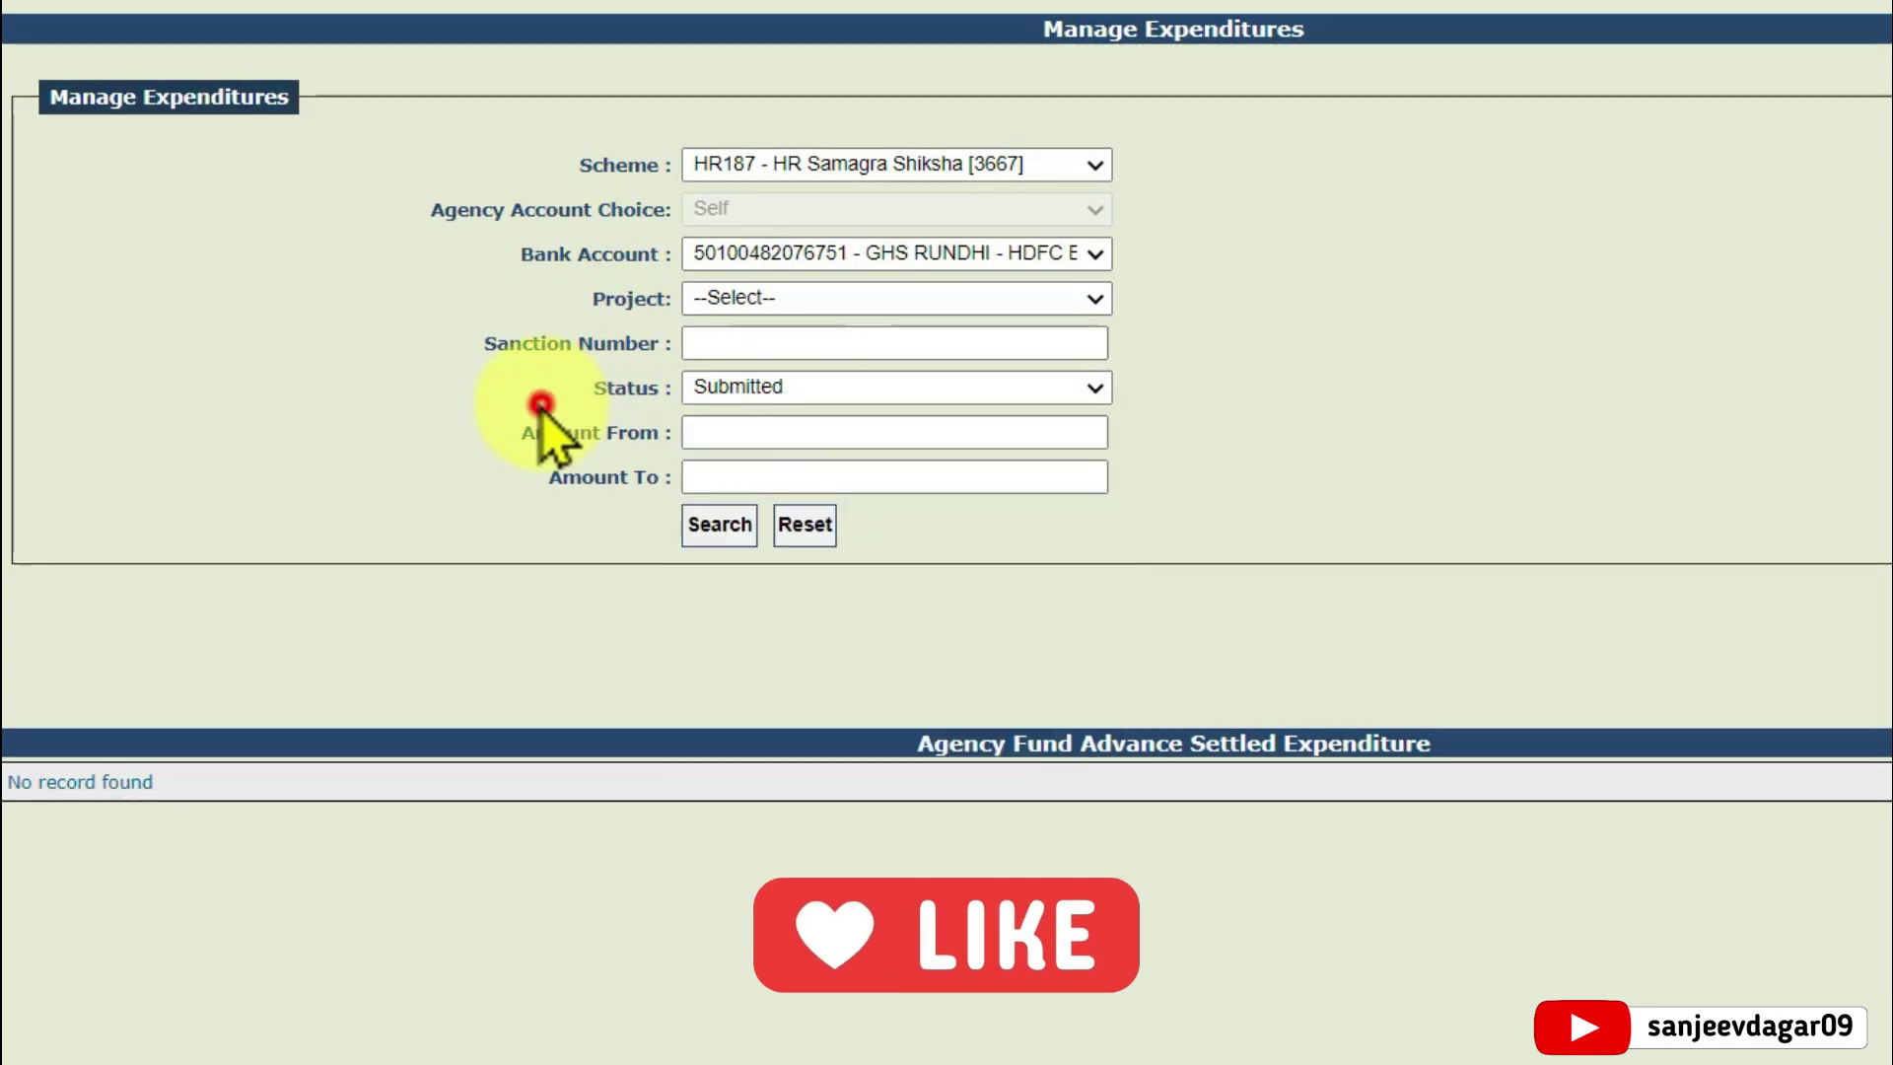
click(837, 389)
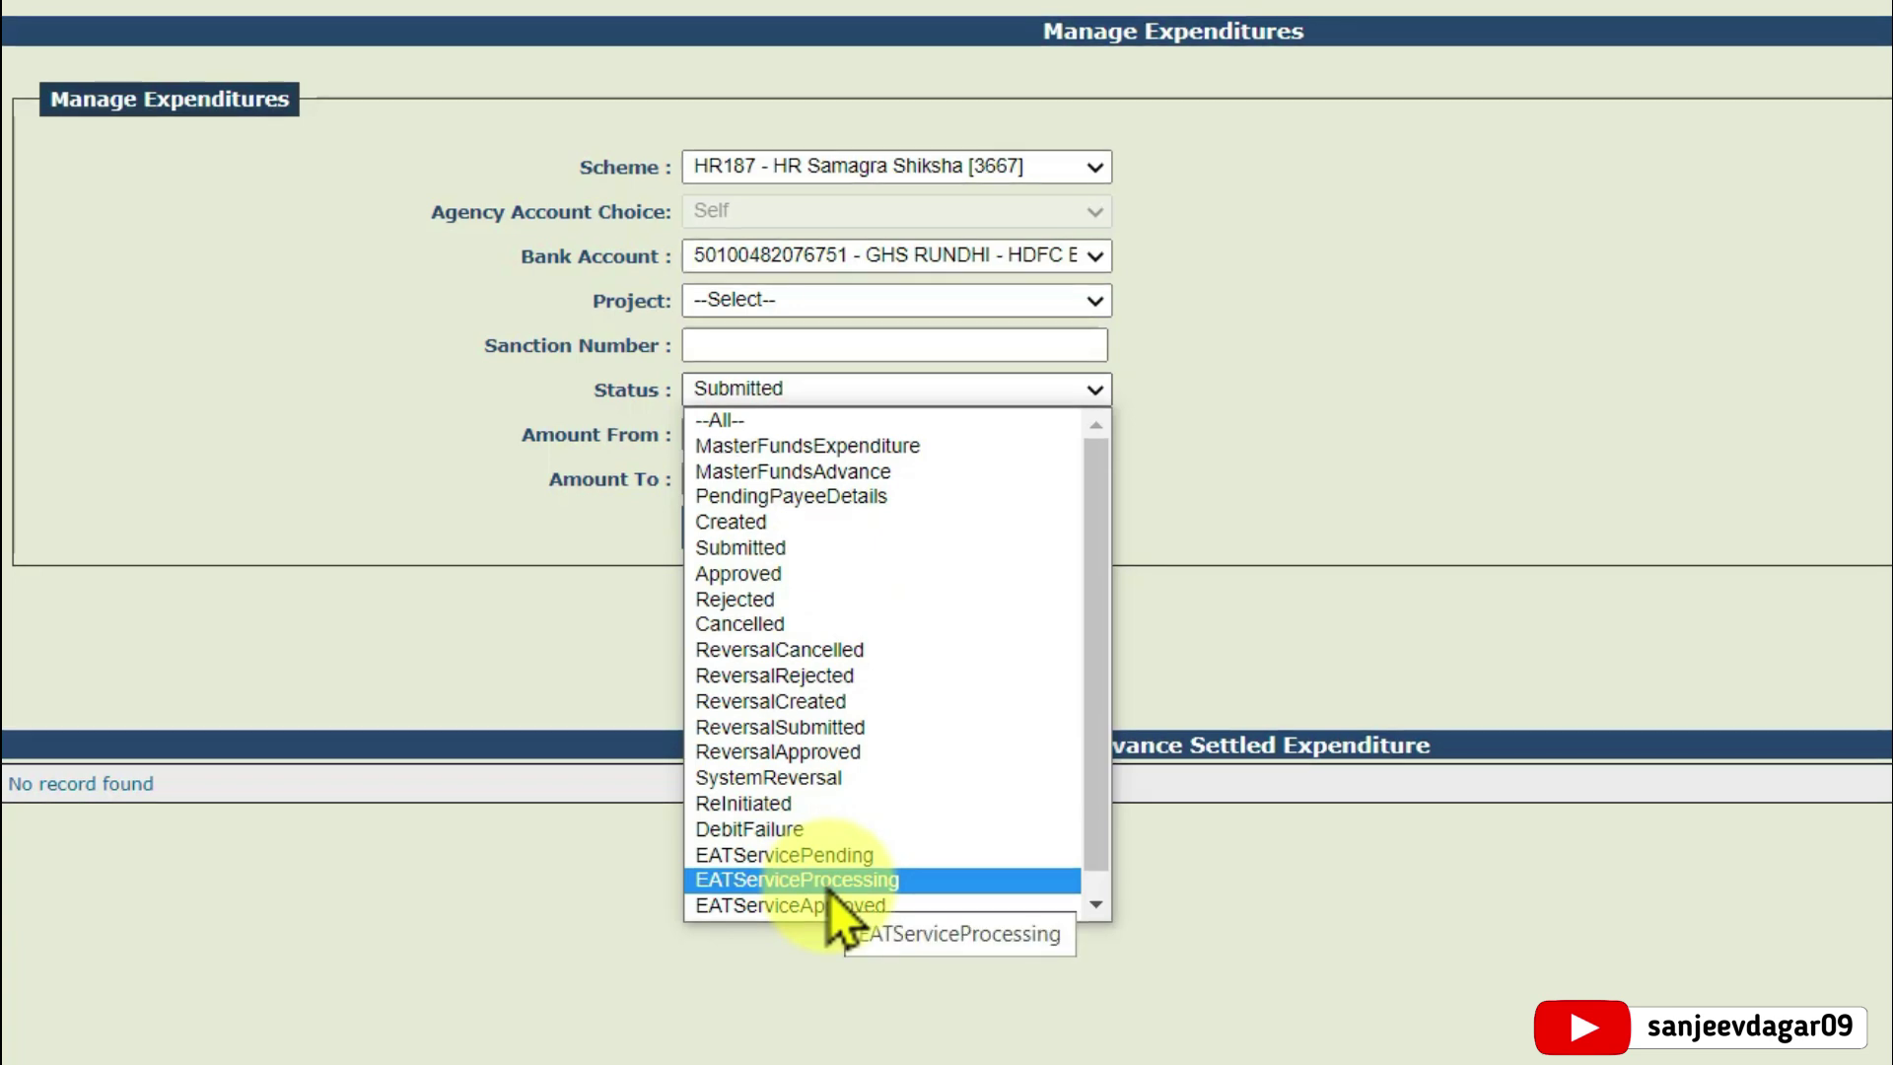
click(869, 559)
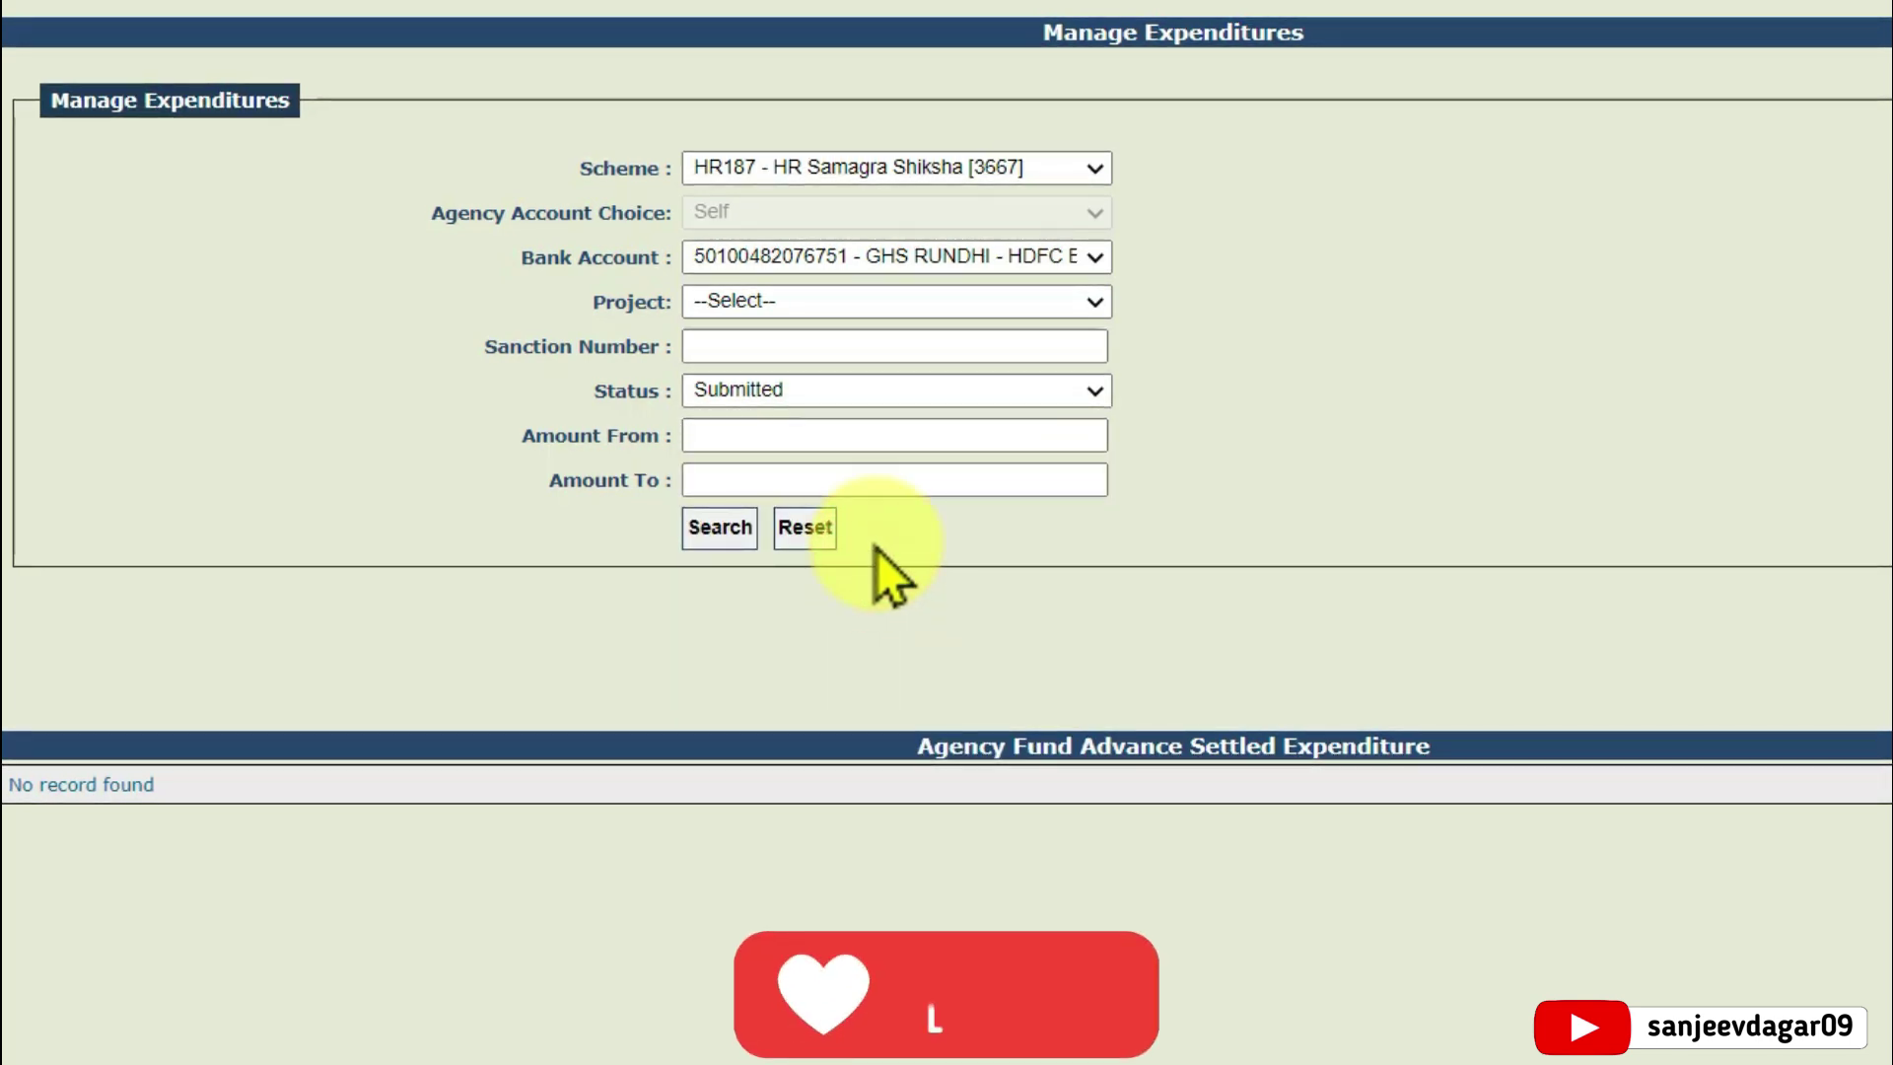
click(900, 394)
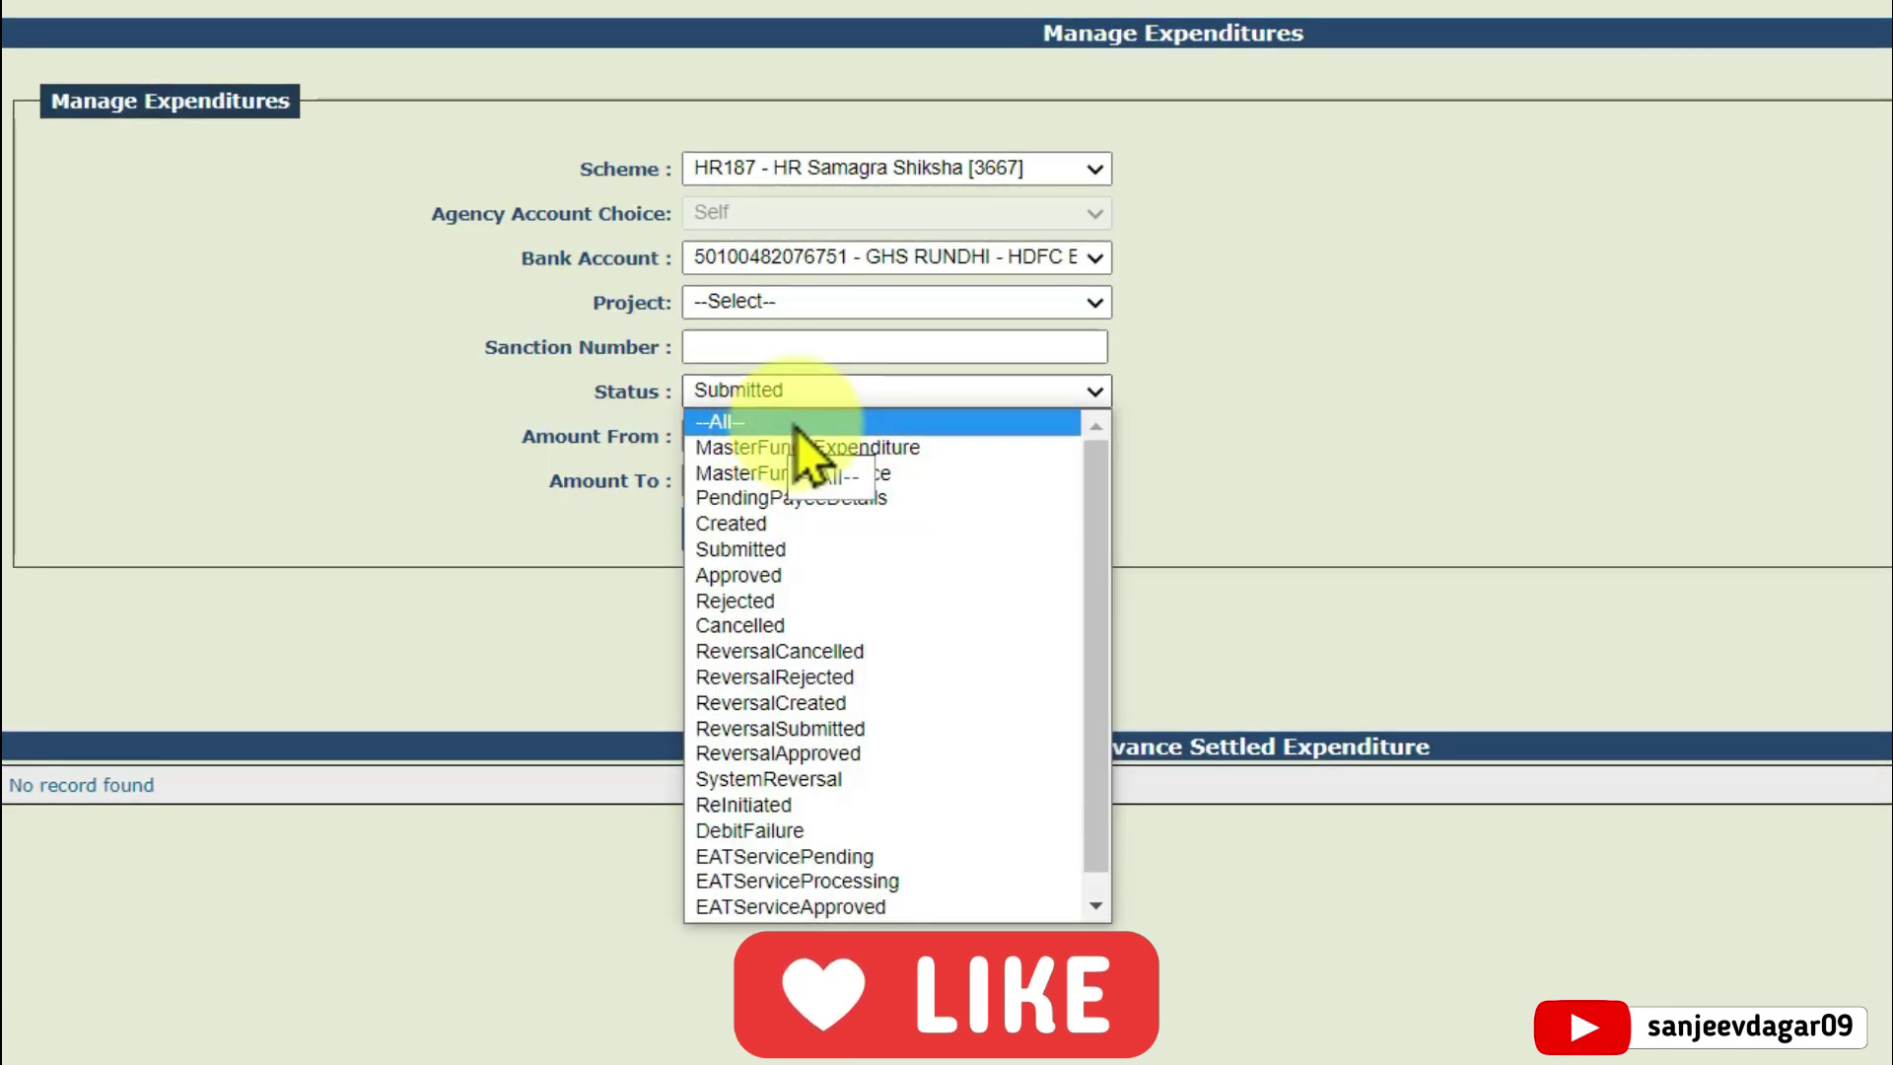
click(791, 553)
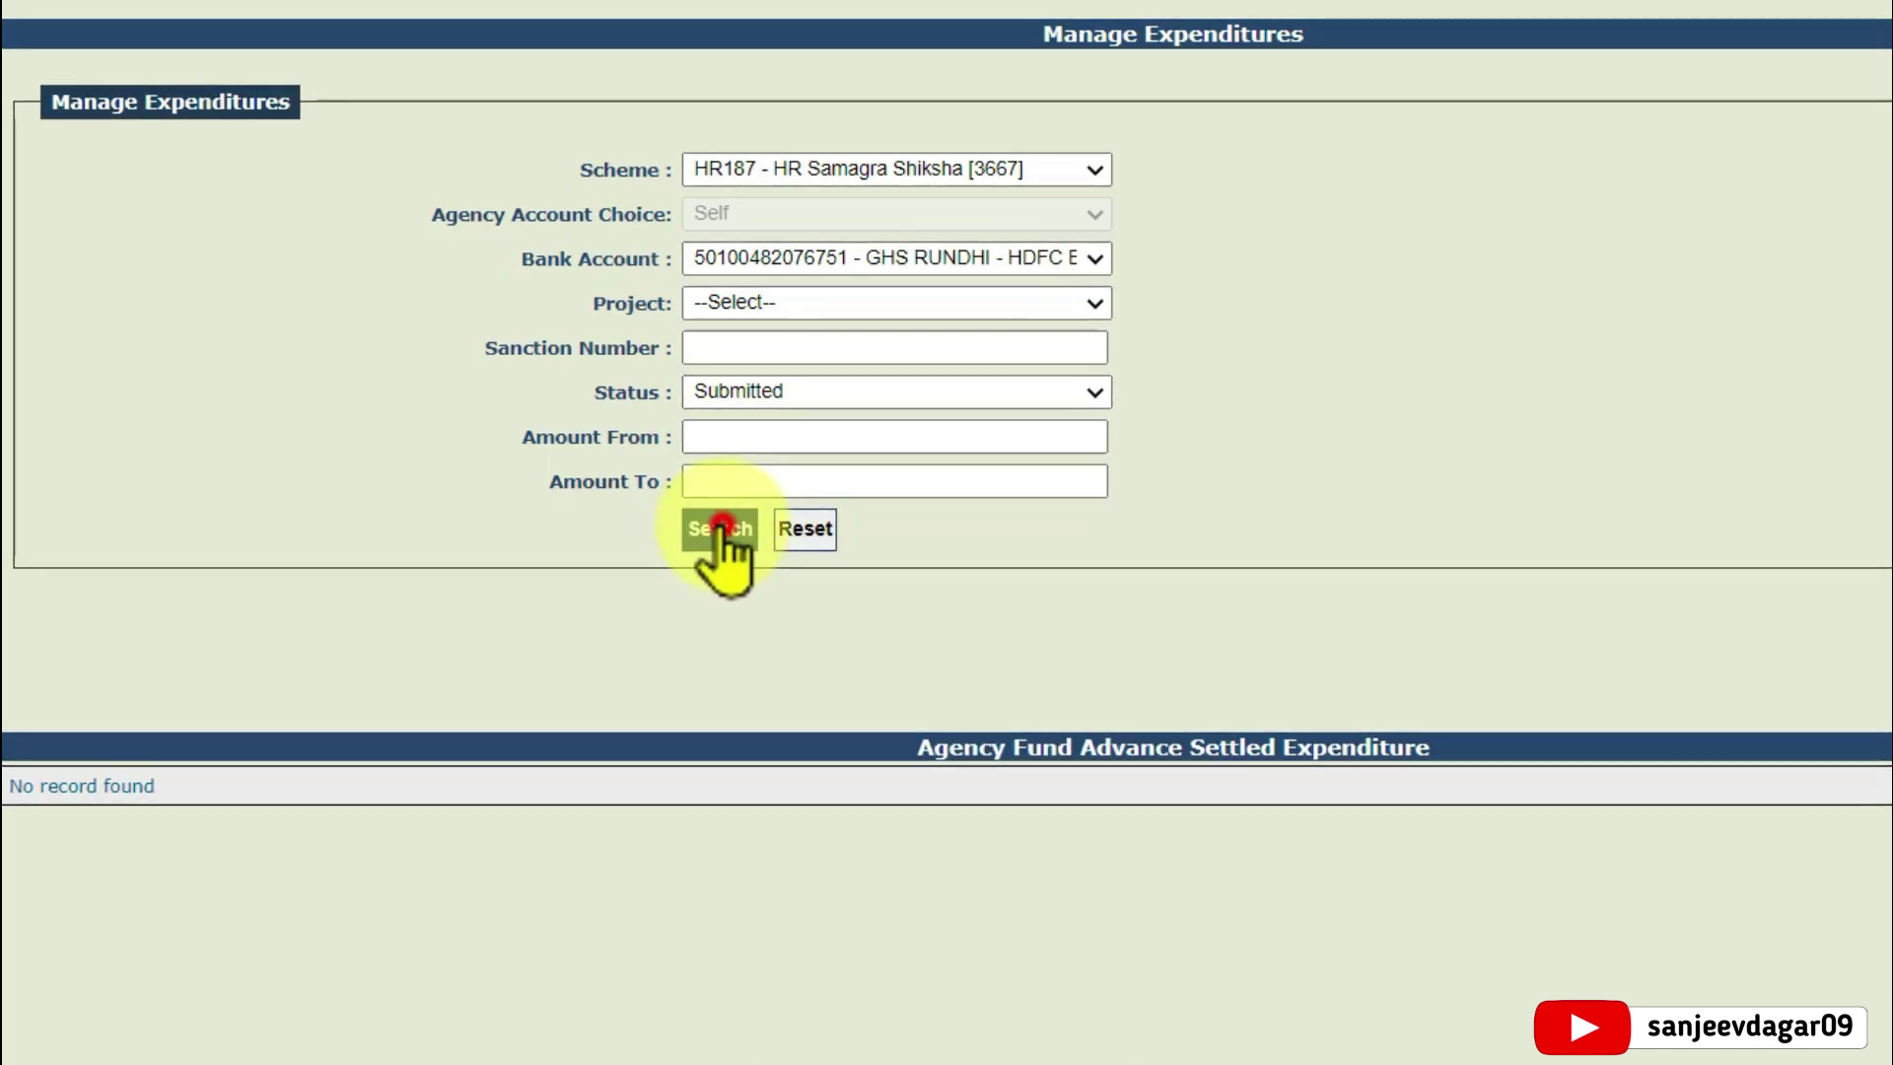
click(721, 528)
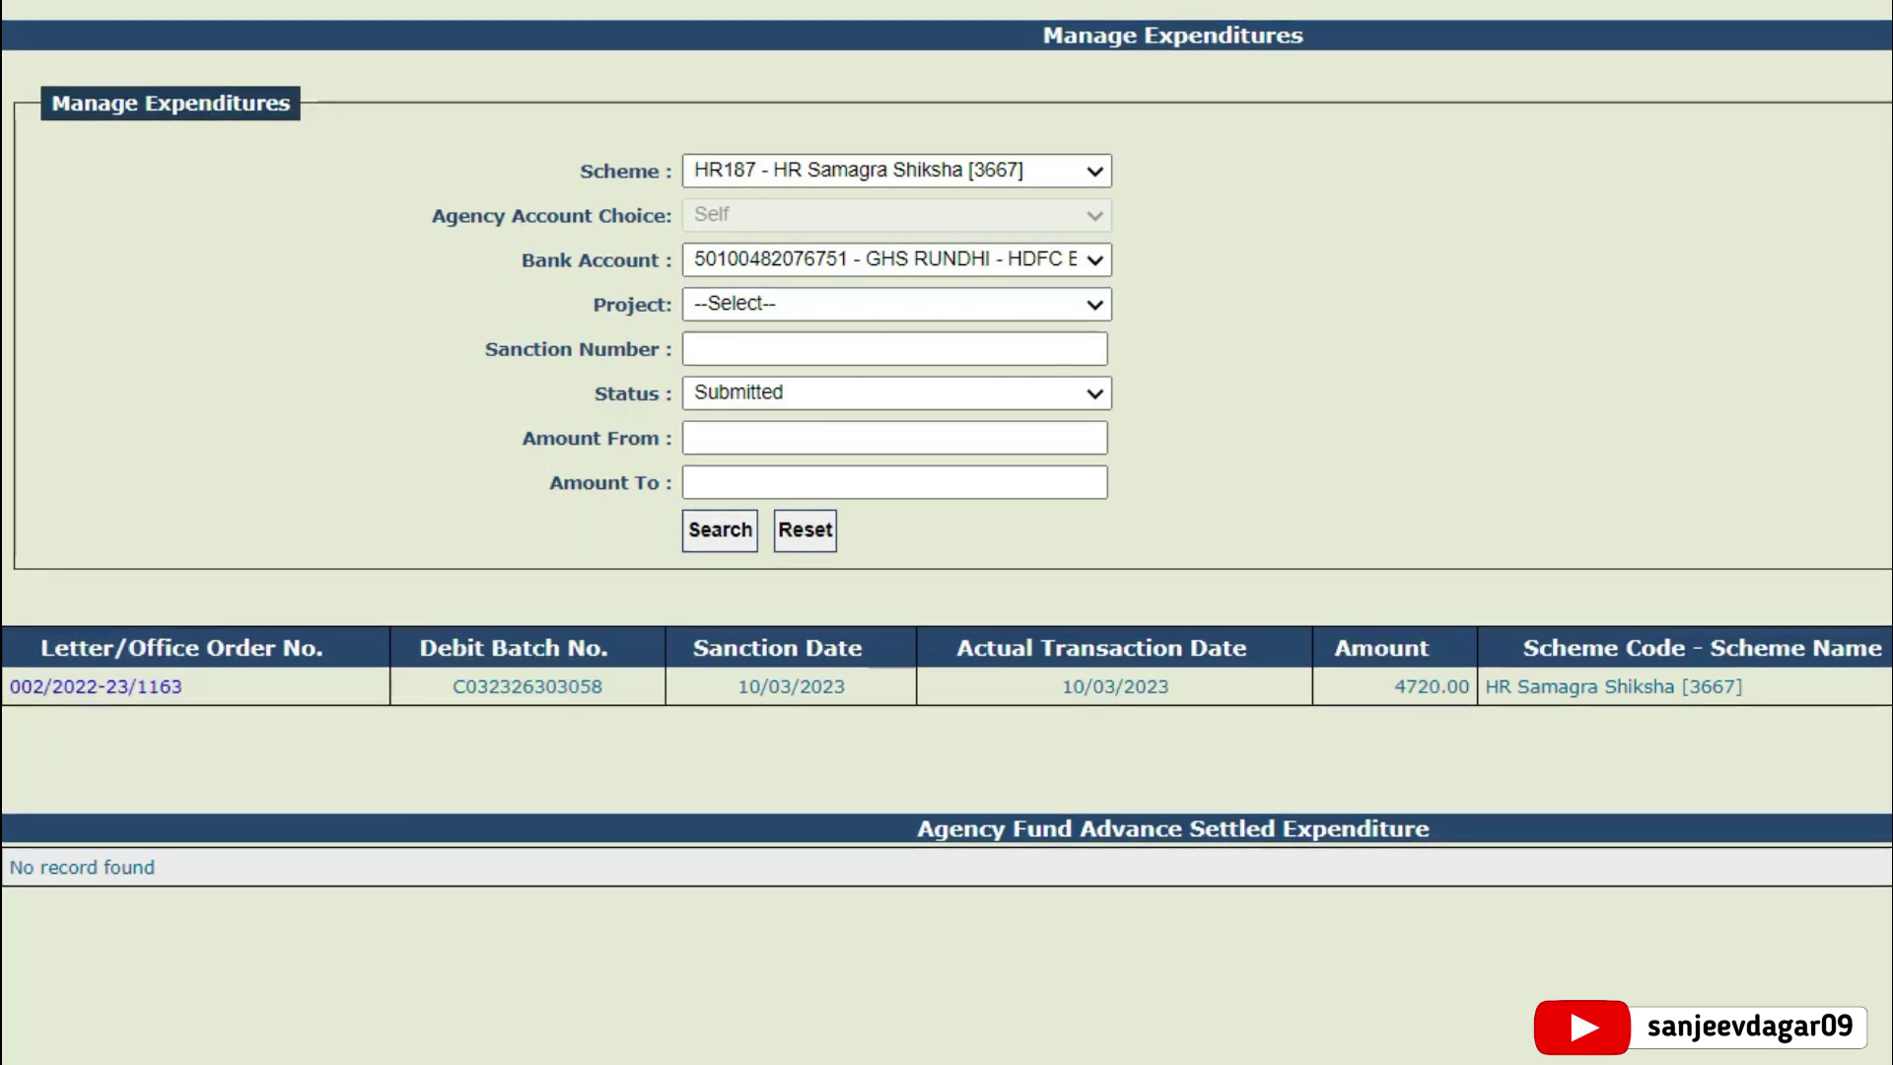
scroll(424, 350, down, 1)
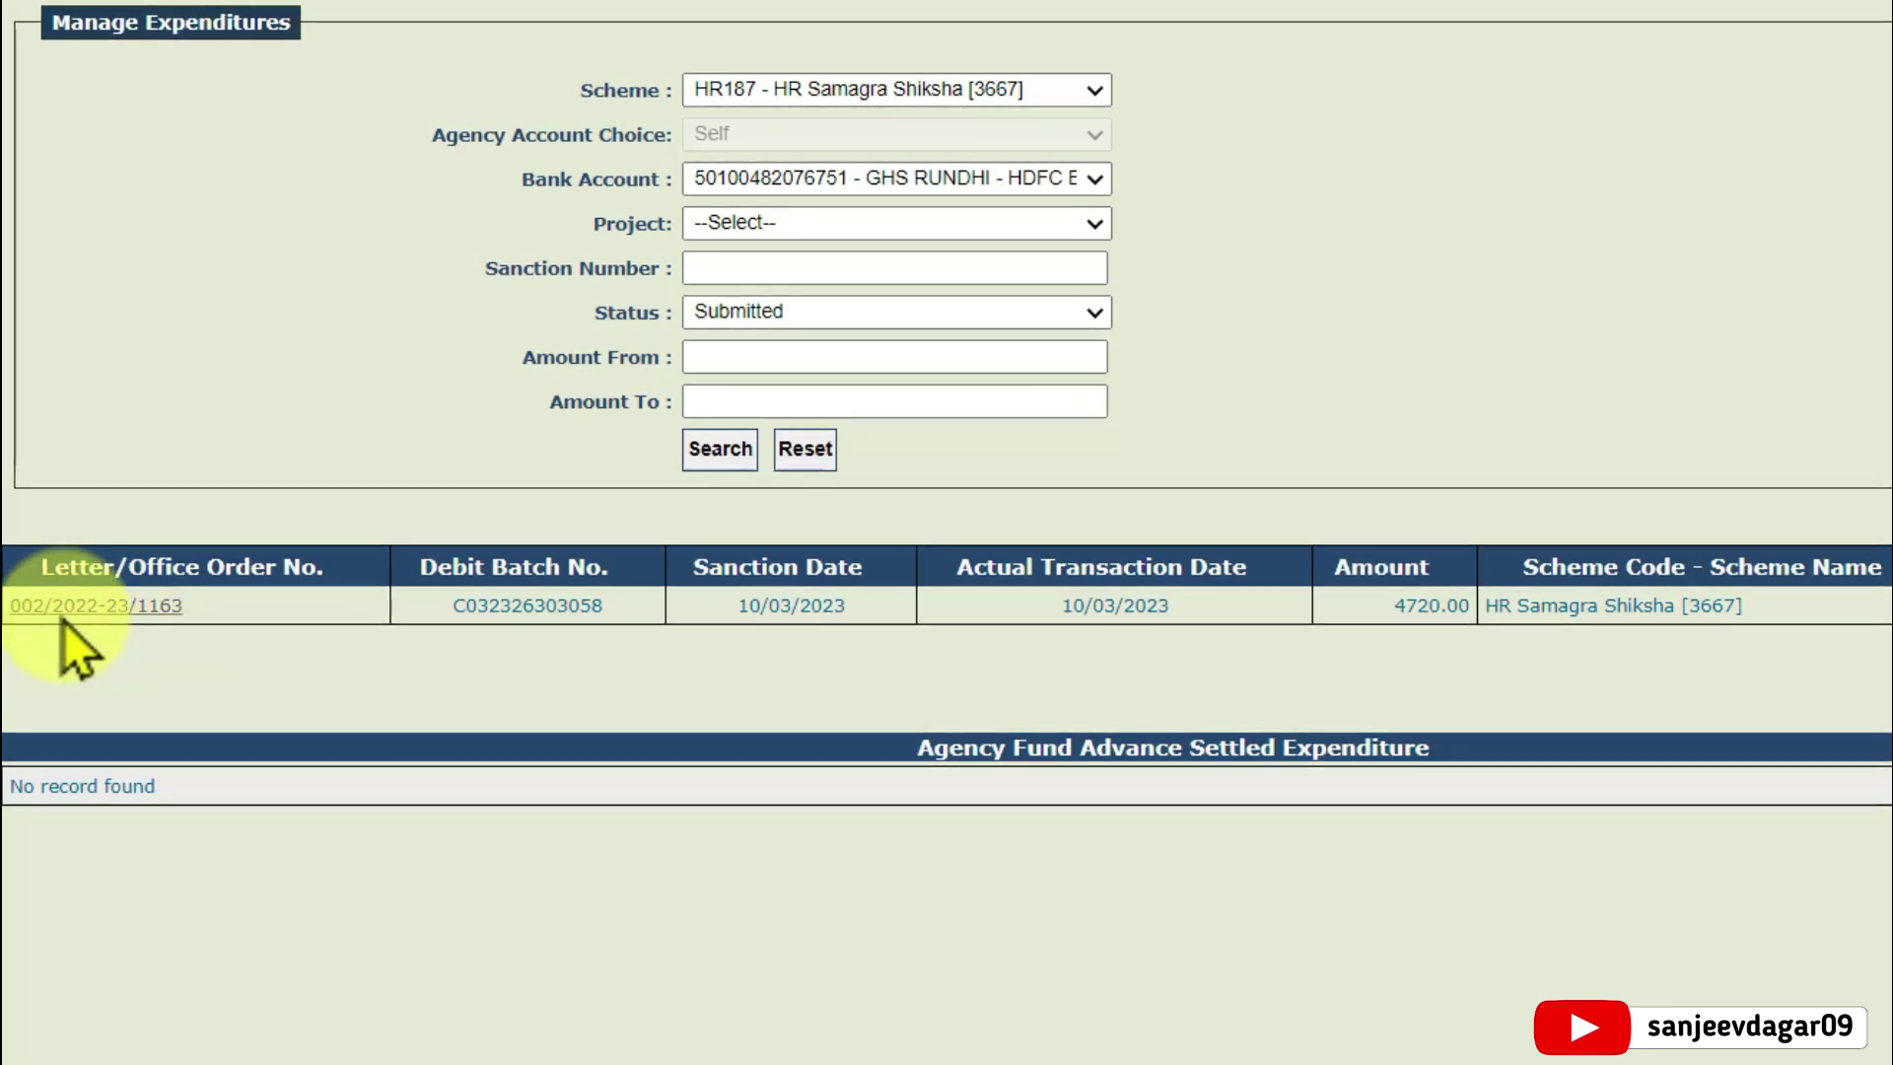
Open expenditure 002/2022-23/1163 and scroll down to its action buttons
click(126, 609)
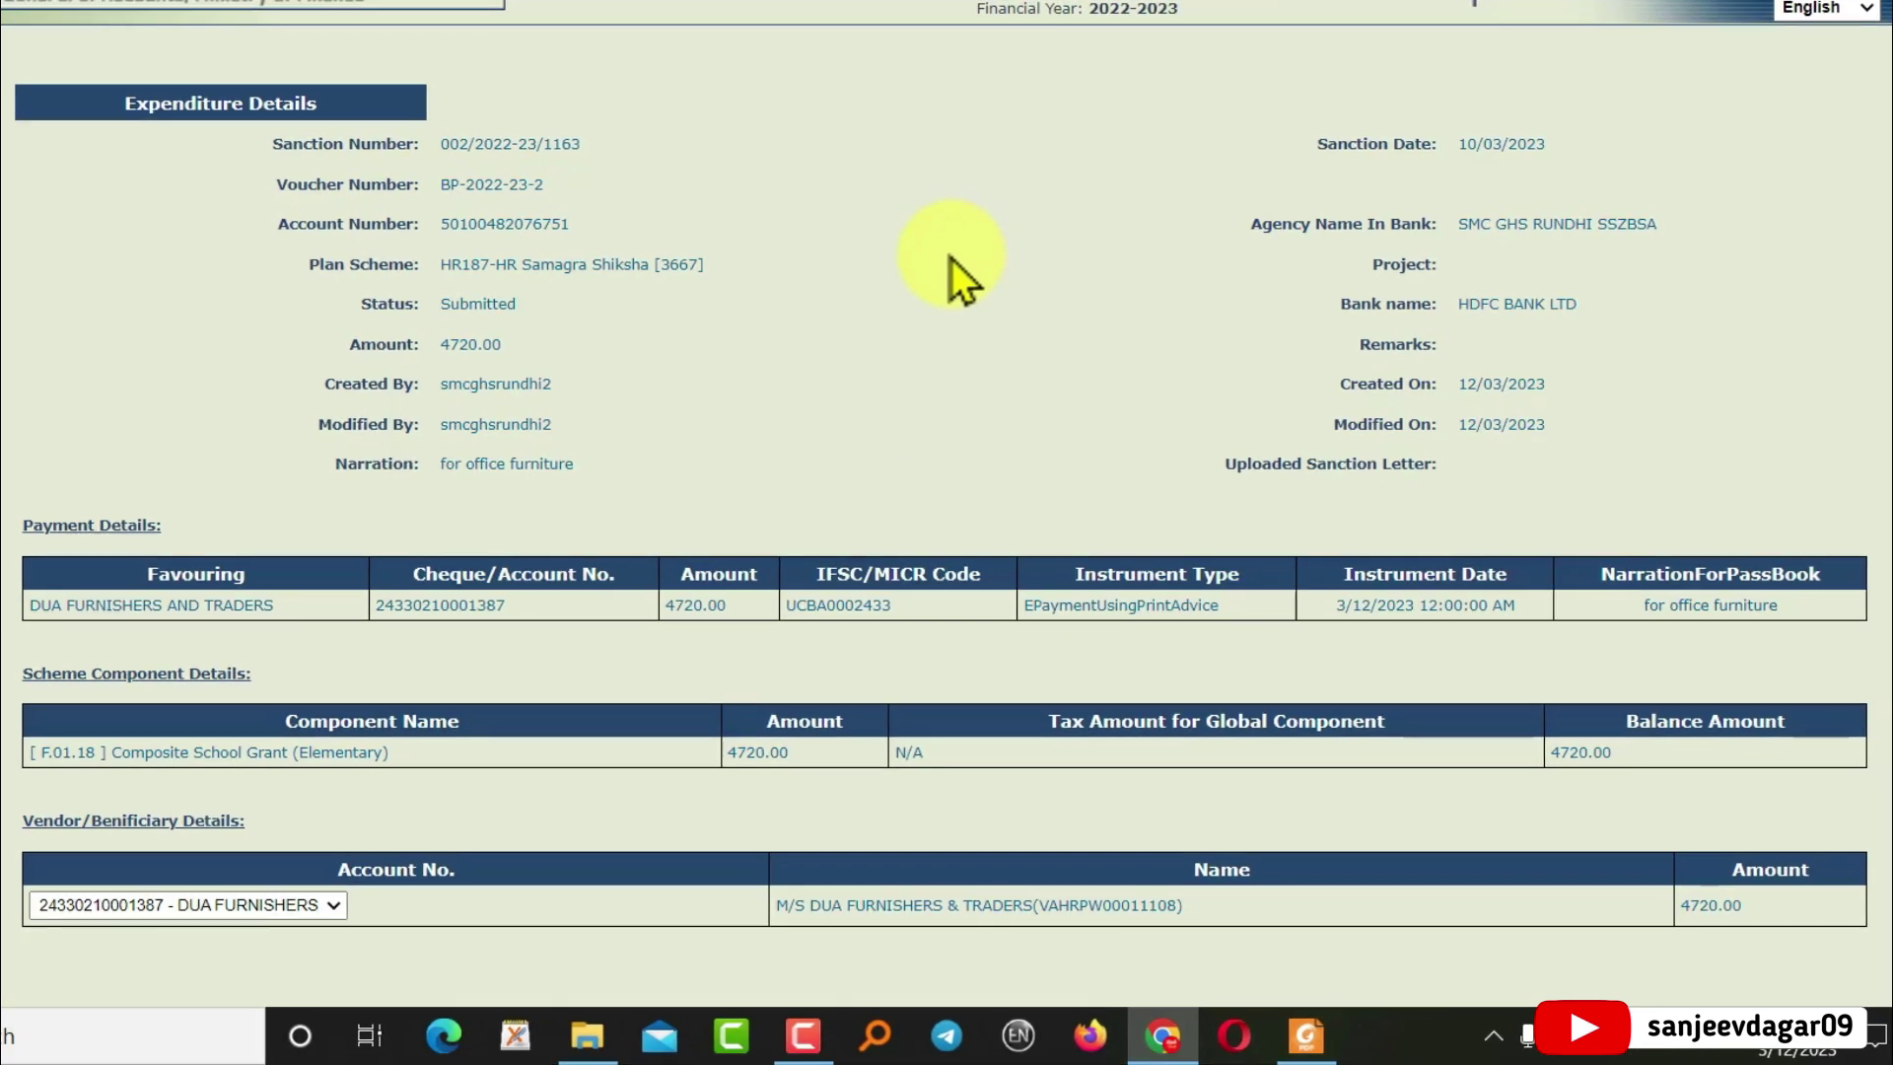
scroll(902, 316, down, 5)
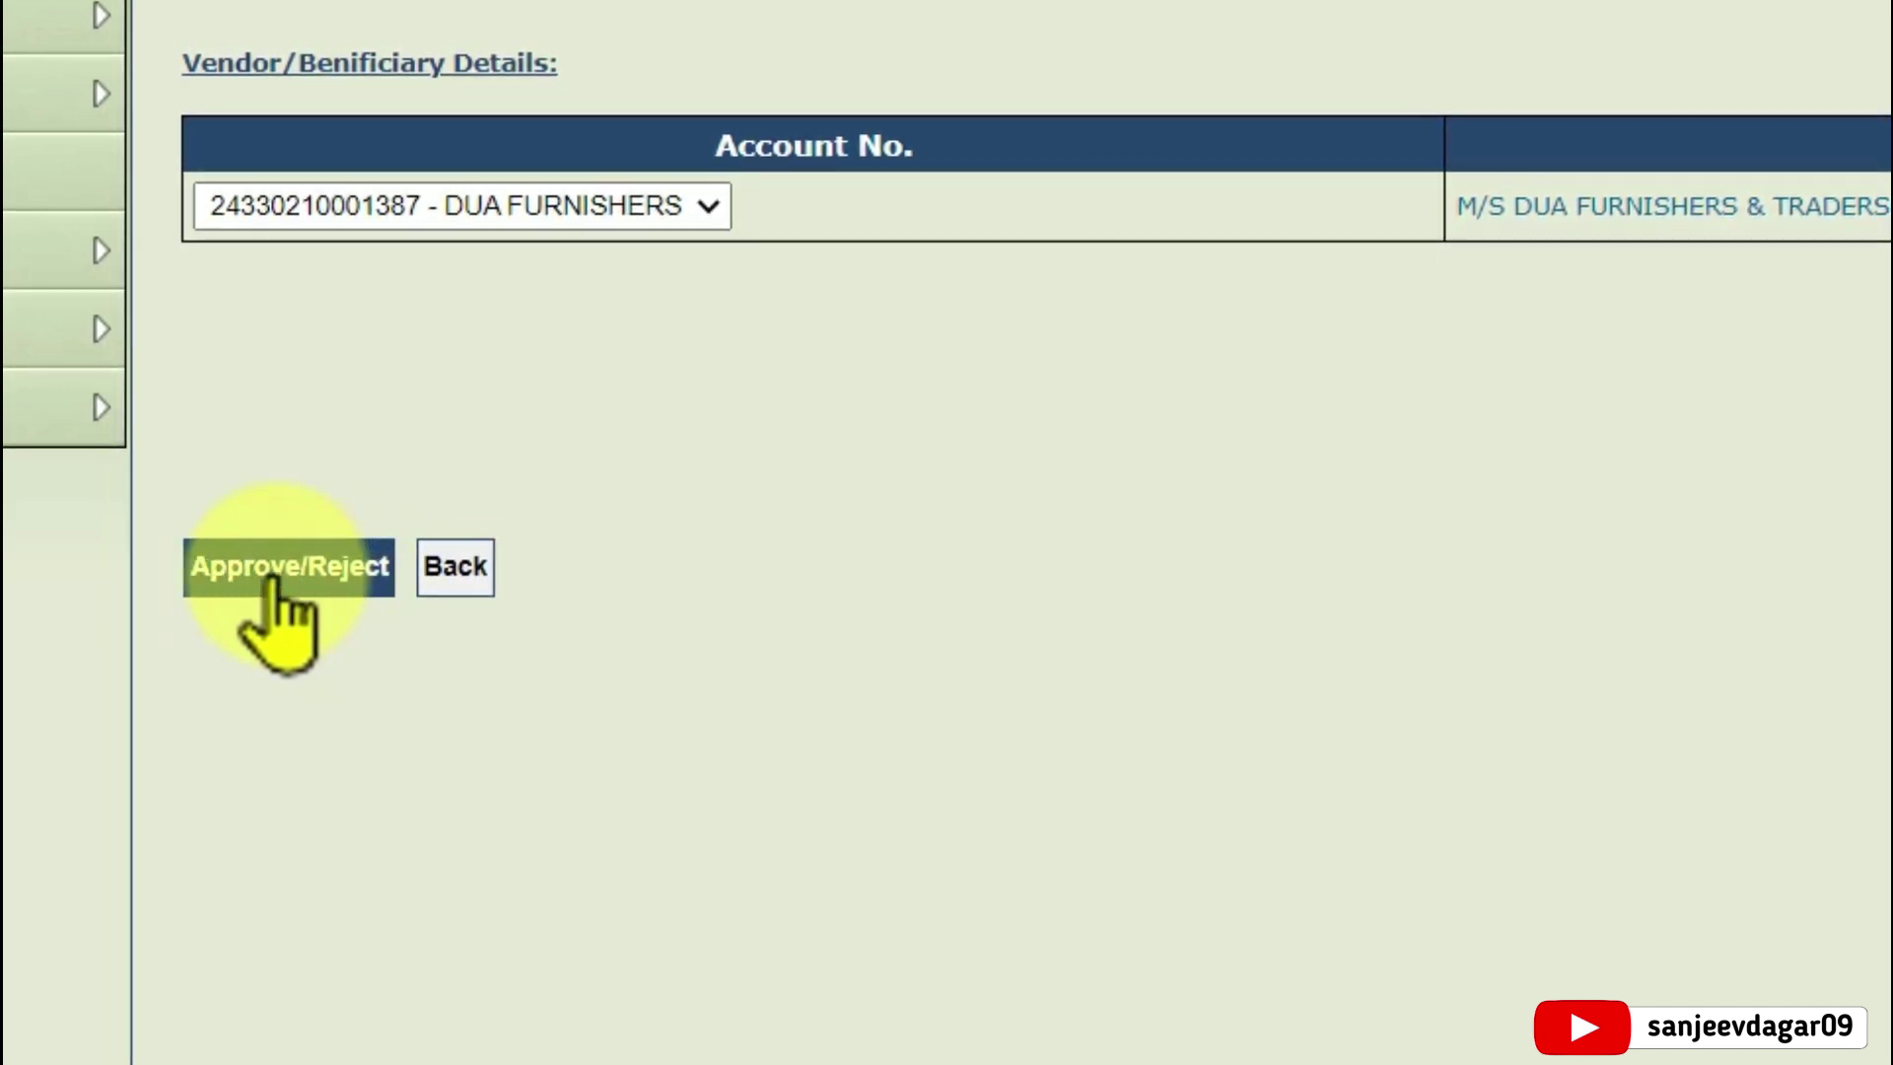
Approve the 4720.00 expenditure with the remark 'its ok' and confirm the prompt
click(269, 572)
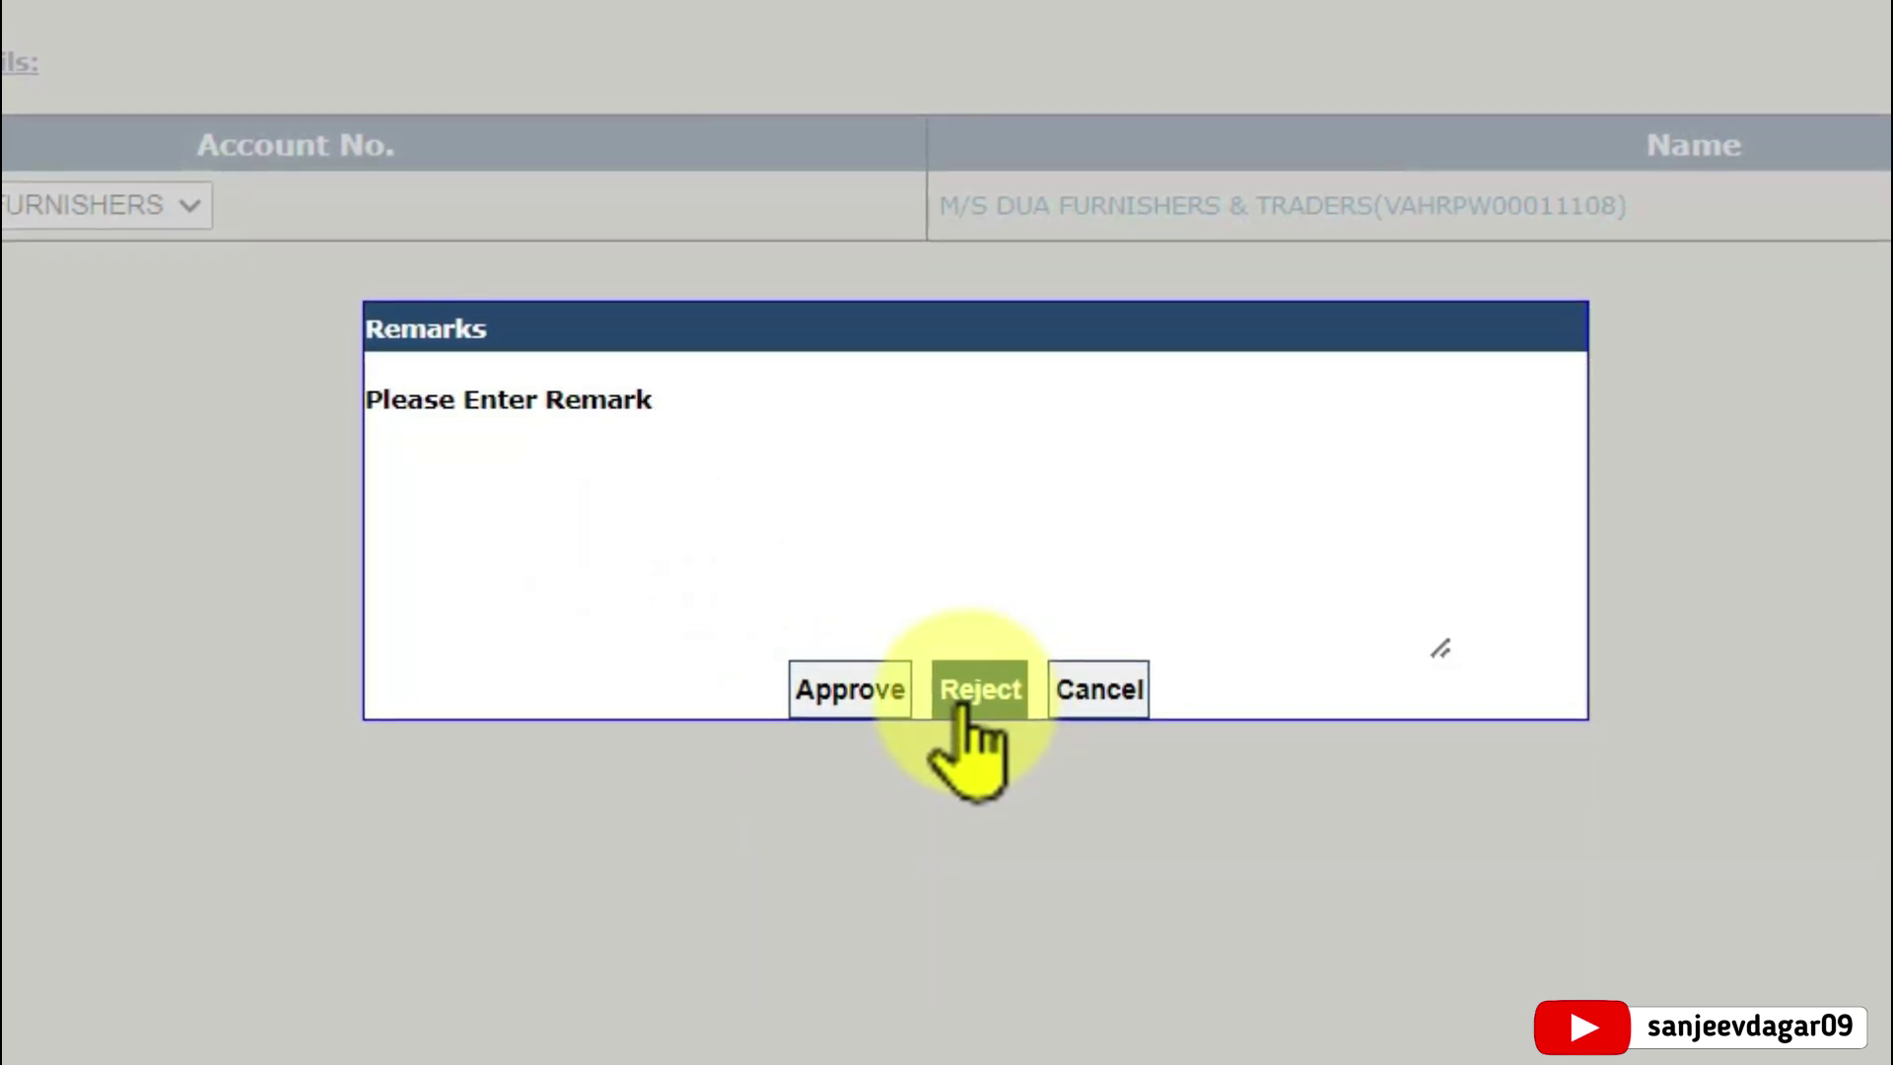
click(550, 437)
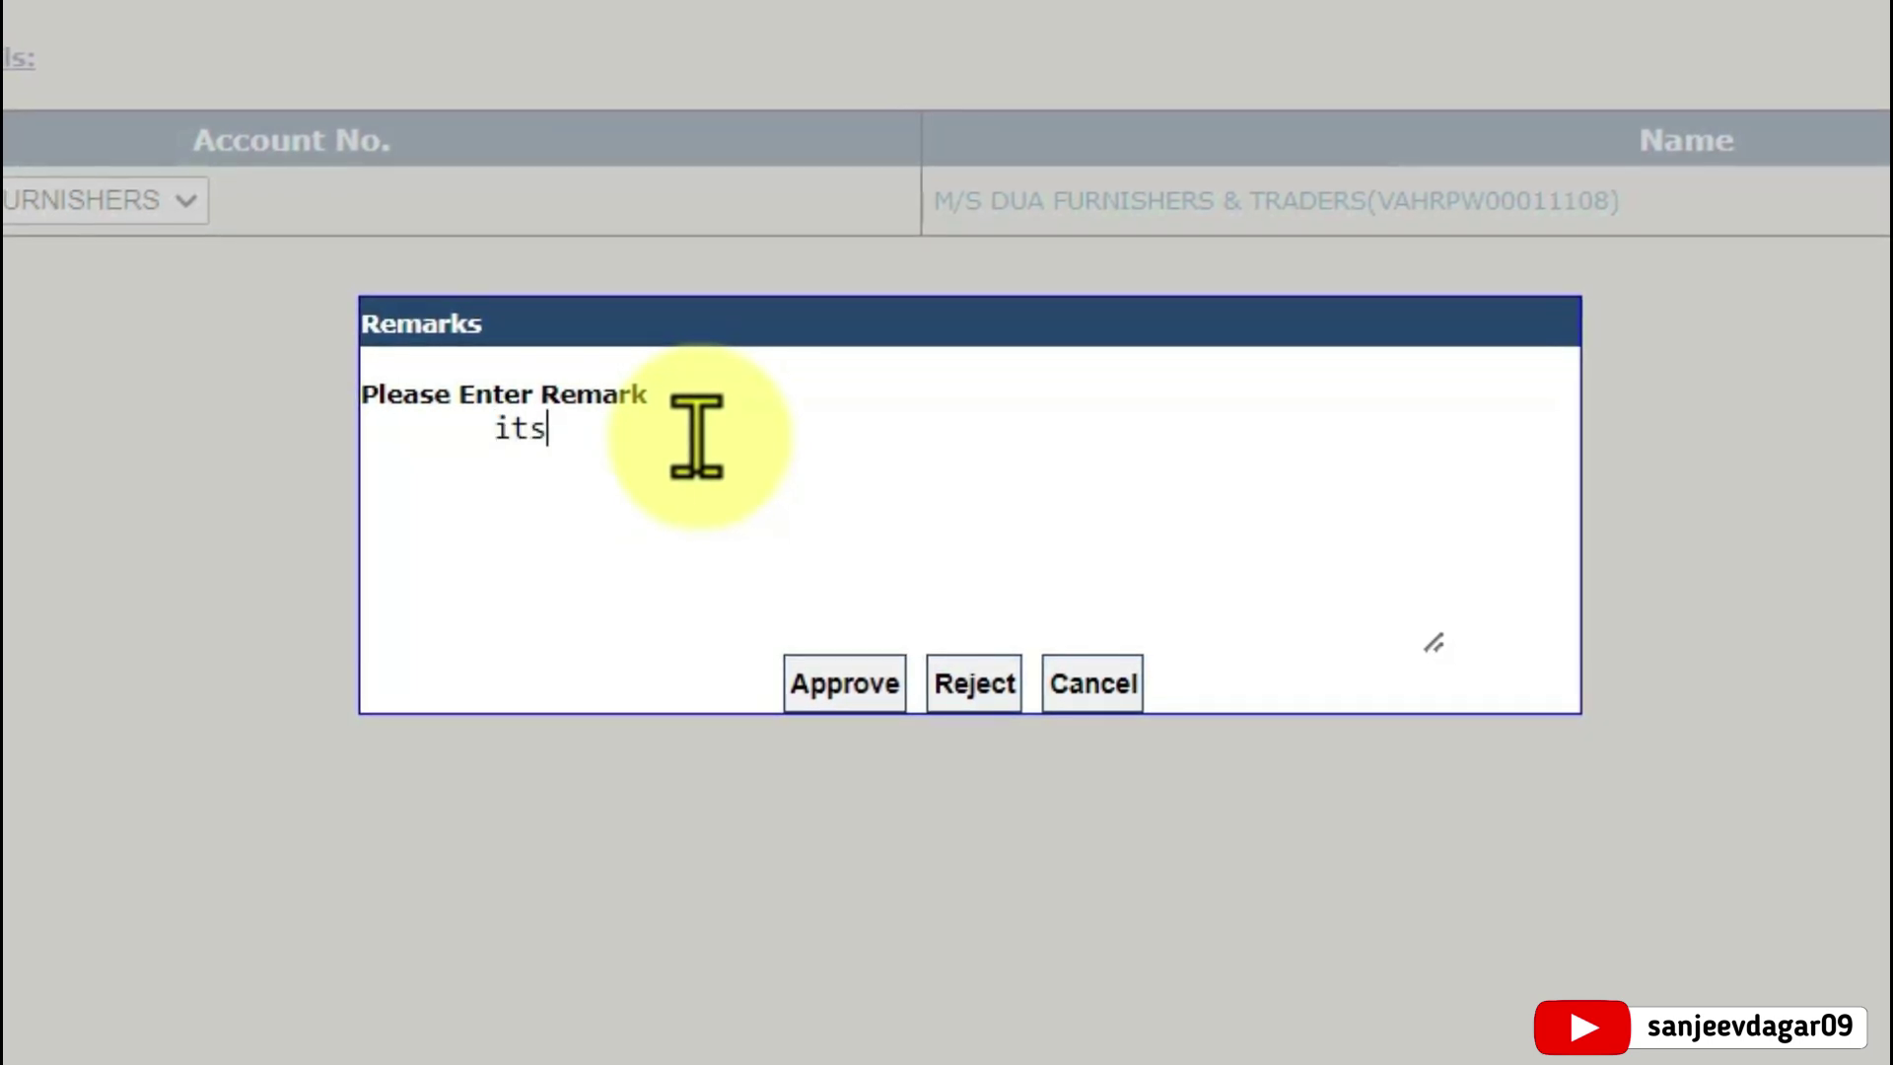
text(its ok)
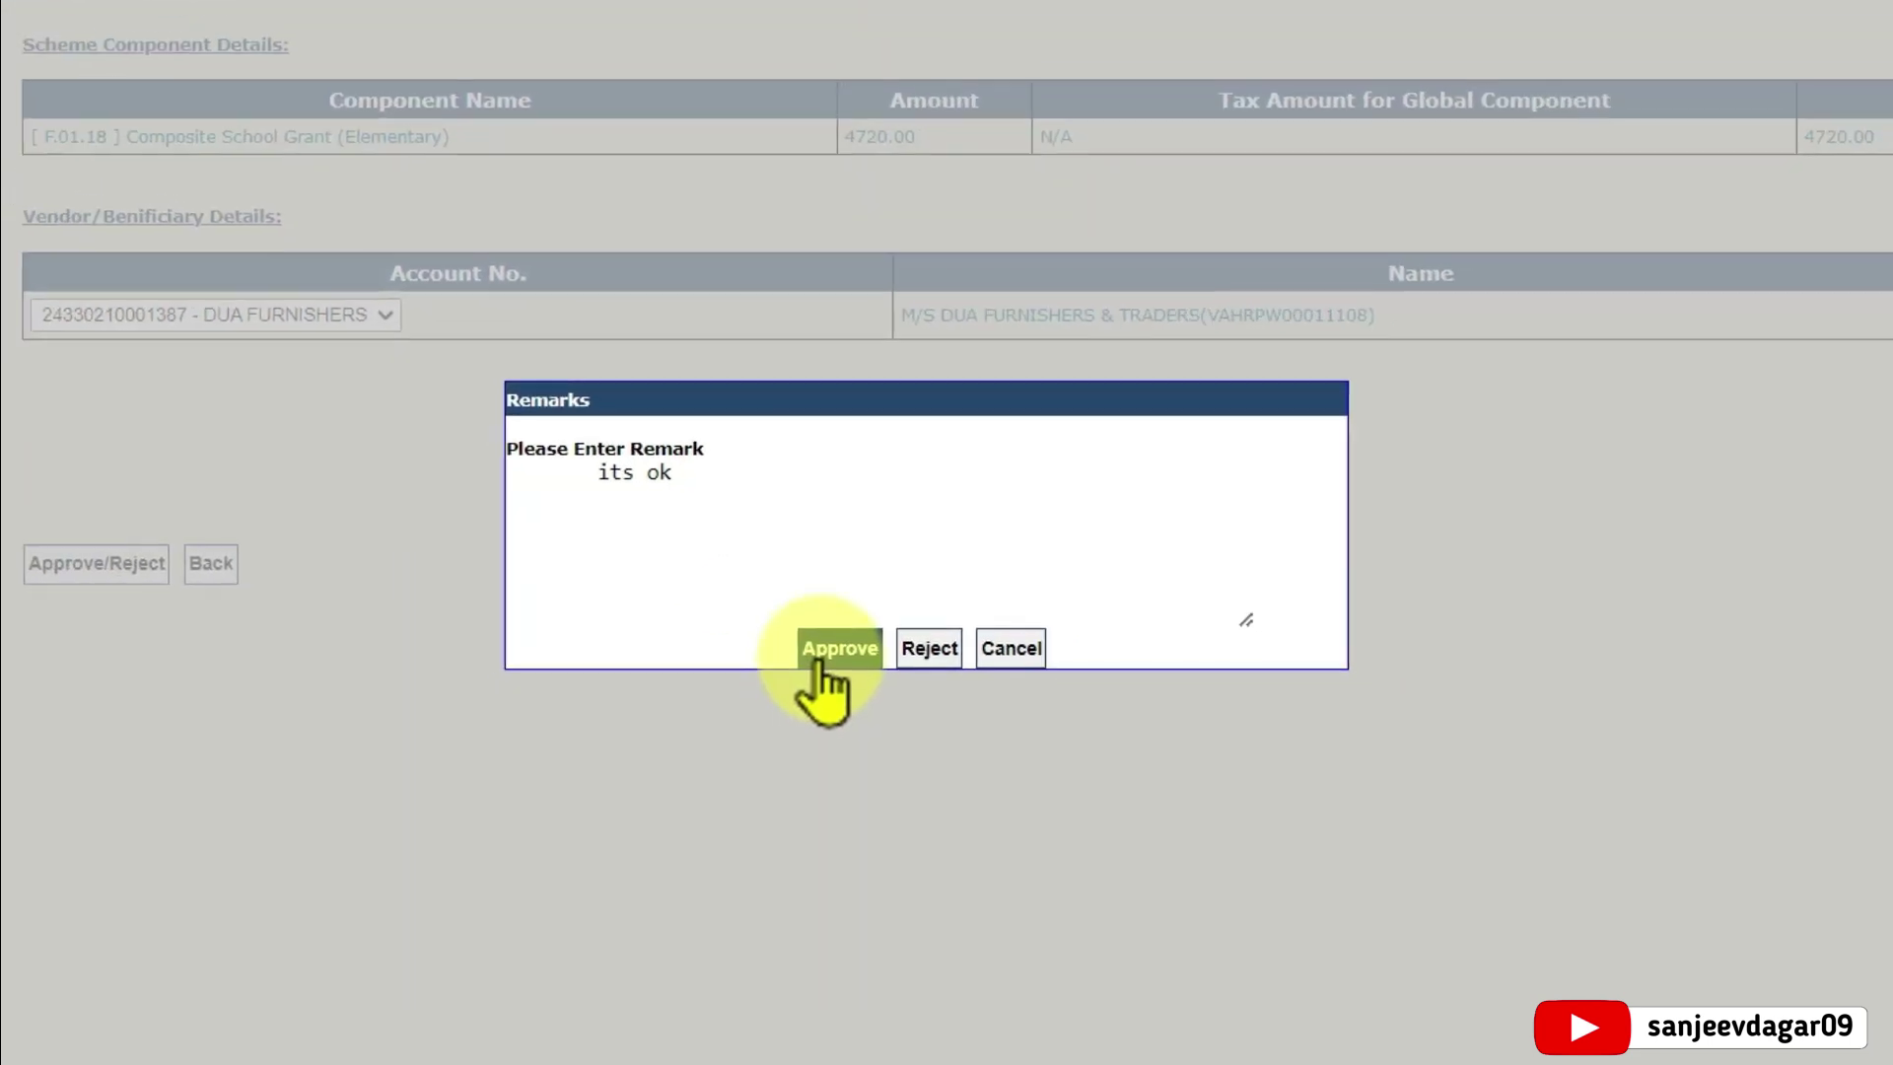
click(815, 659)
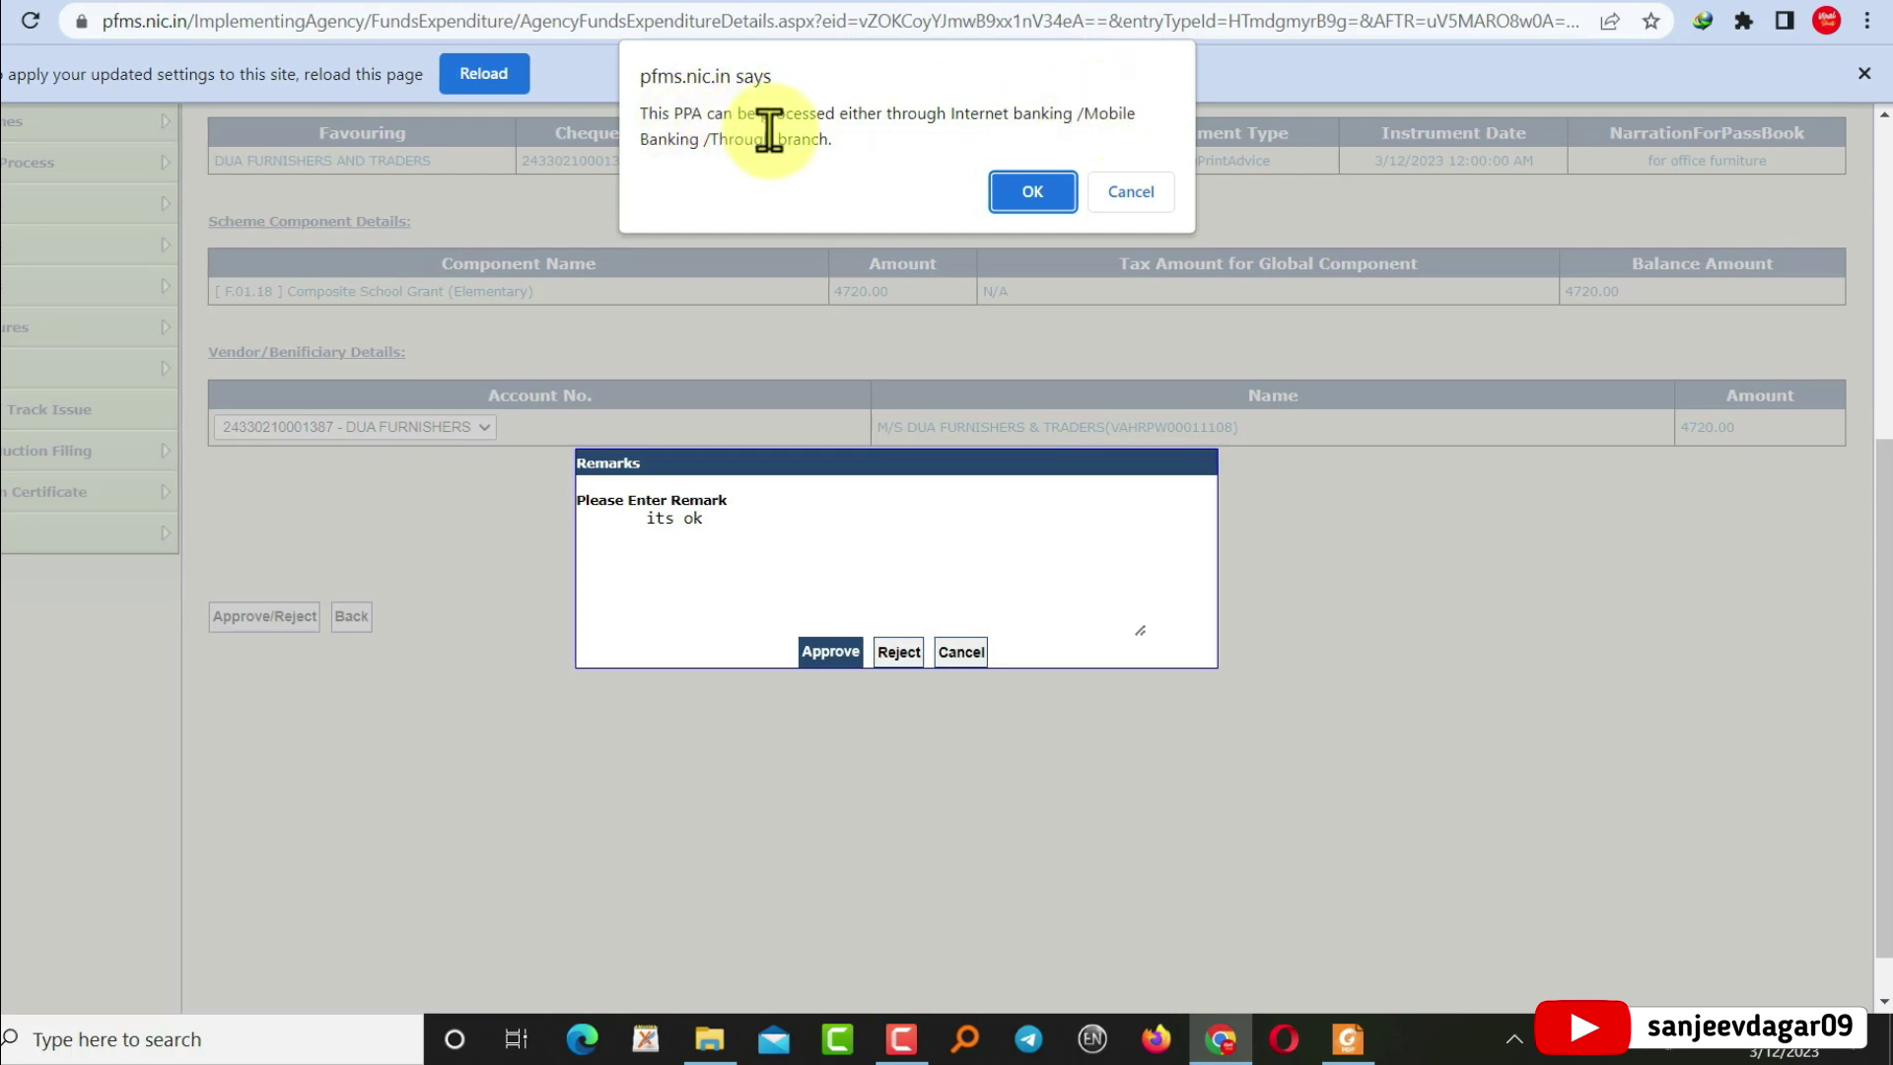
click(1029, 196)
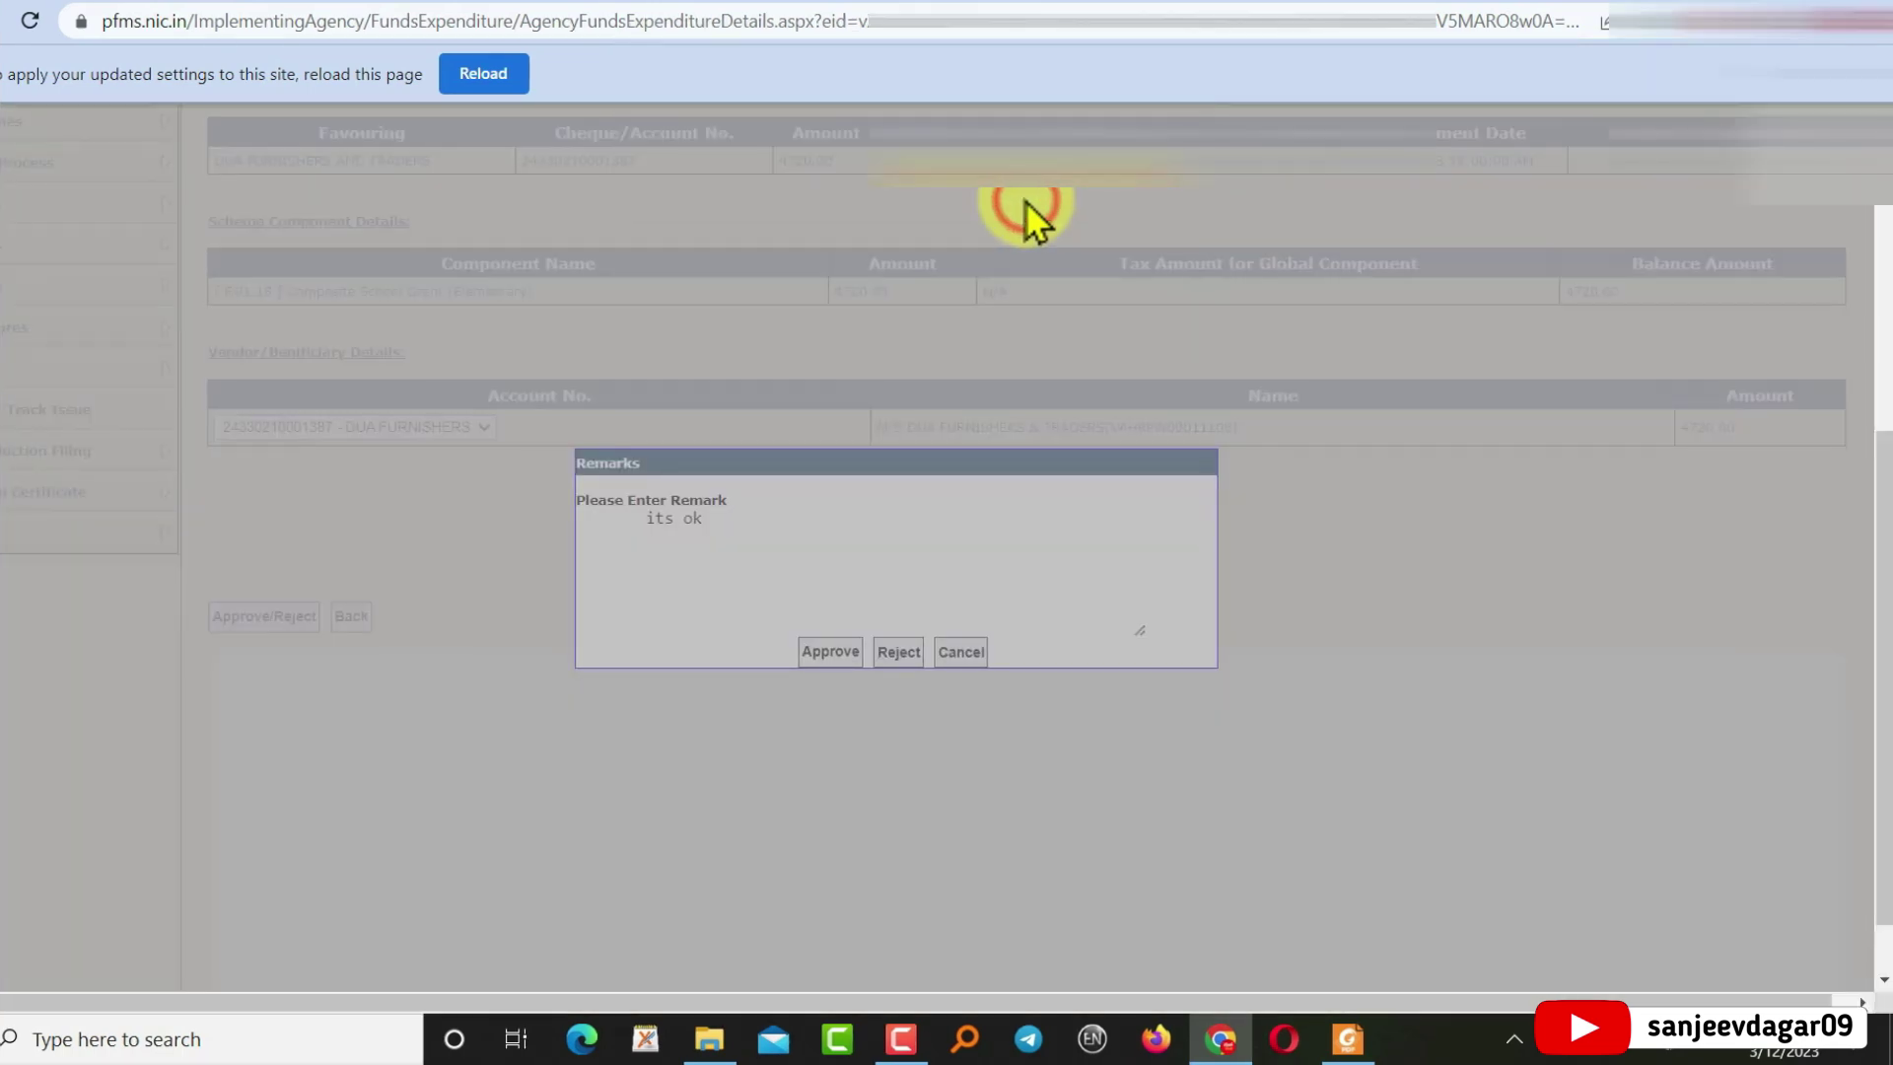
scroll(996, 434, down, 4)
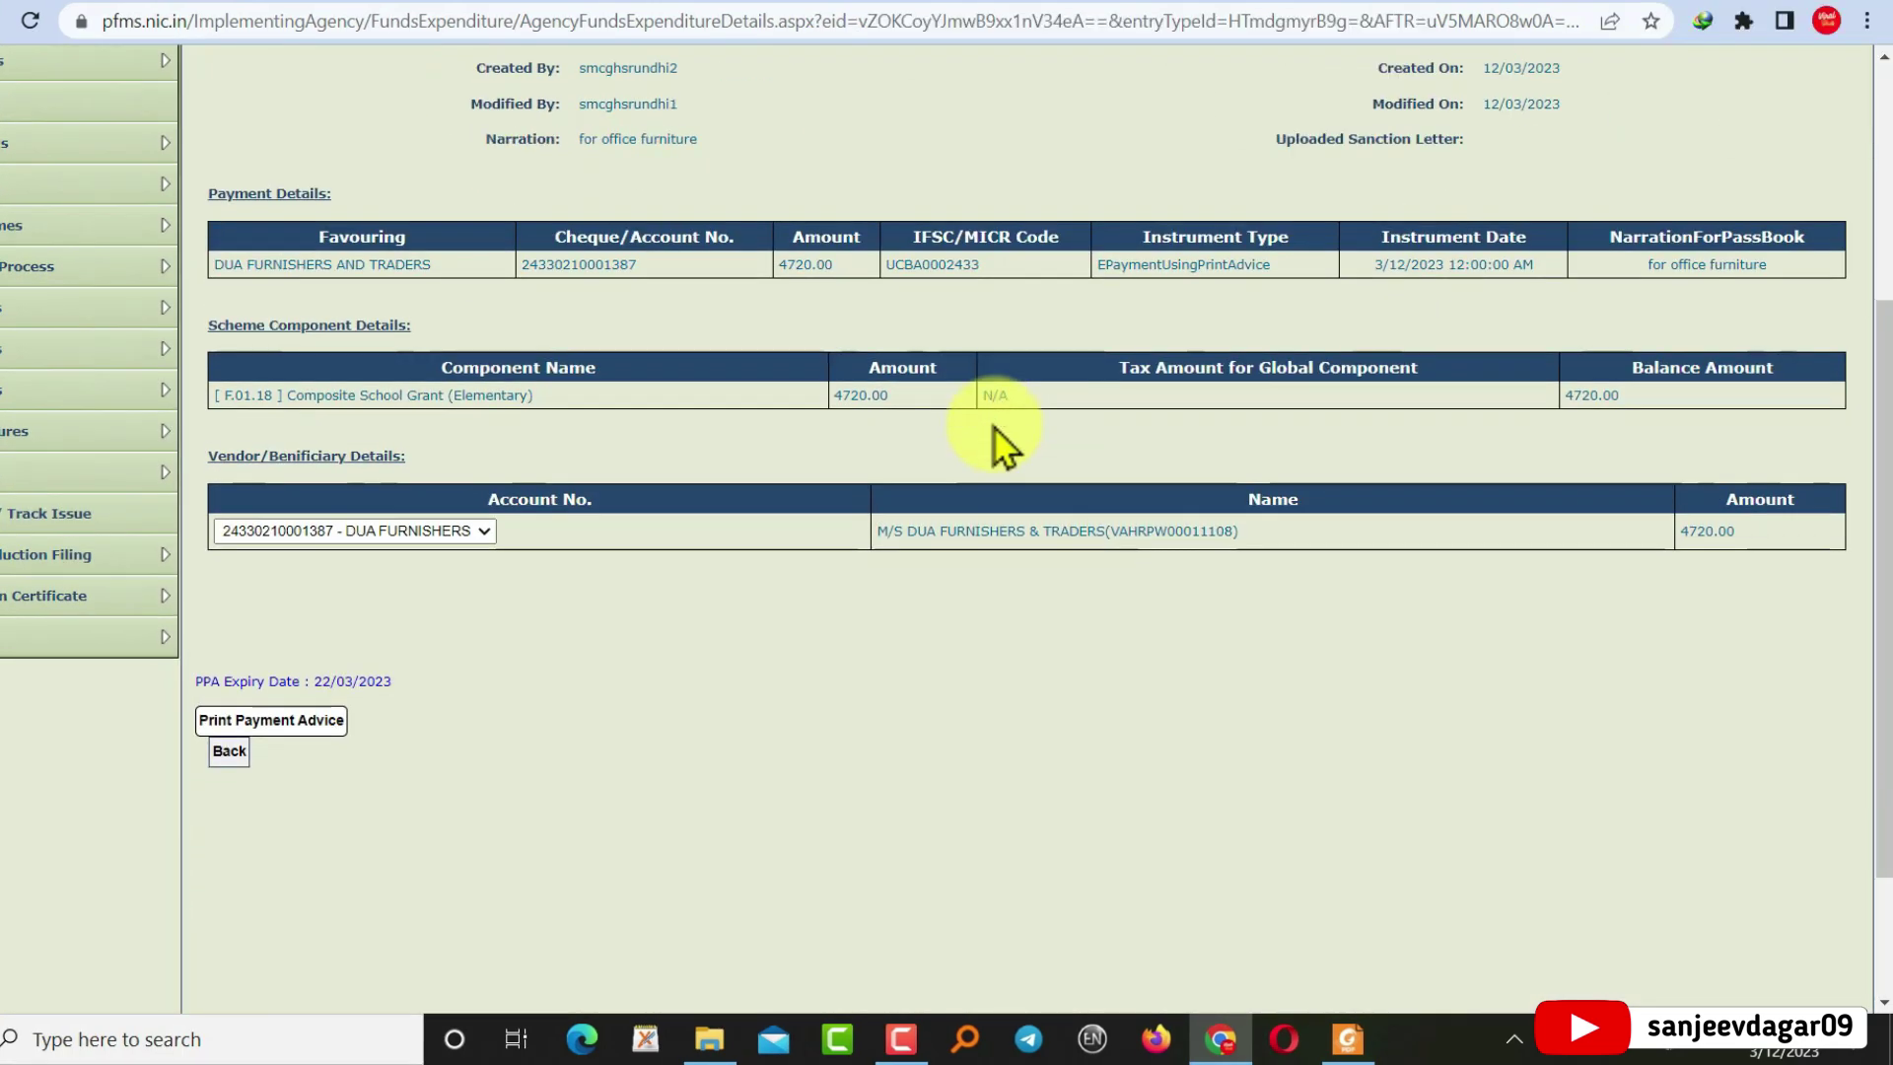
scroll(998, 439, down, 3)
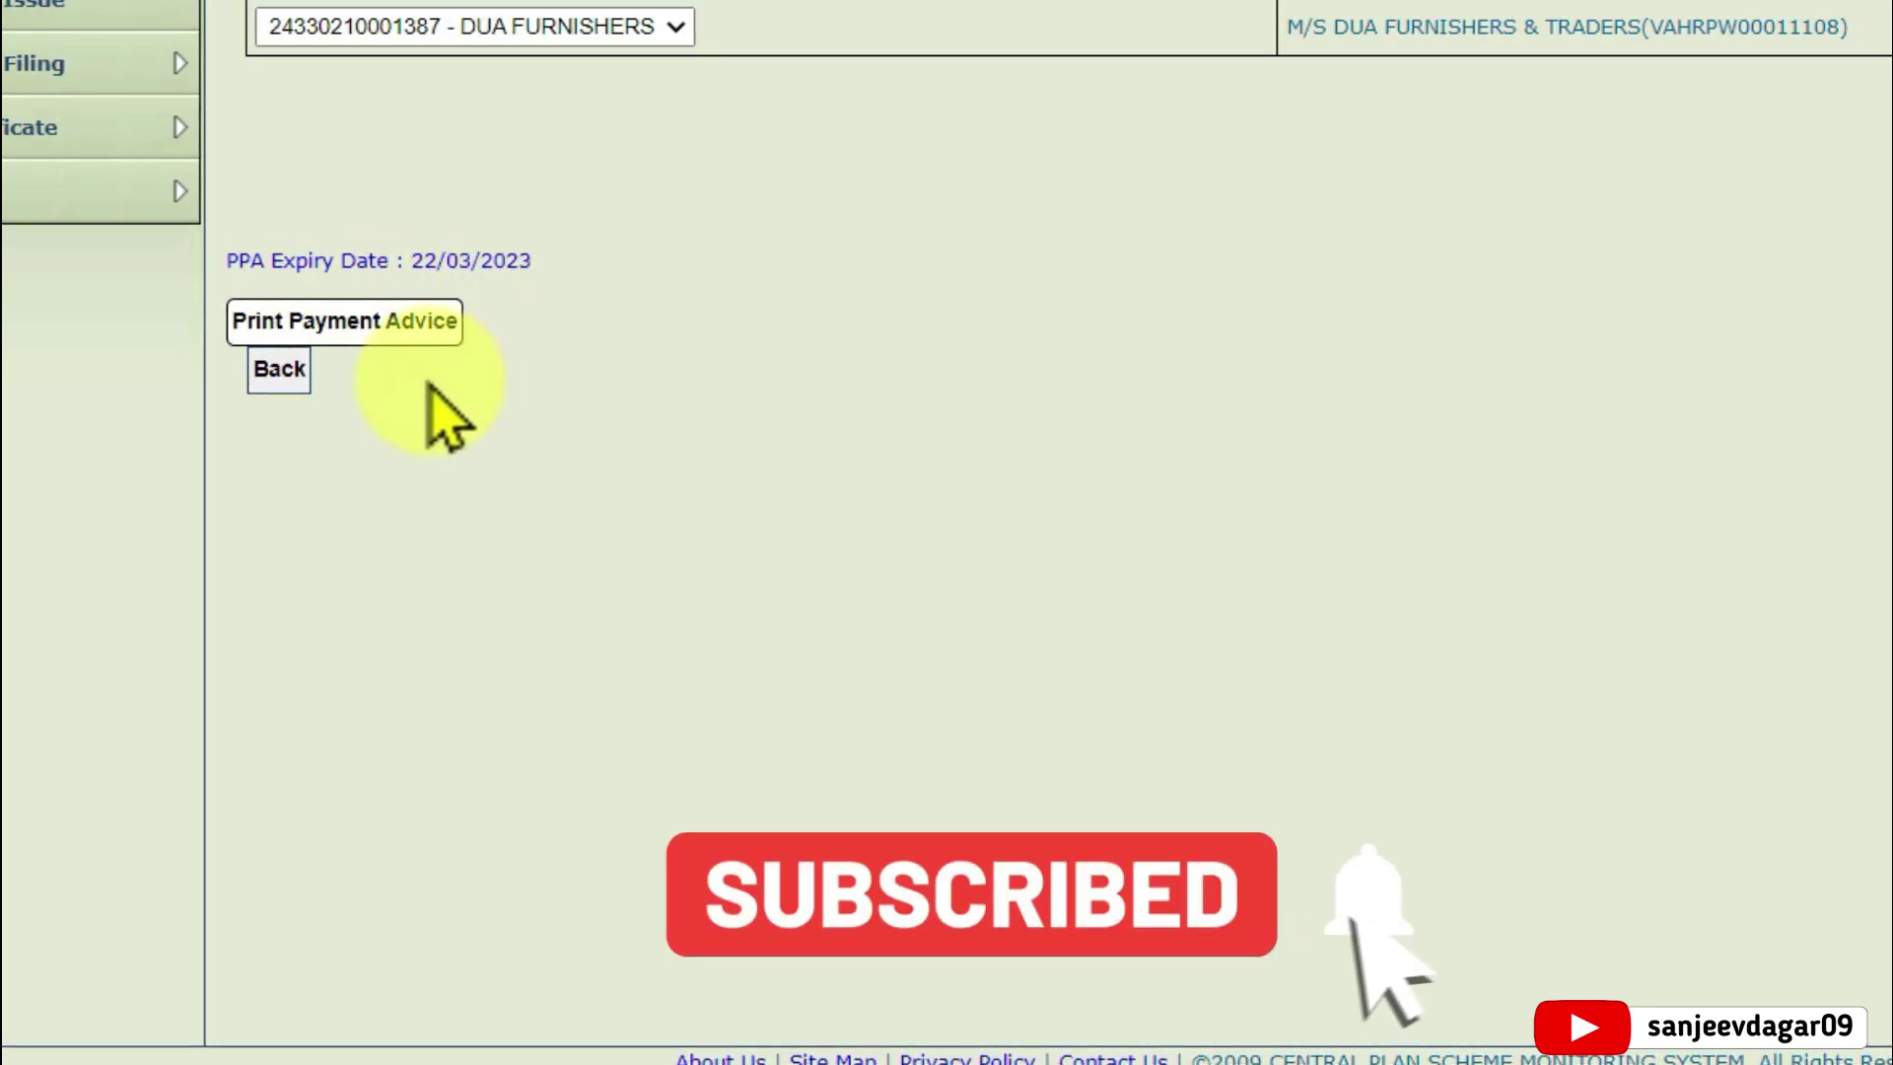
Print the payment advice and always allow pop-ups from pfms.nic.in once it is blocked
click(367, 324)
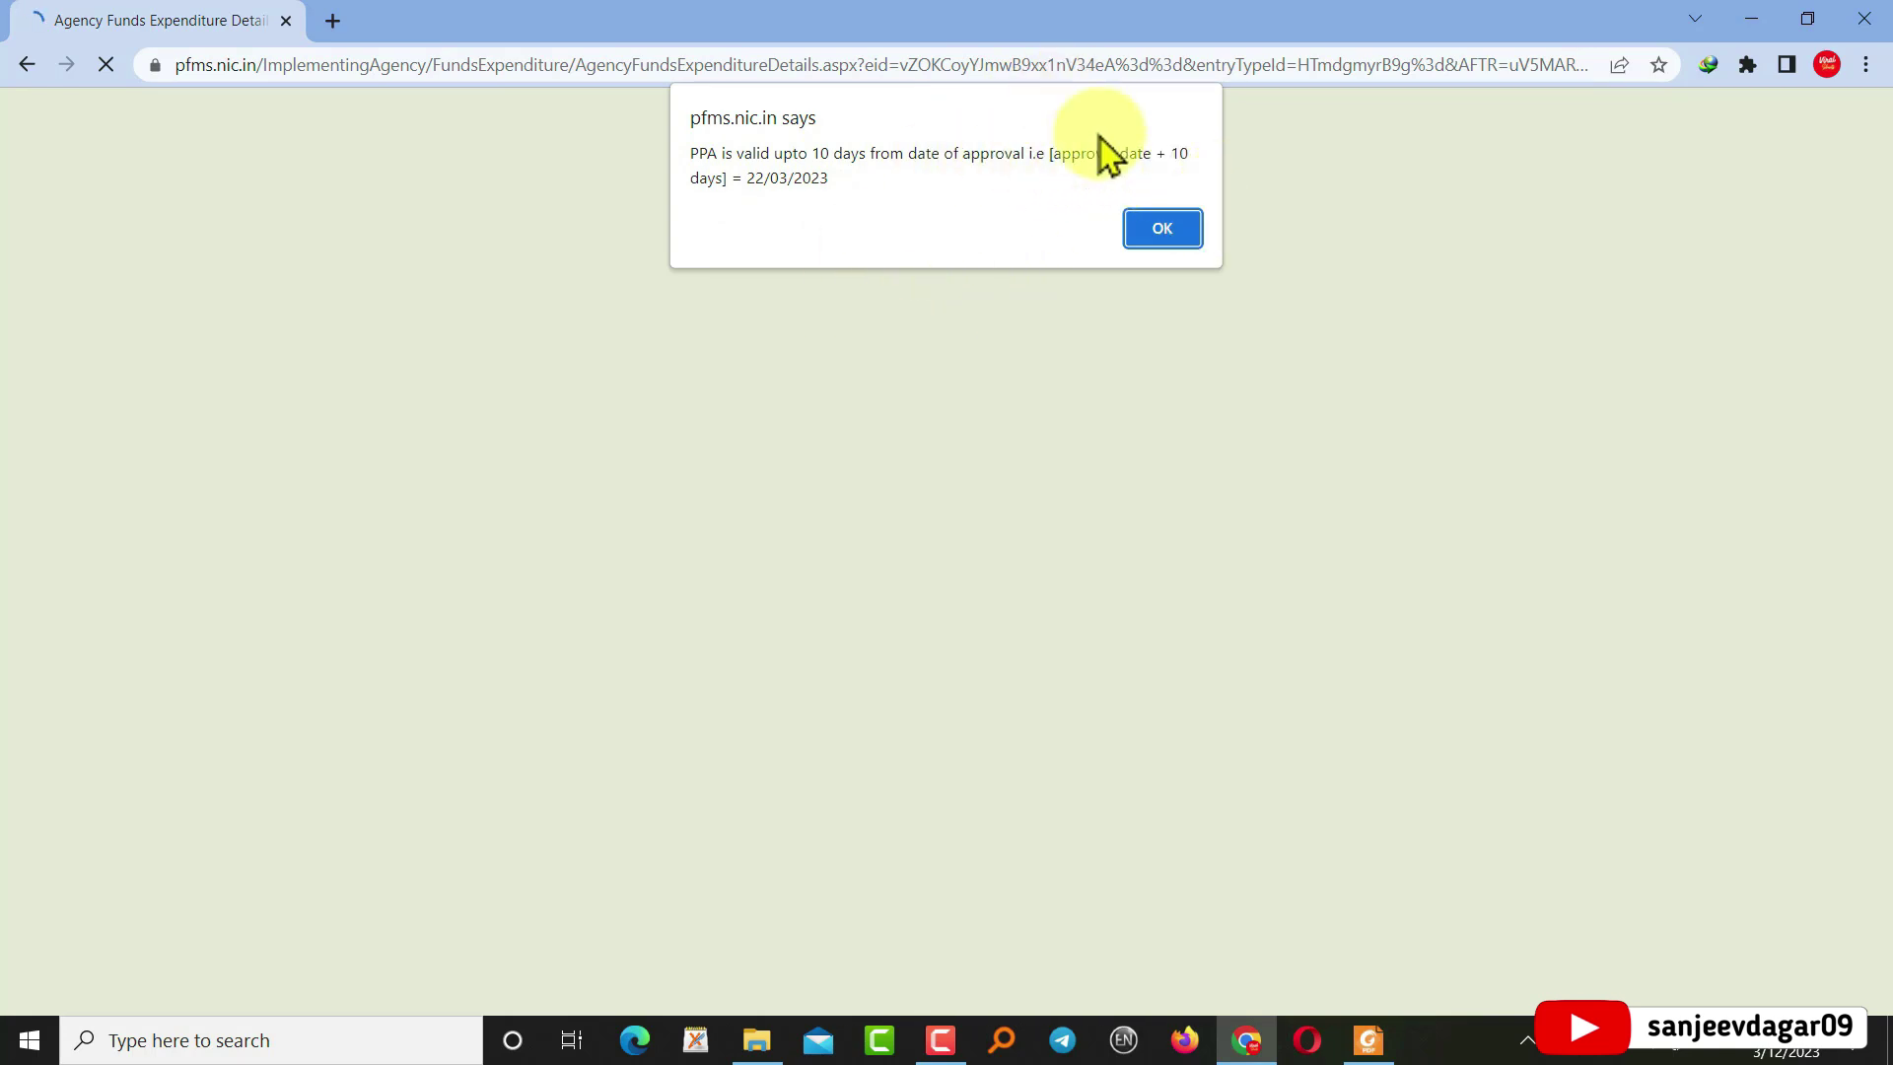
click(1163, 229)
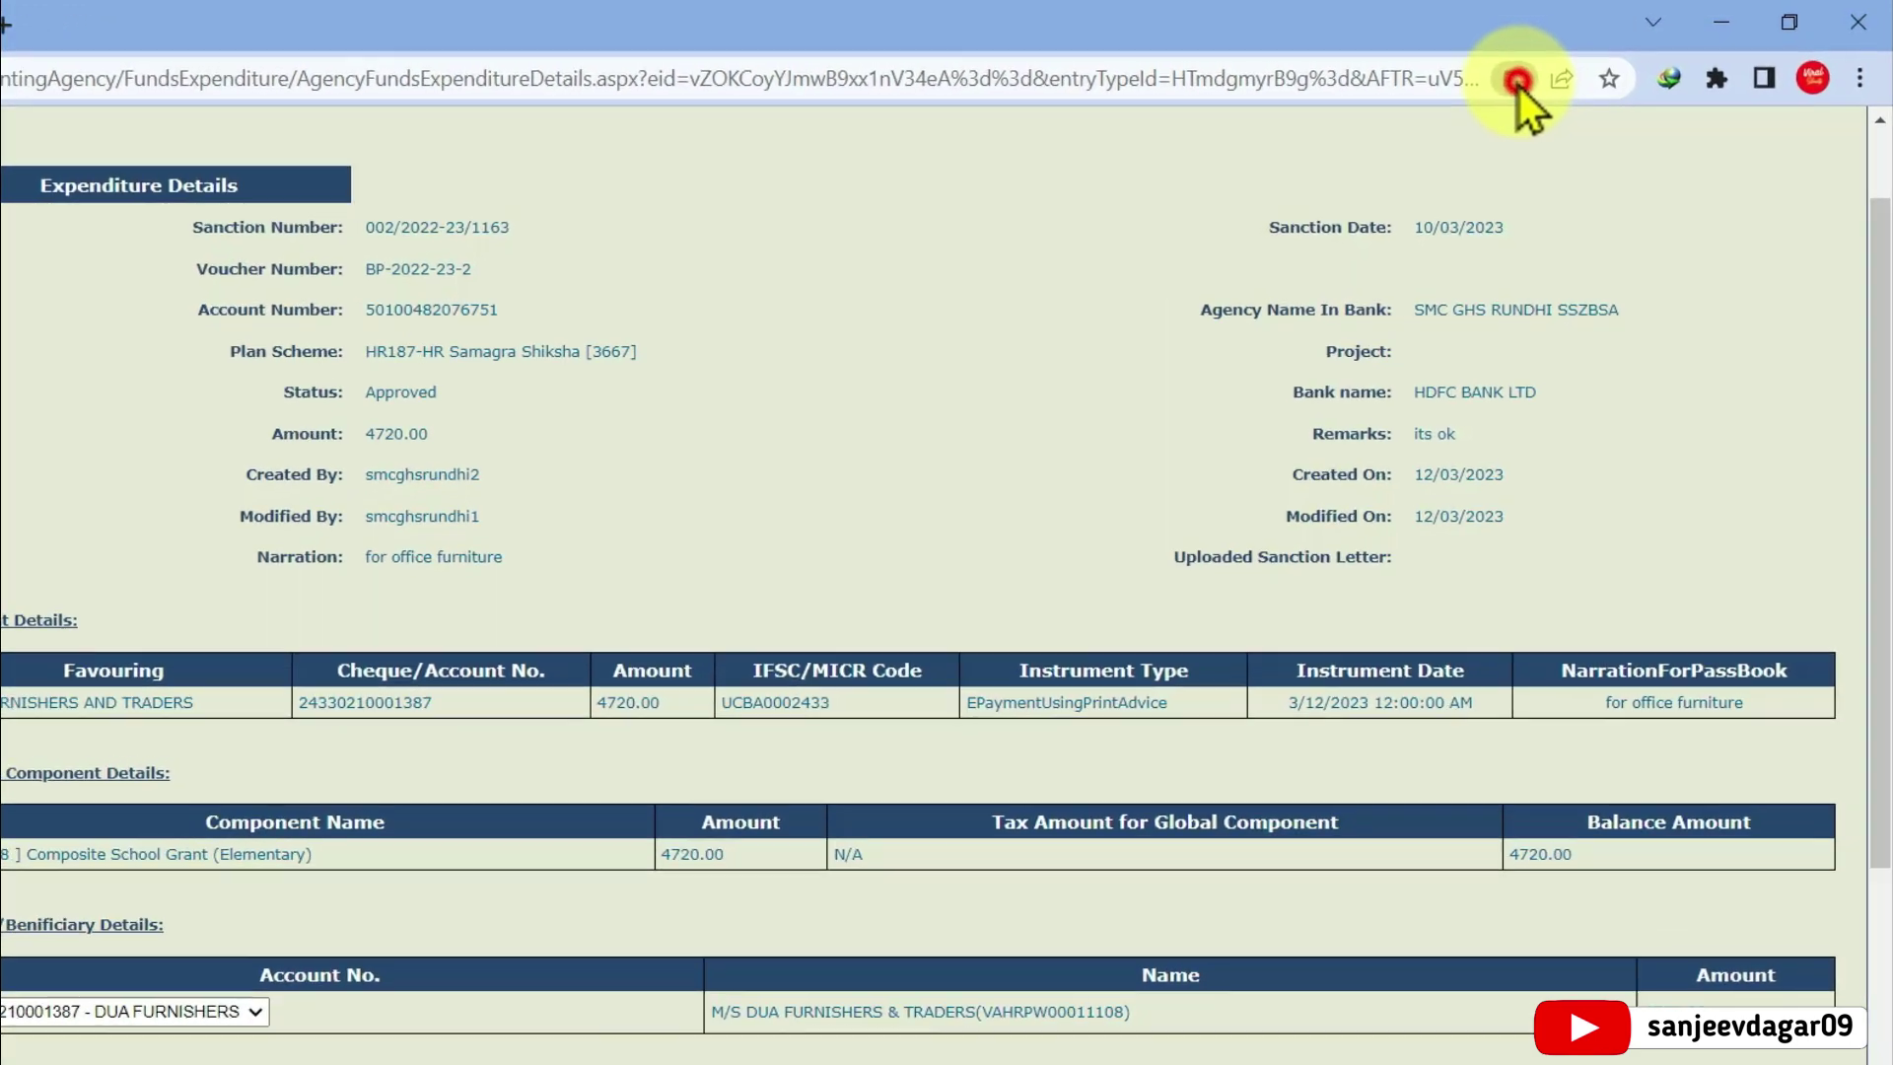
click(1517, 81)
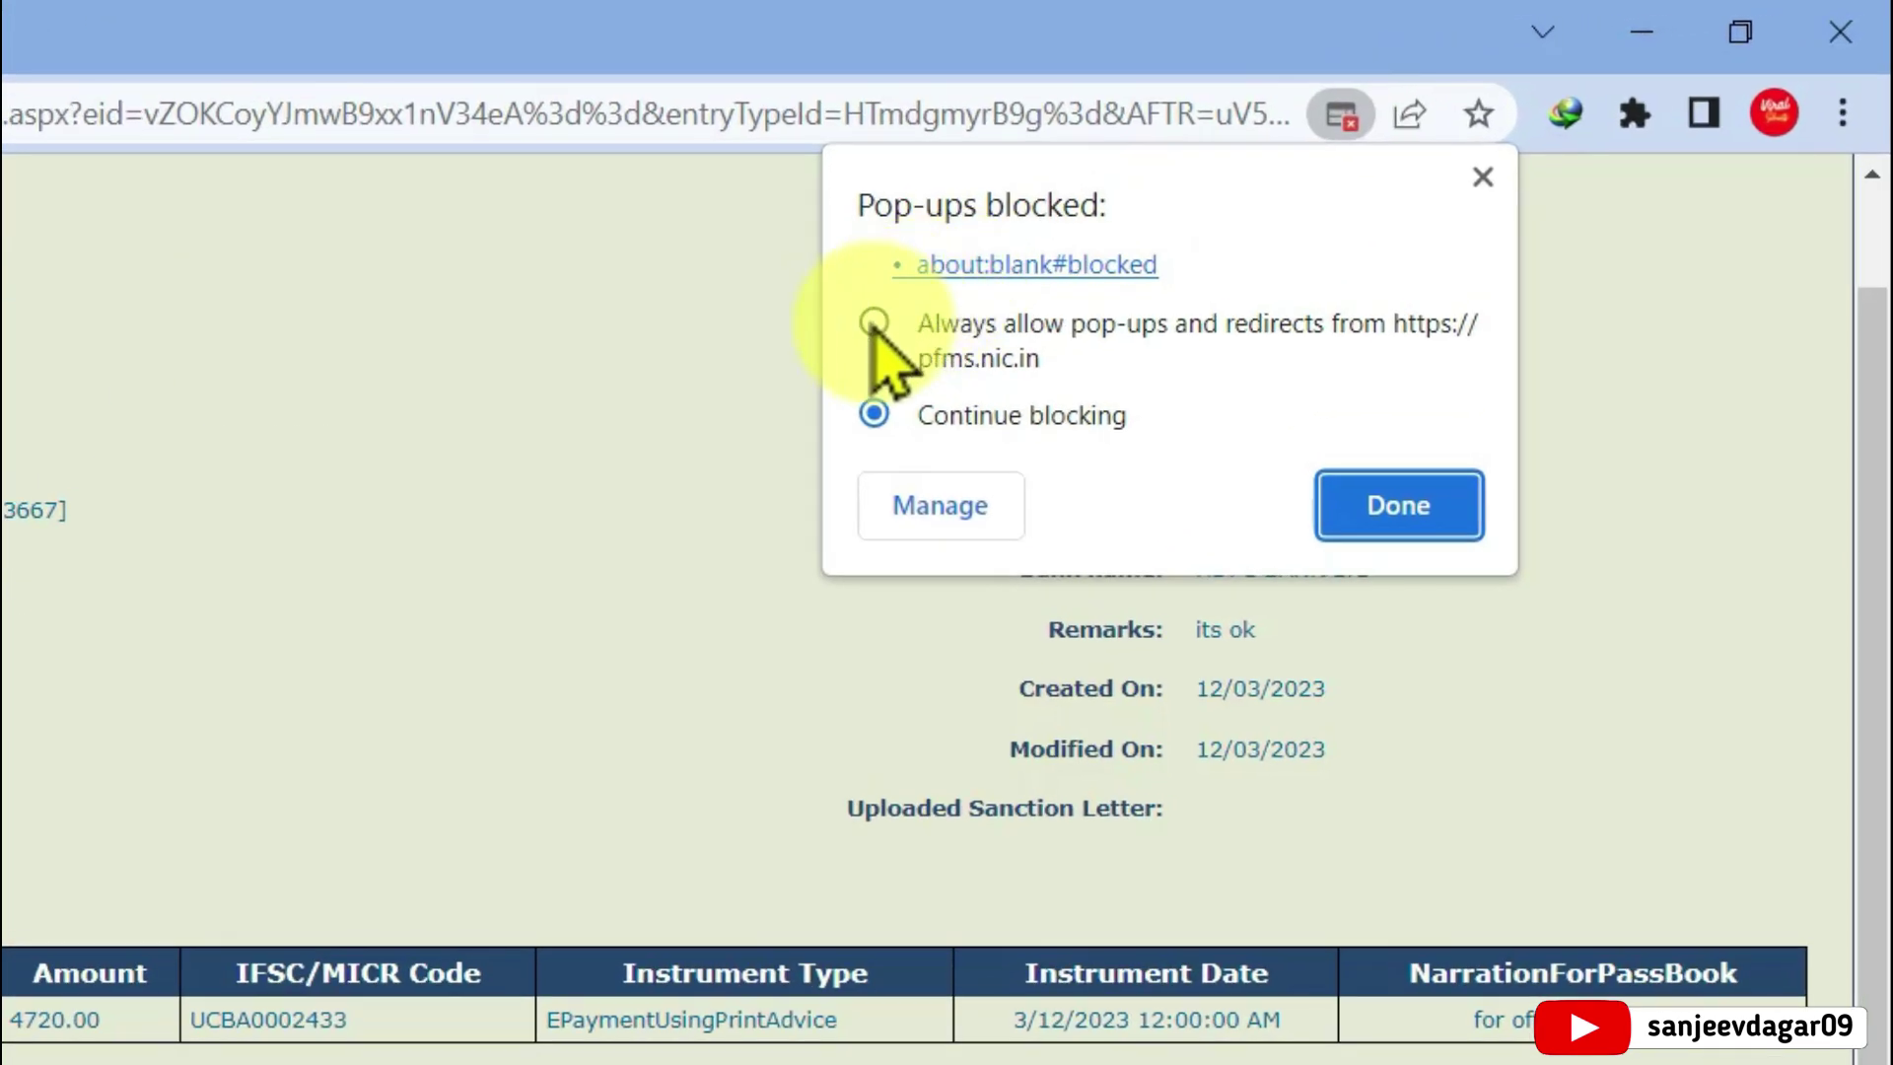
click(873, 324)
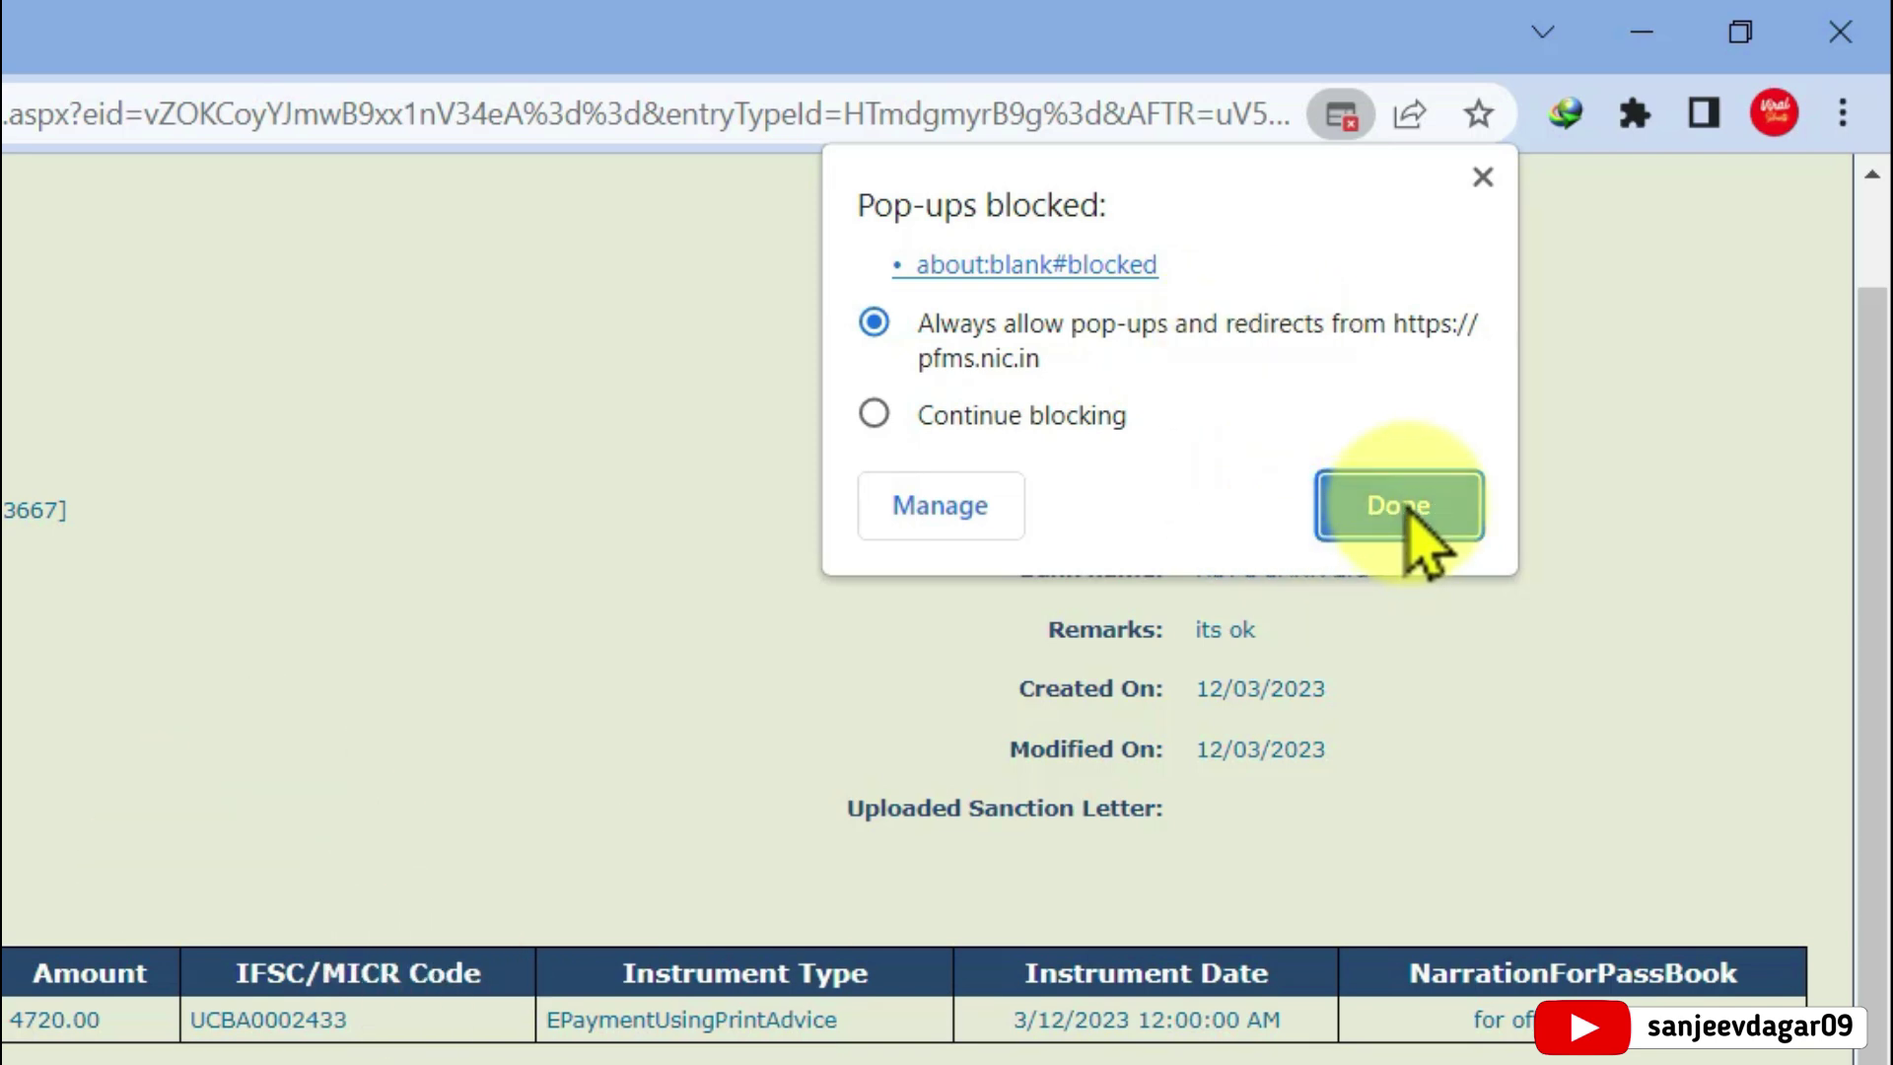
click(1408, 508)
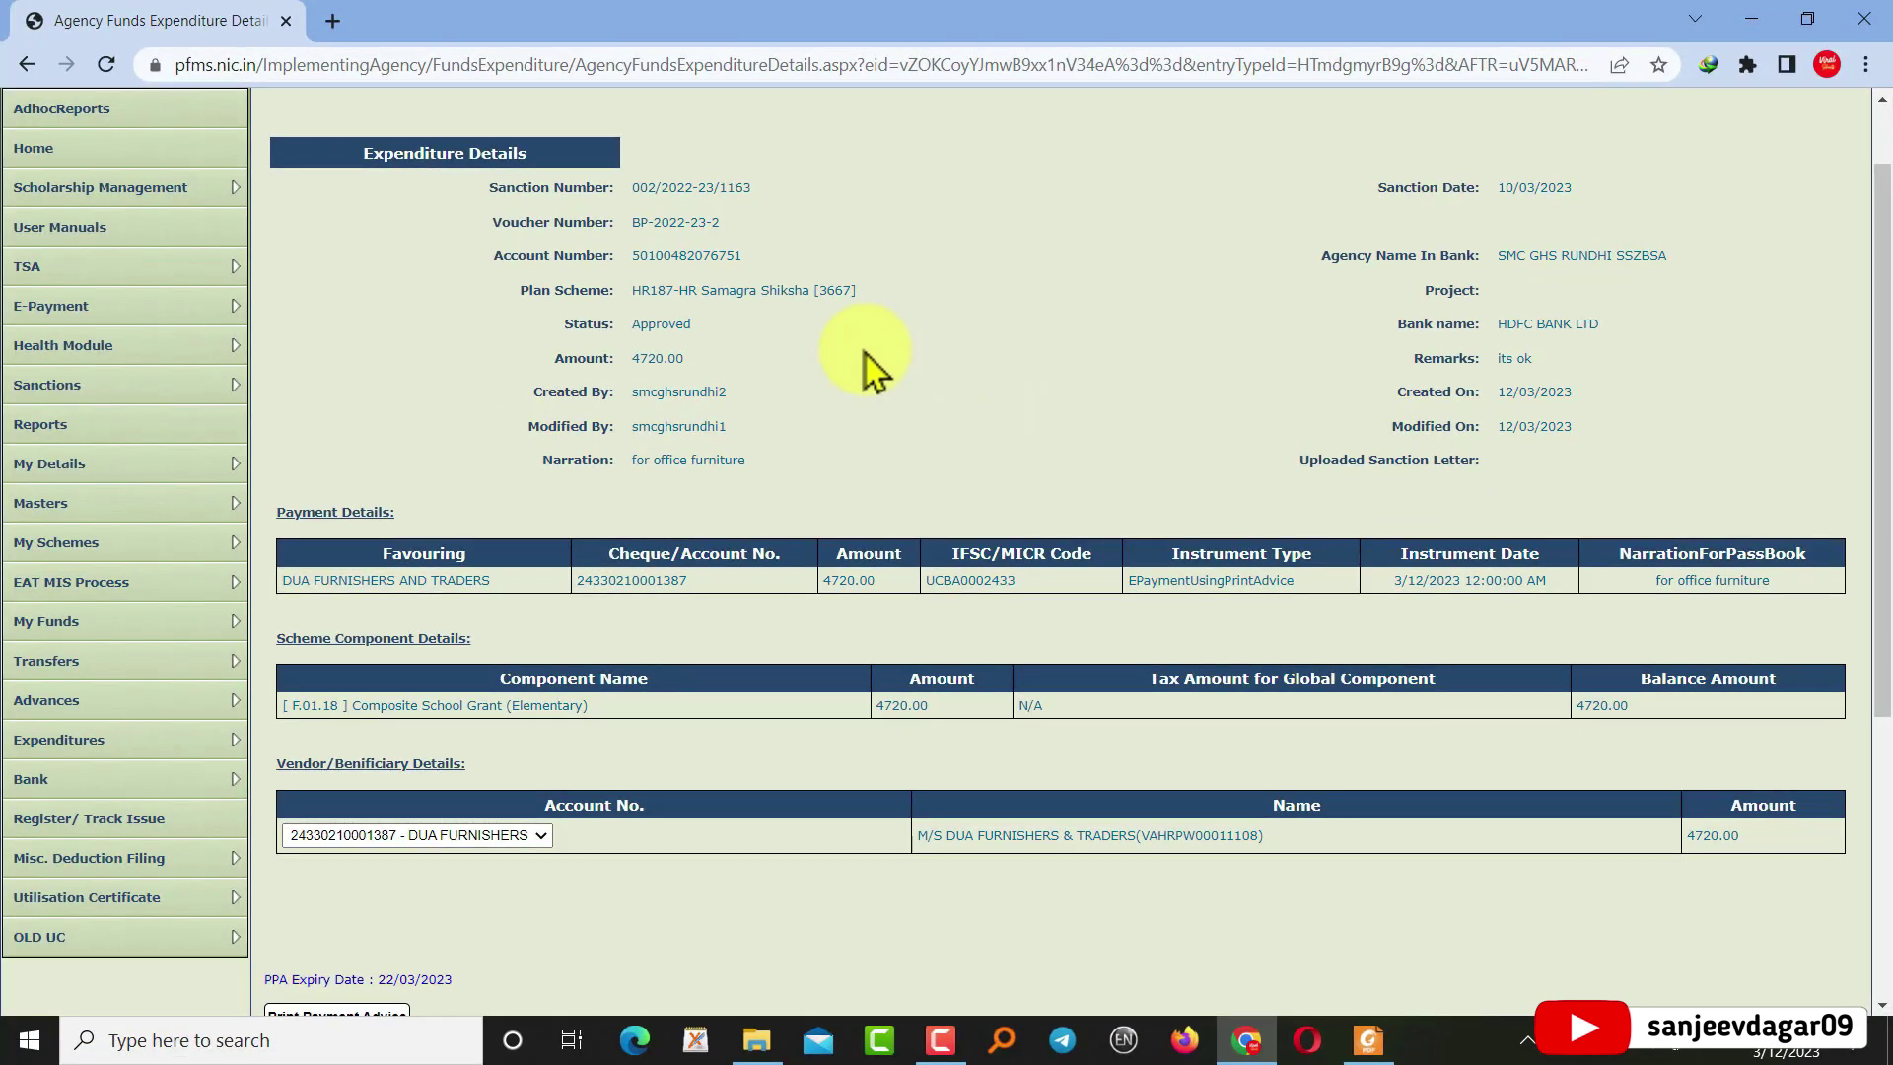
scroll(747, 582, down, 3)
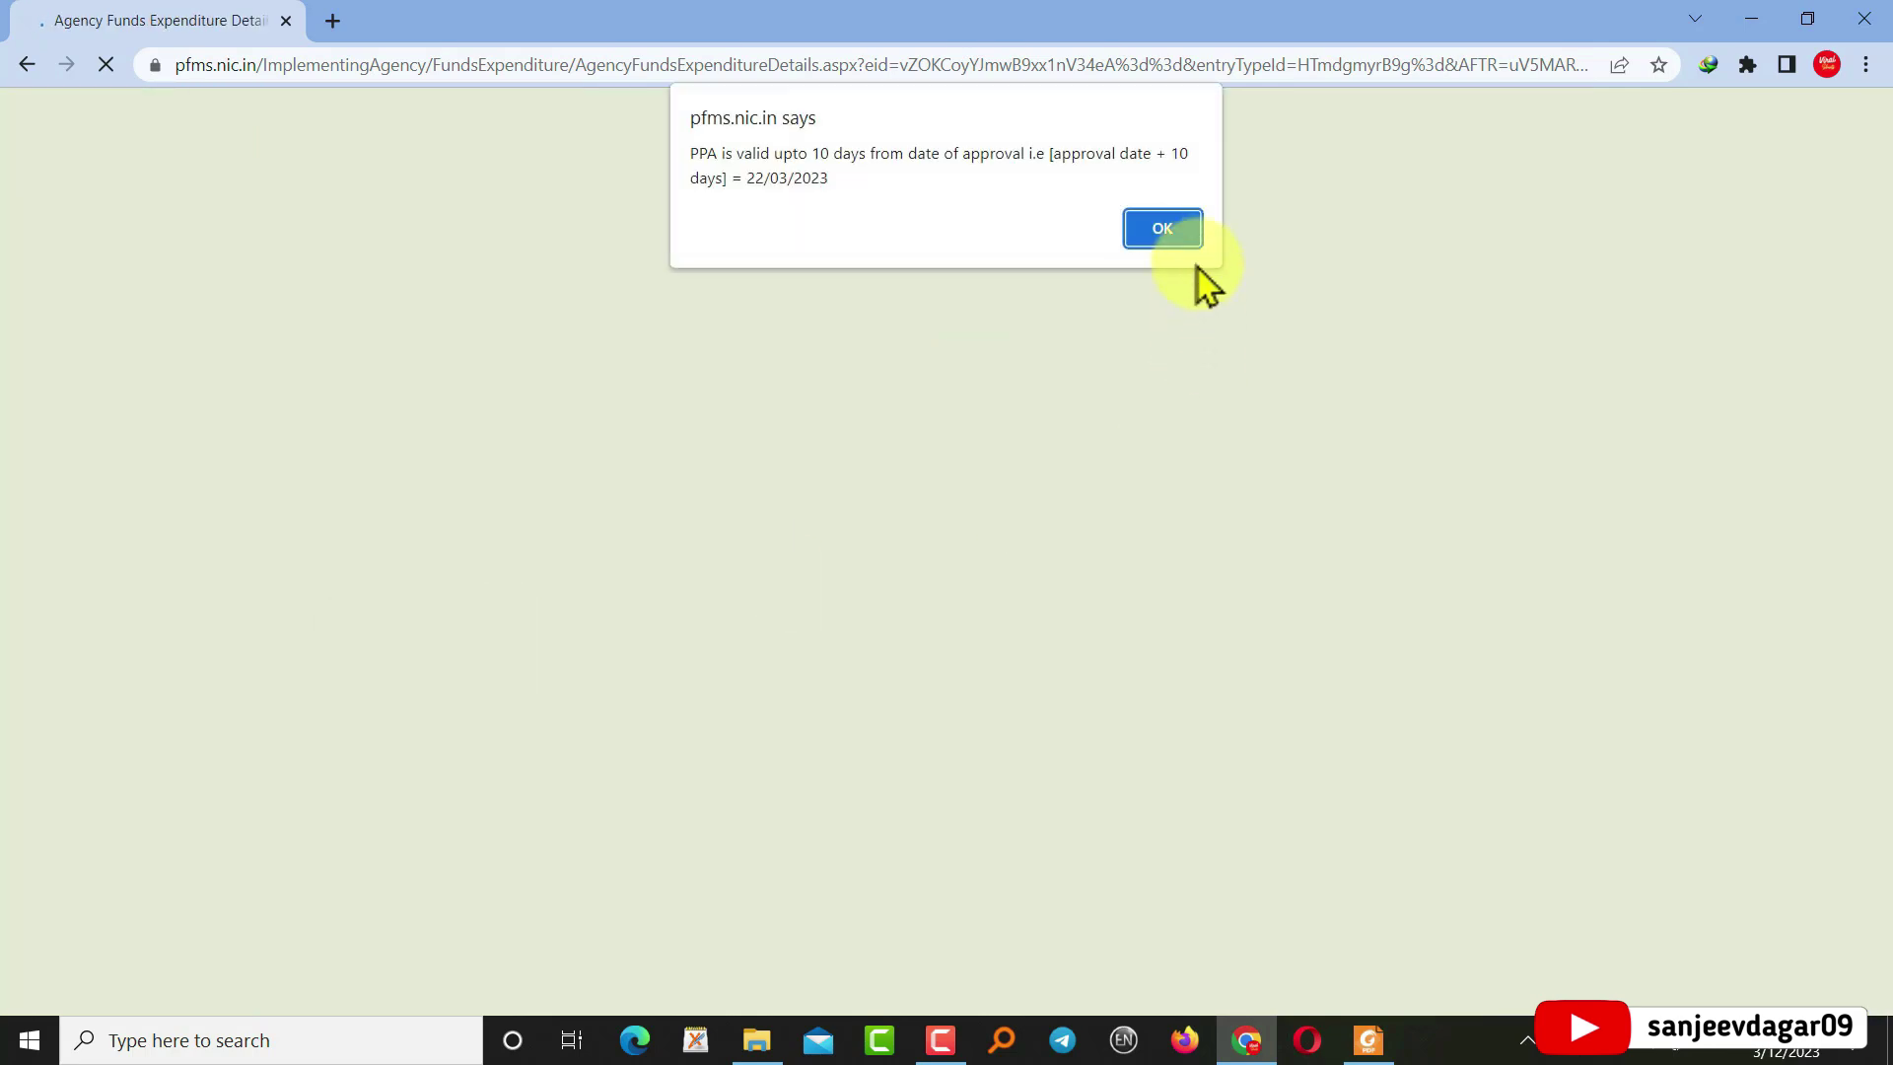
Dismiss the PPA validity notice and save the payment advice using Save as PDF
click(1163, 228)
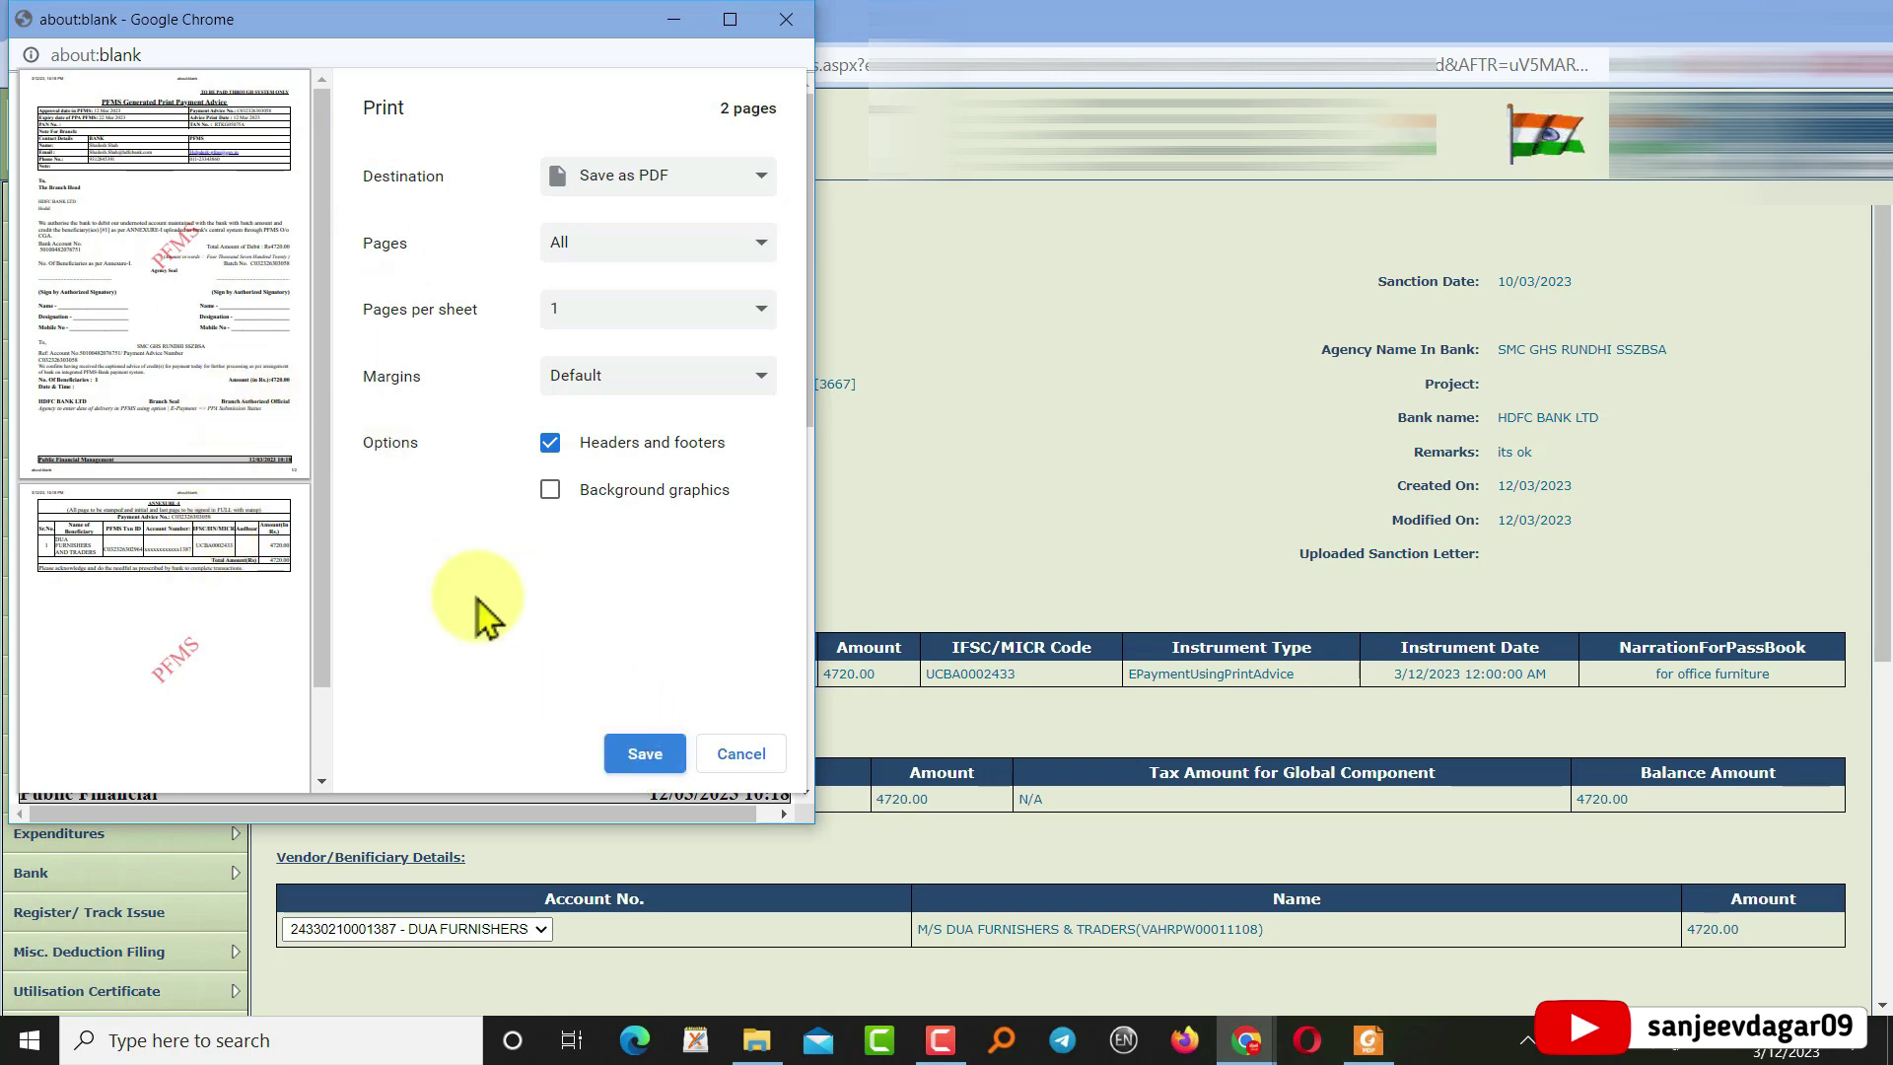
click(646, 754)
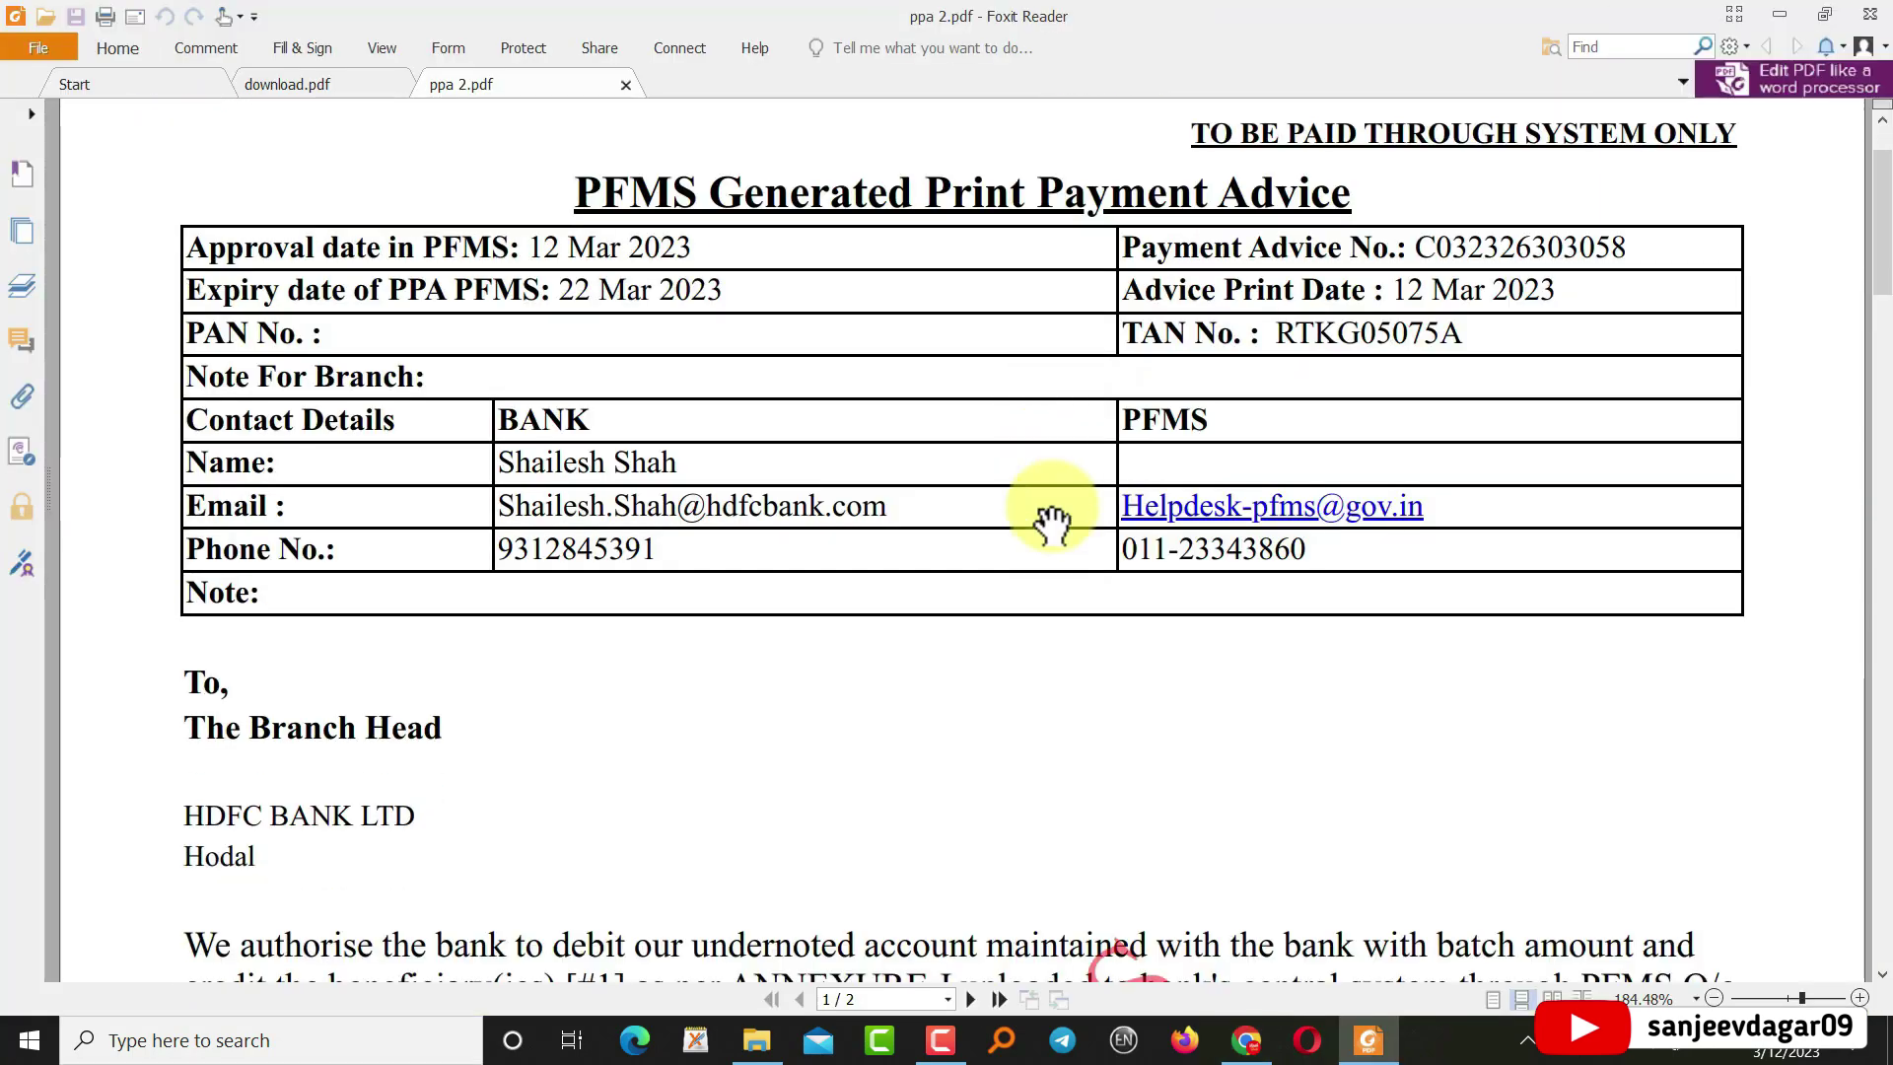
Scroll through both pages of ppa 2.pdf, the HDFC Bank advice for Rs. 4720.00
scroll(1053, 523, down, 8)
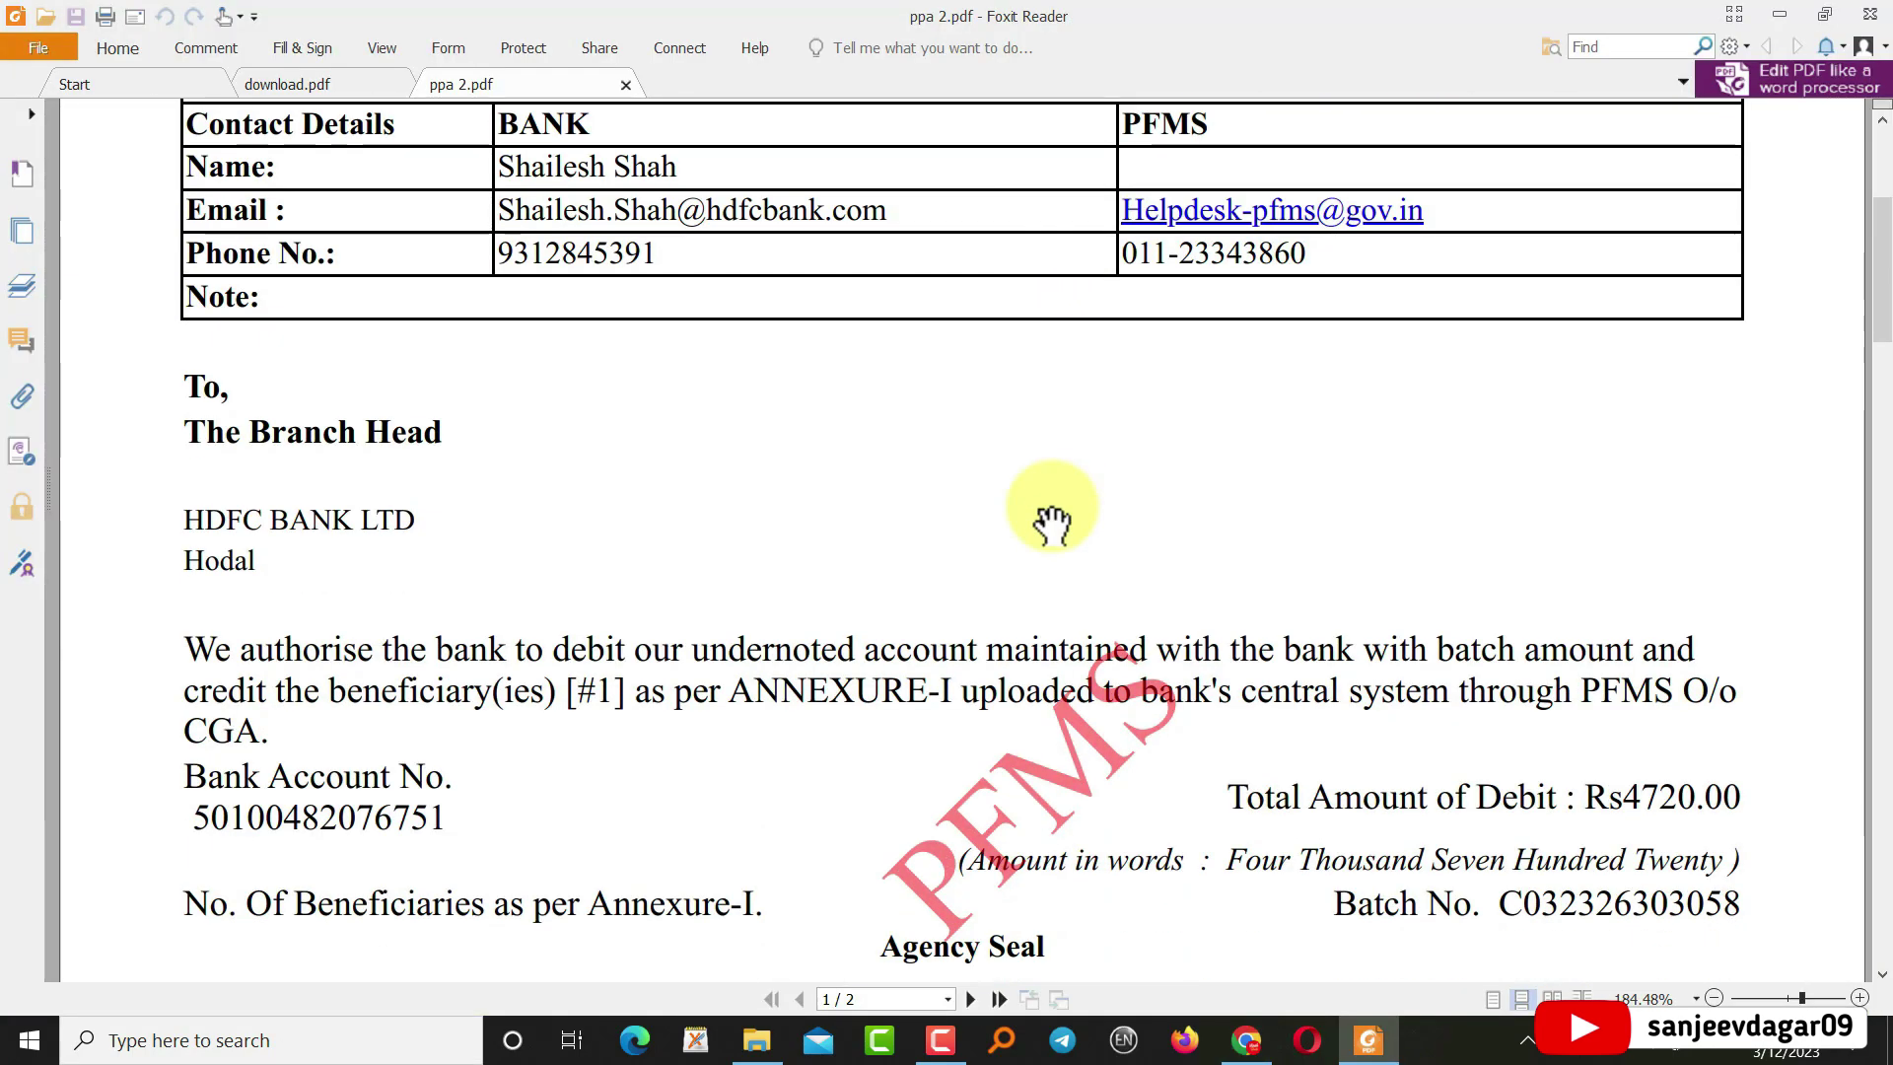
scroll(1053, 523, down, 7)
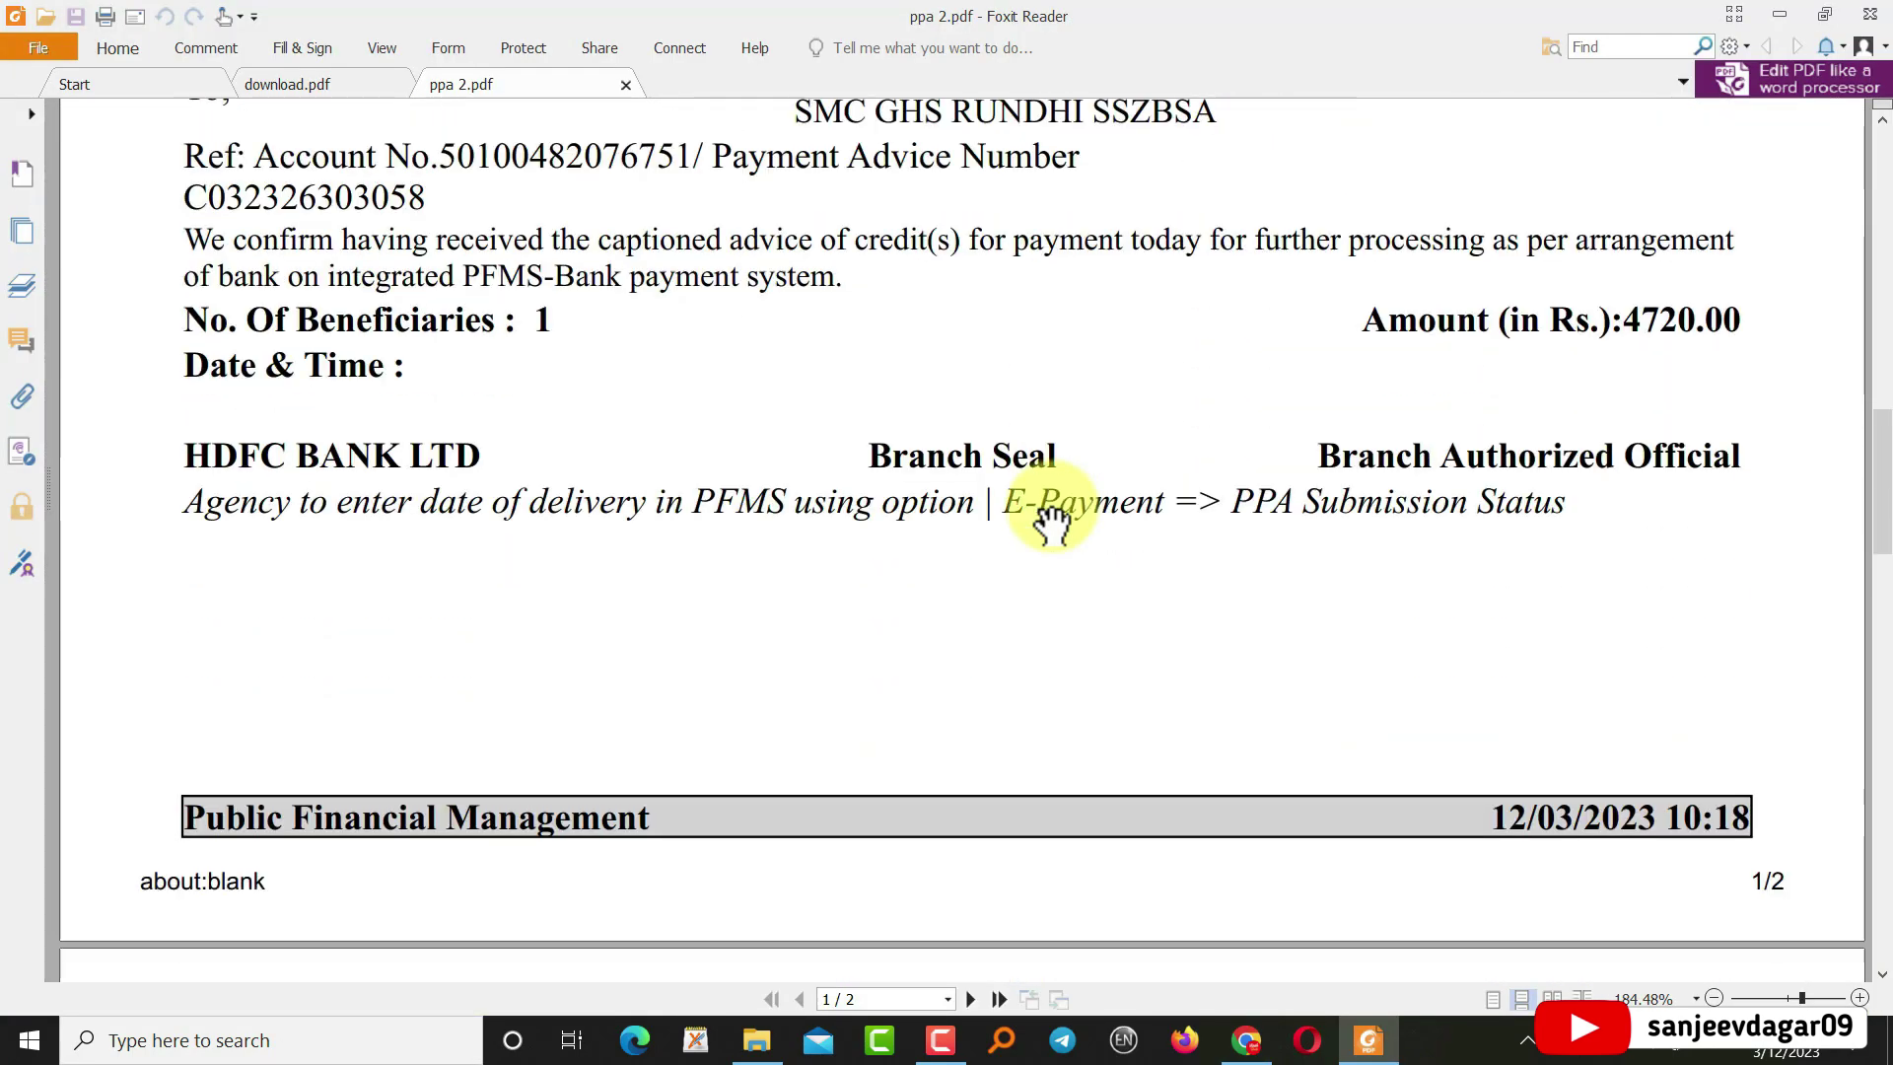
scroll(1052, 523, up, 3)
scroll(1052, 523, up, 3)
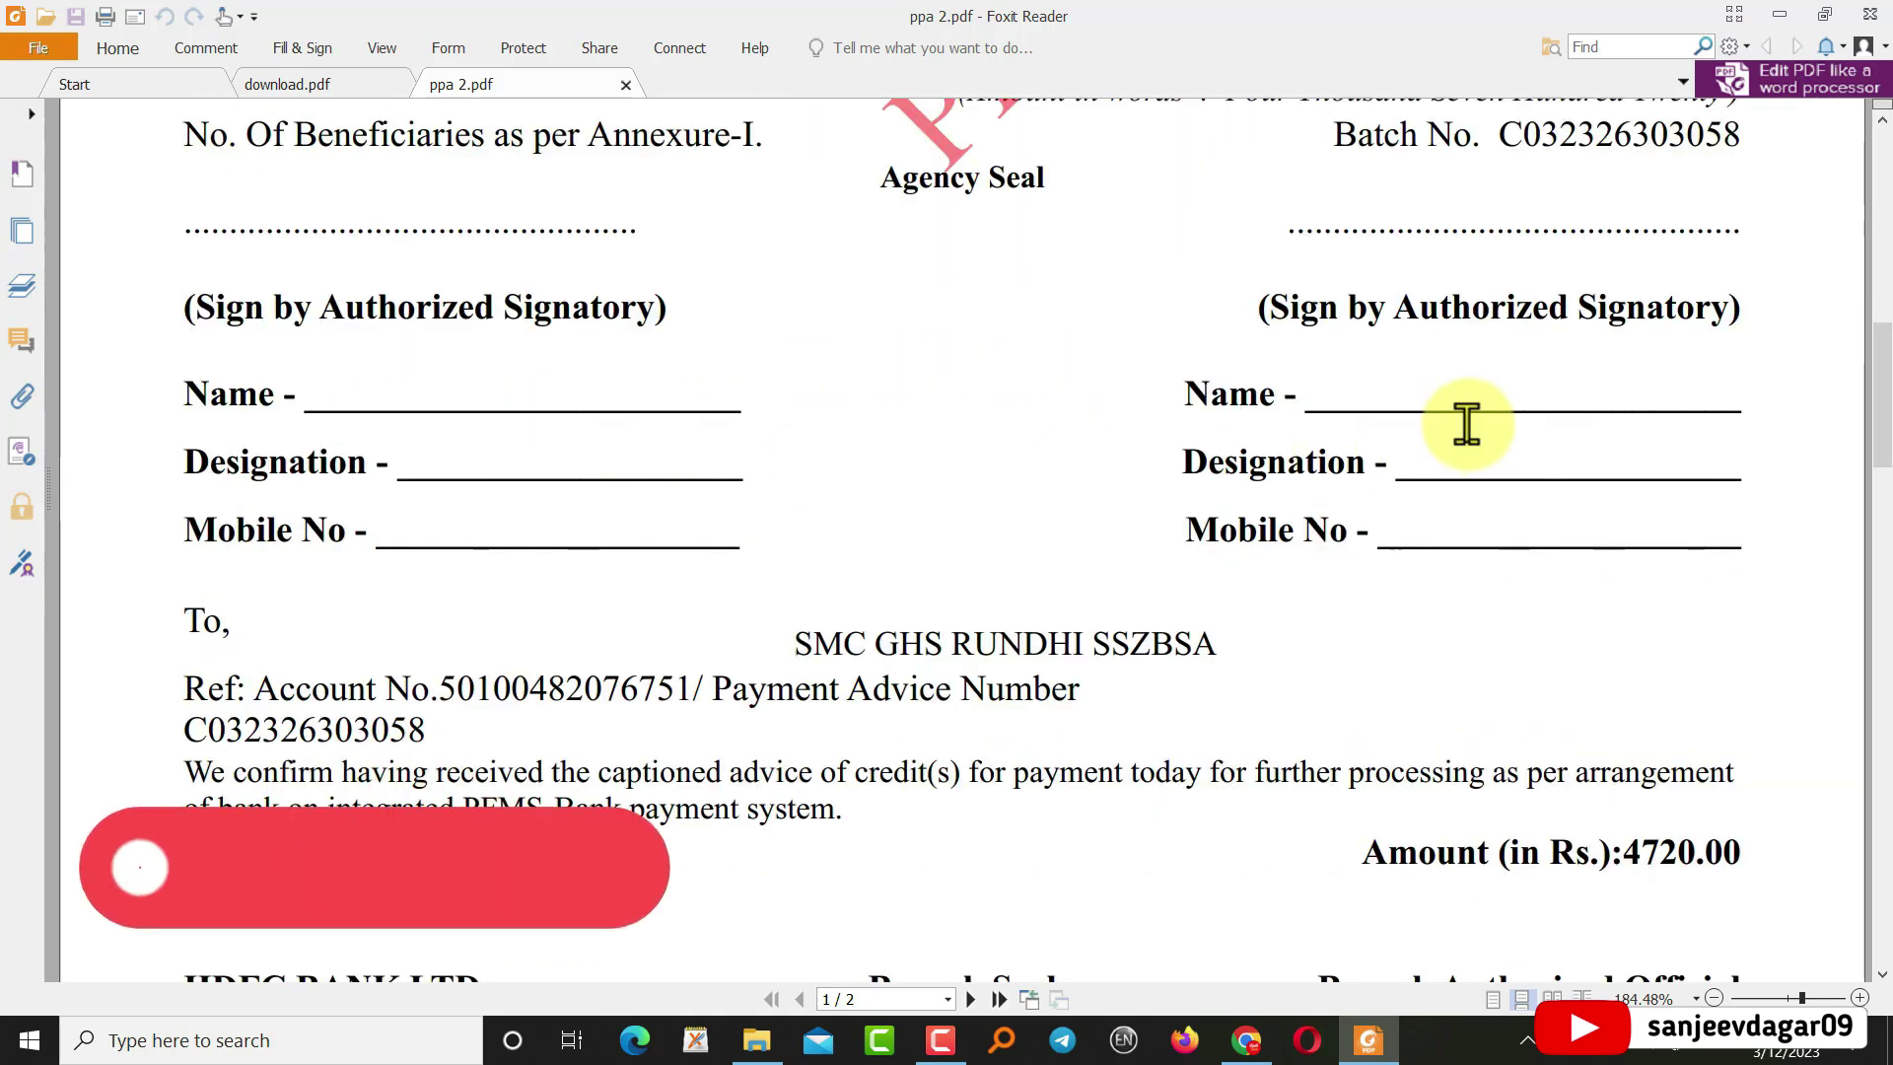
scroll(1466, 424, down, 1)
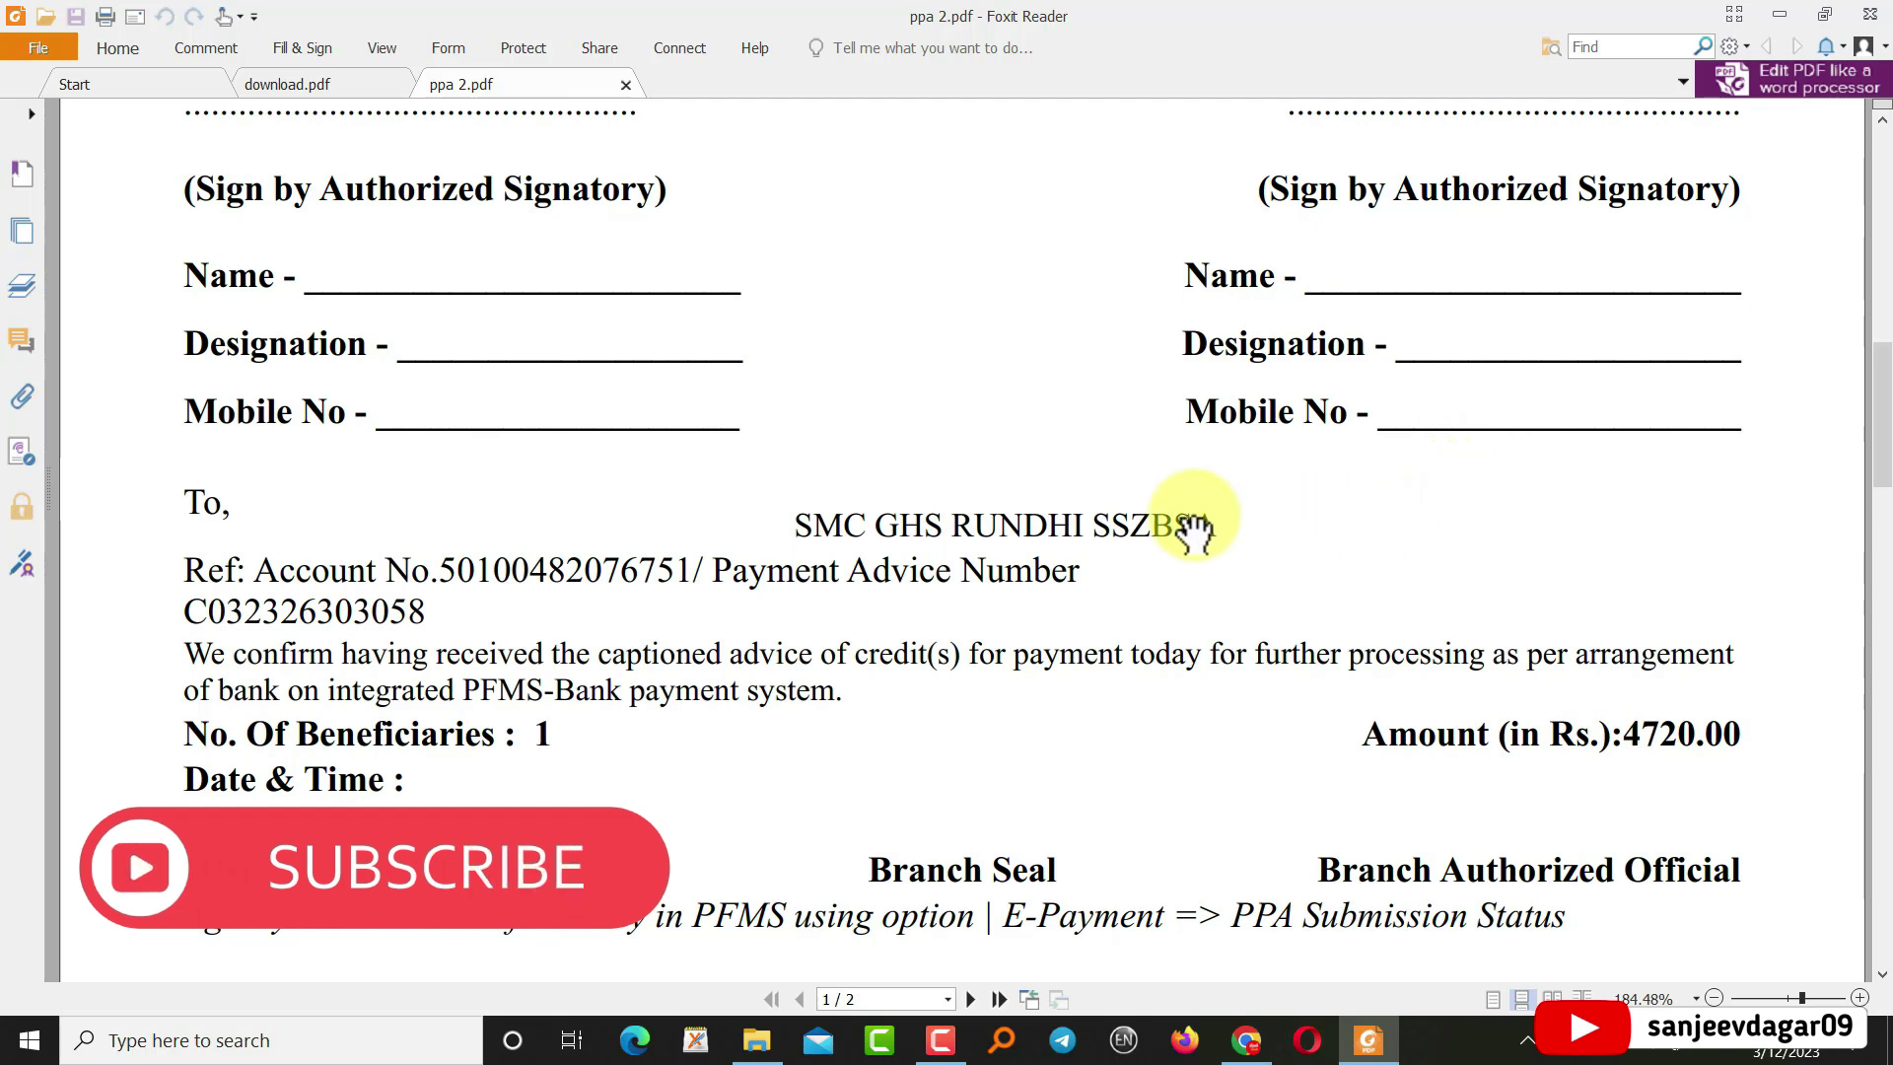
scroll(1148, 600, down, 5)
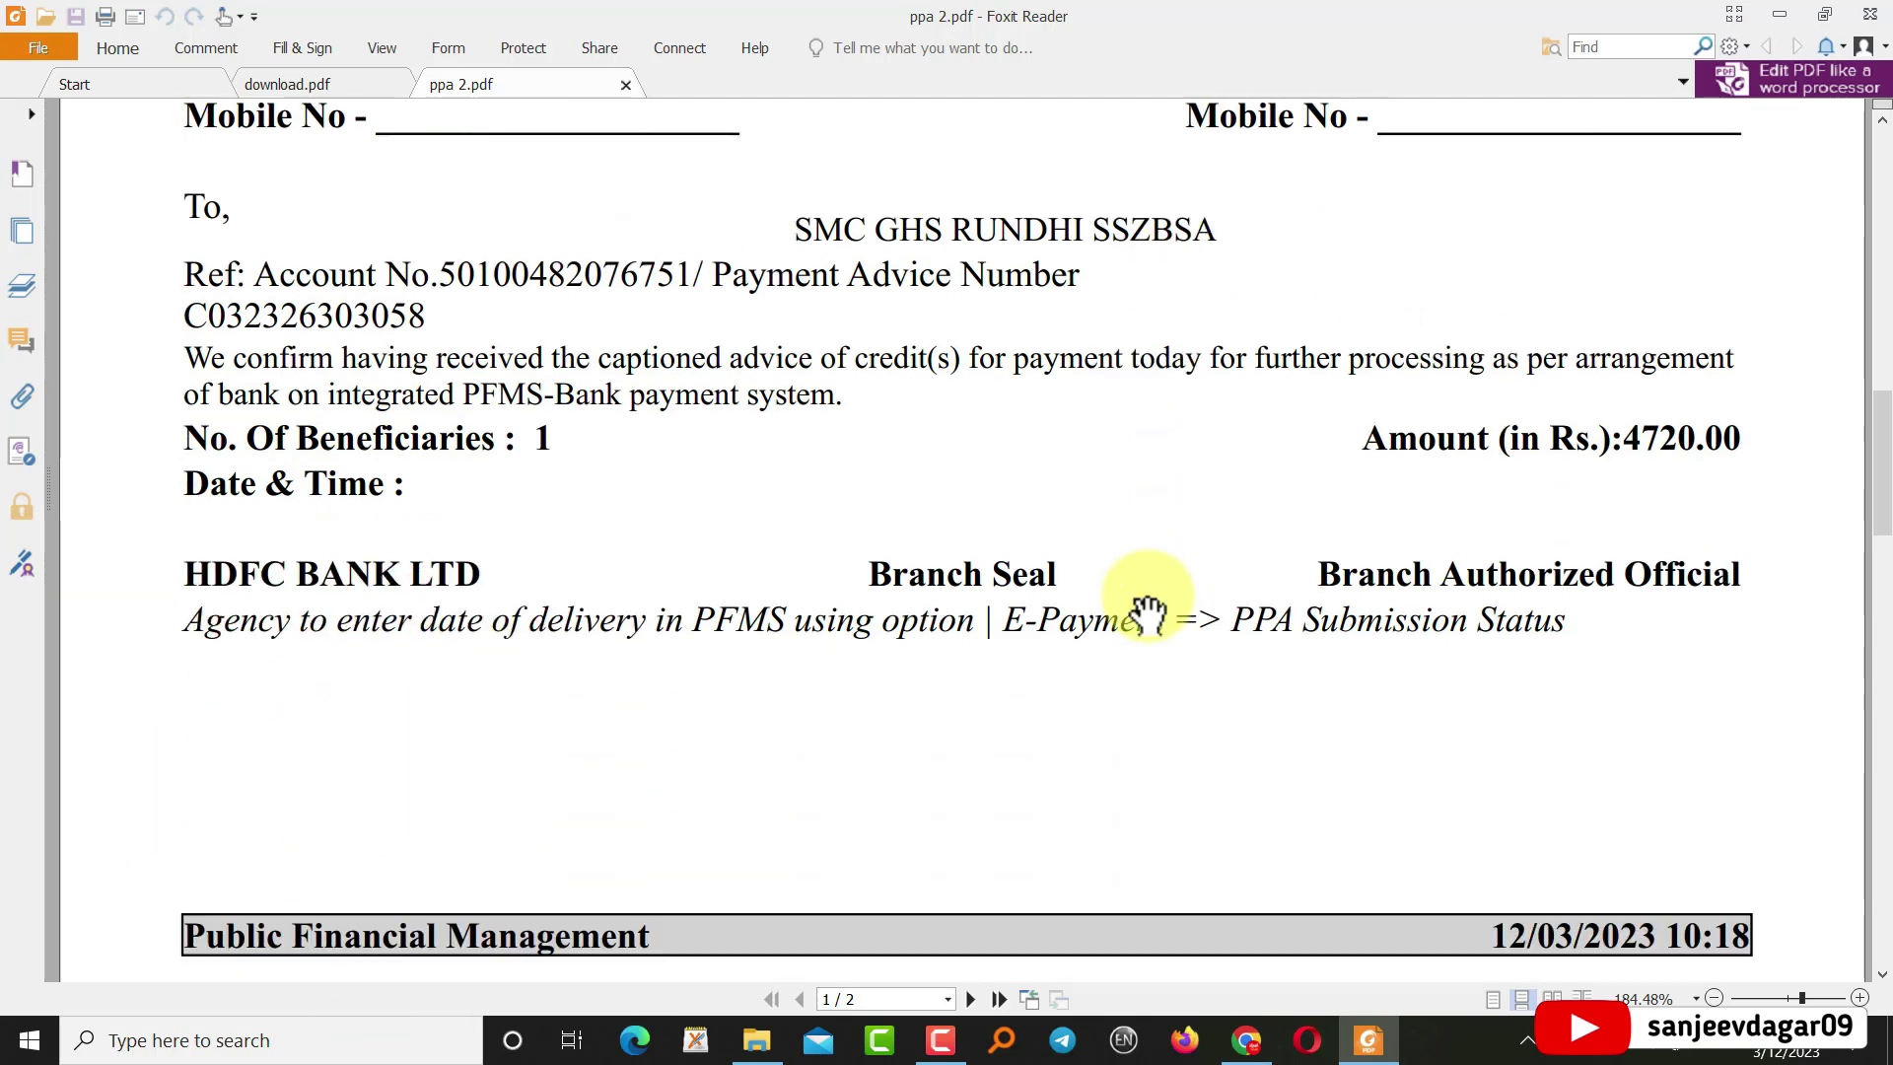